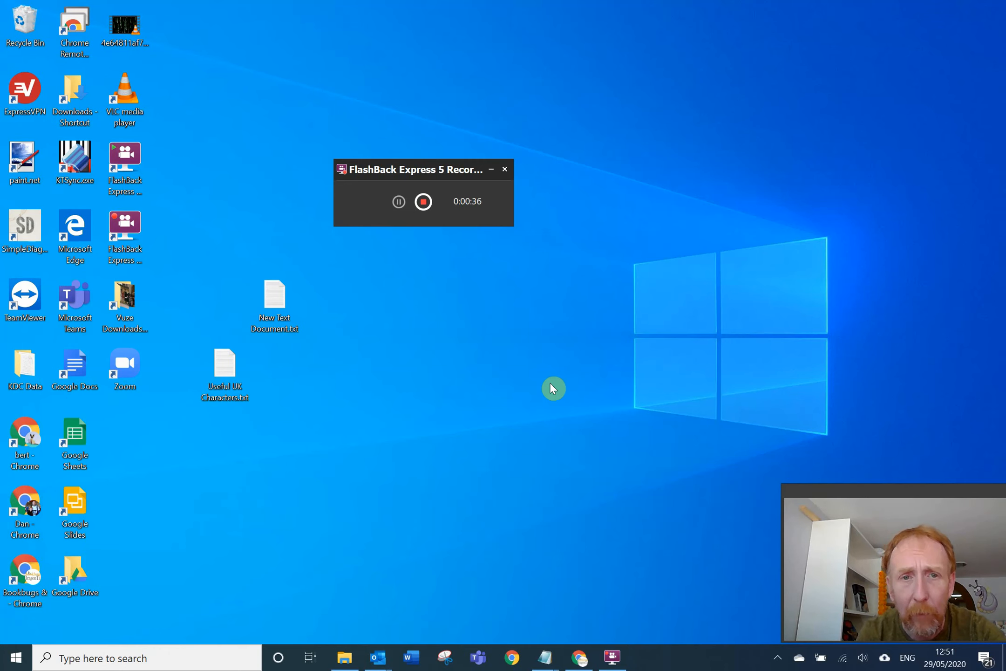
Switch to the Bookbugs Server remote session in Chrome and review the top-level Category Mappings in the Edelweiss+ preferences.
click(579, 657)
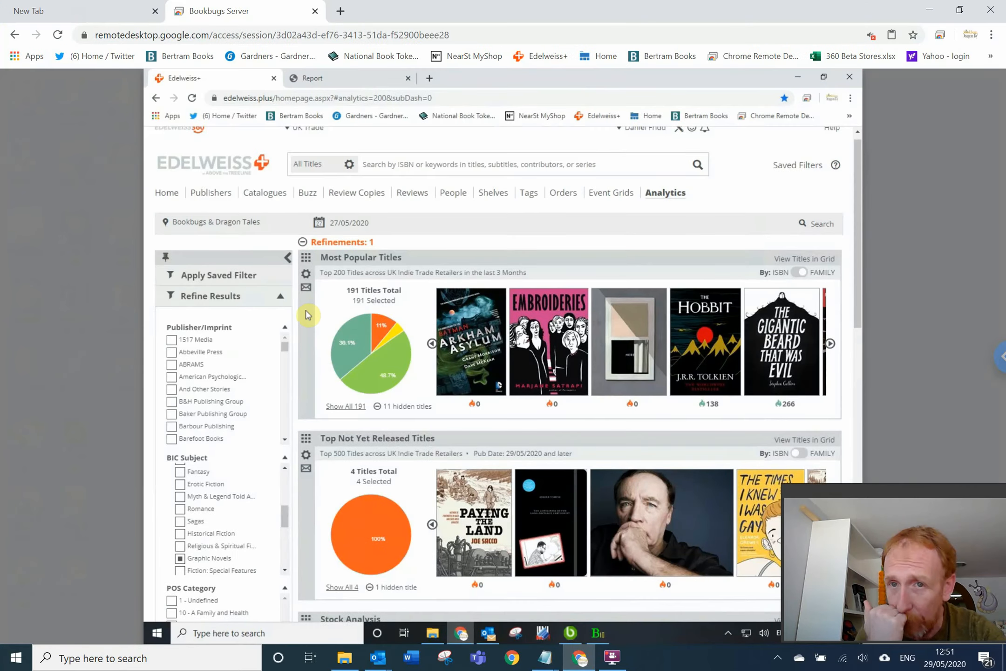
scroll(528, 154, up, 1)
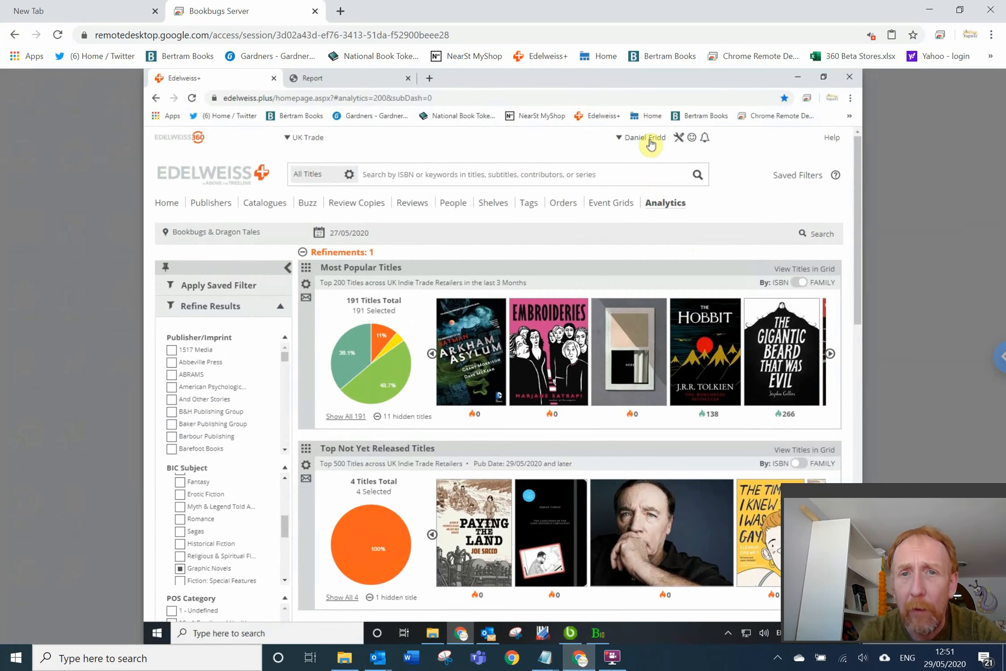
click(680, 139)
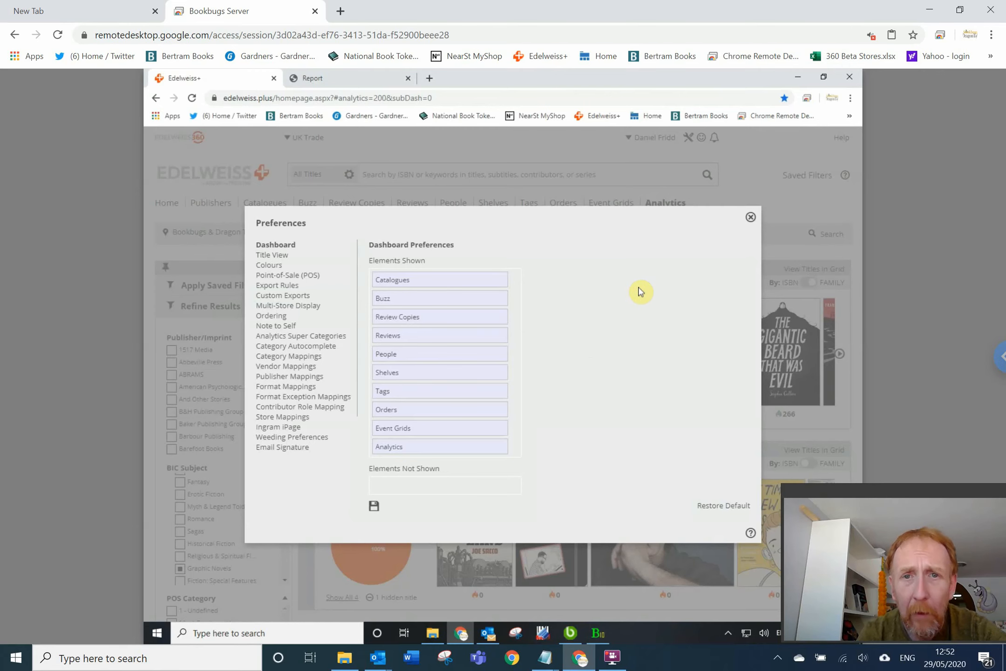
click(750, 218)
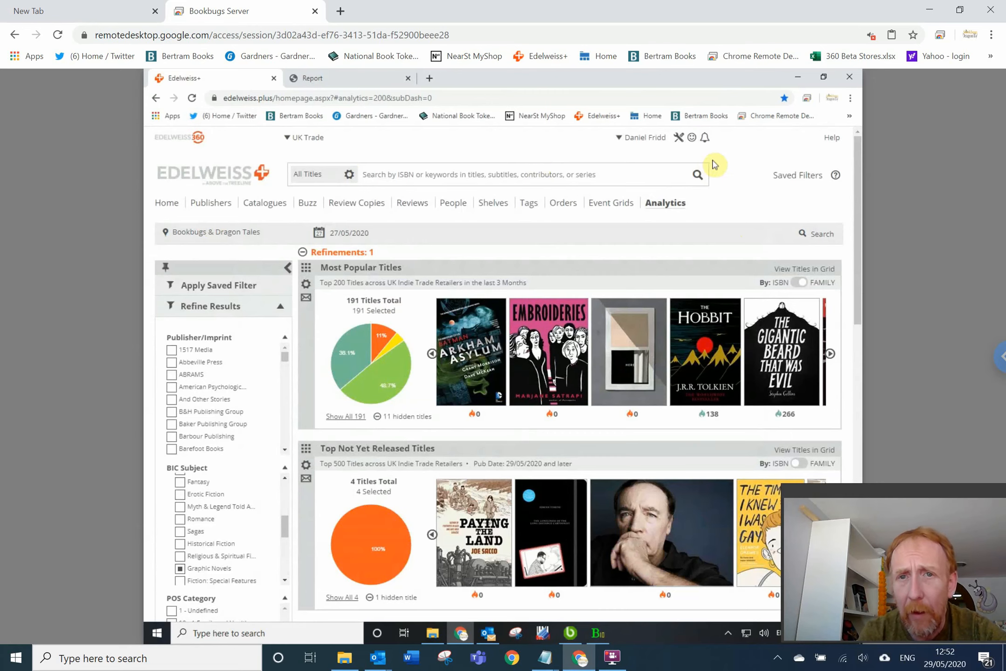
click(679, 138)
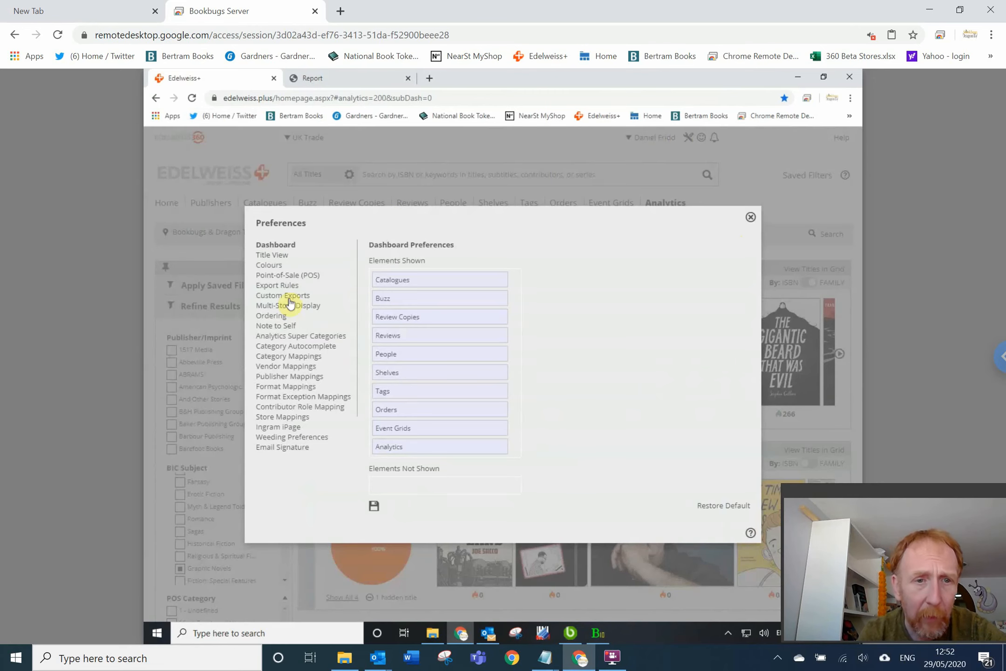
click(292, 357)
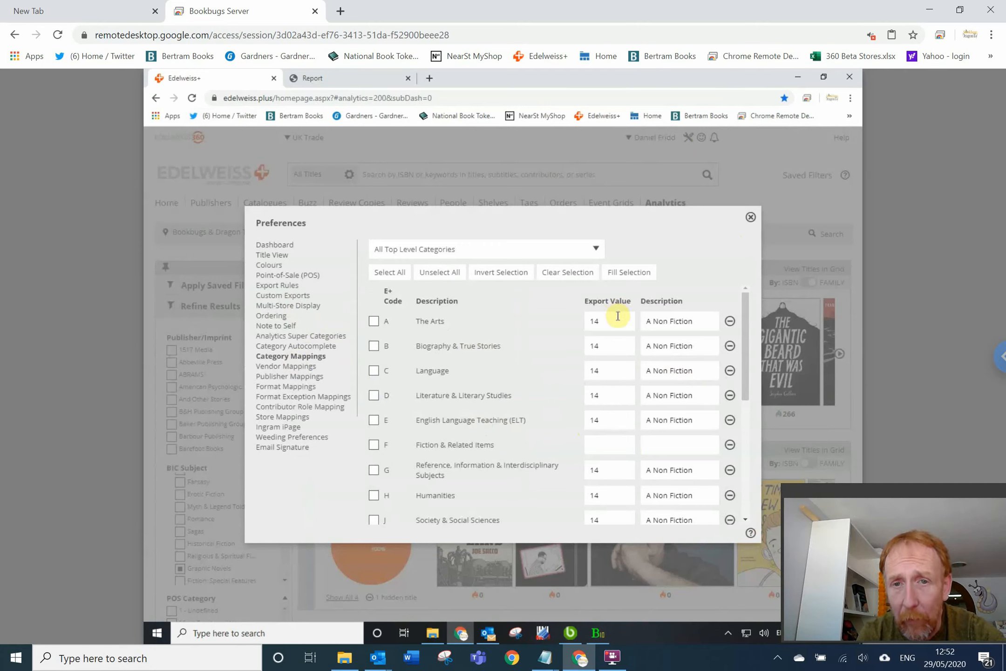
scroll(612, 441, down, 5)
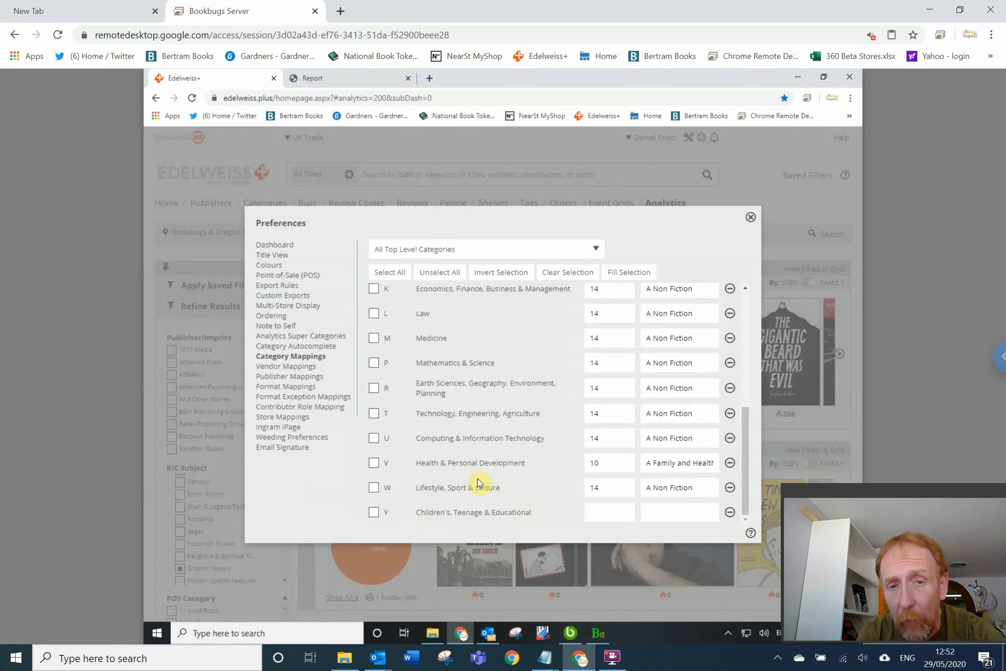
Display the category mappings for Children's, Teenage & Educational and review their export values and descriptions.
click(596, 252)
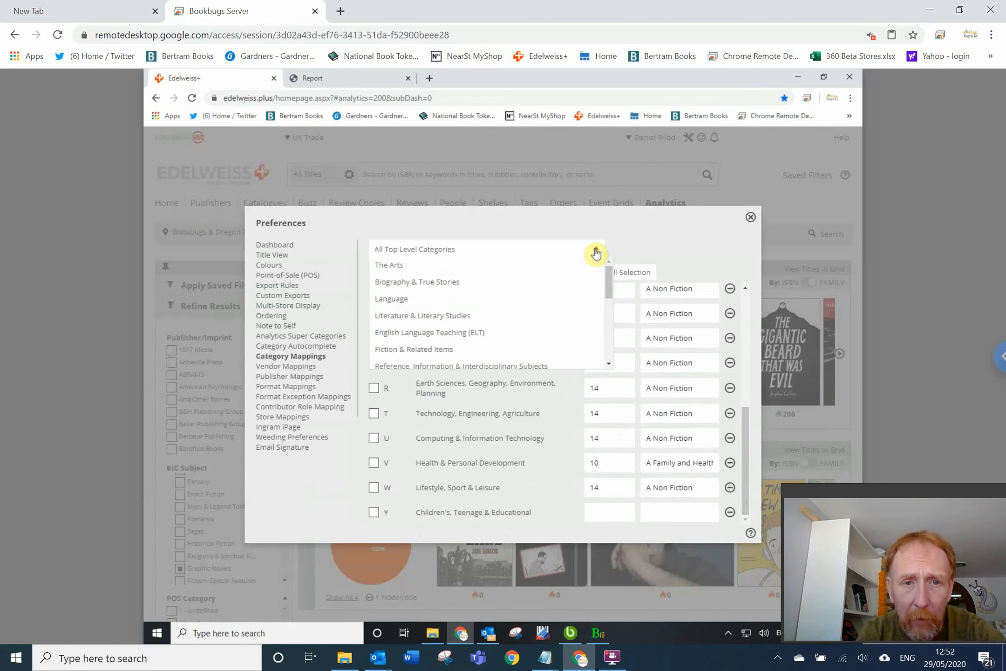
scroll(438, 343, down, 5)
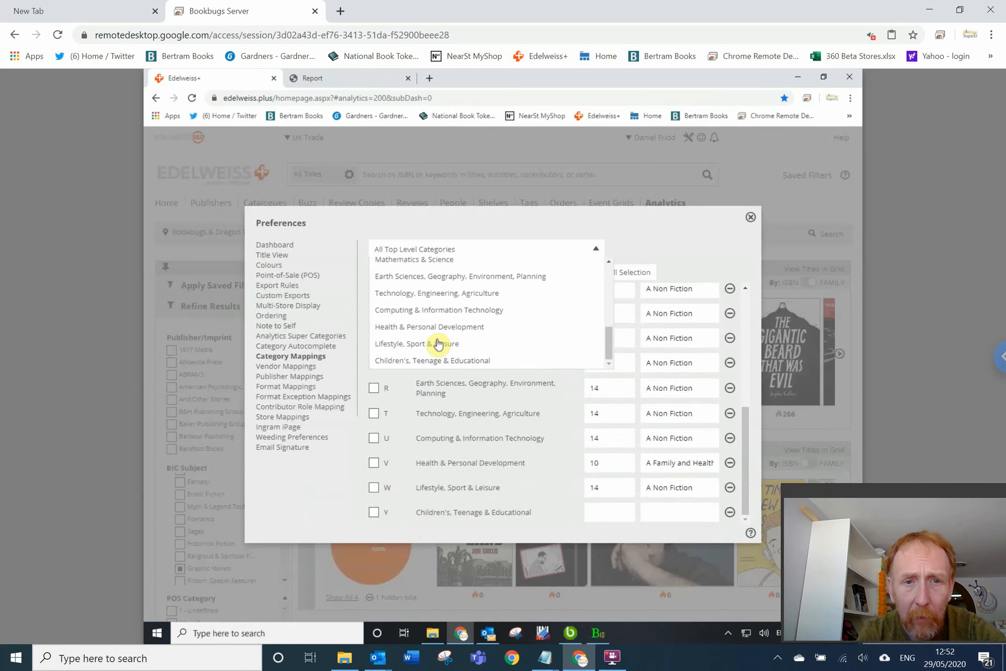
click(393, 360)
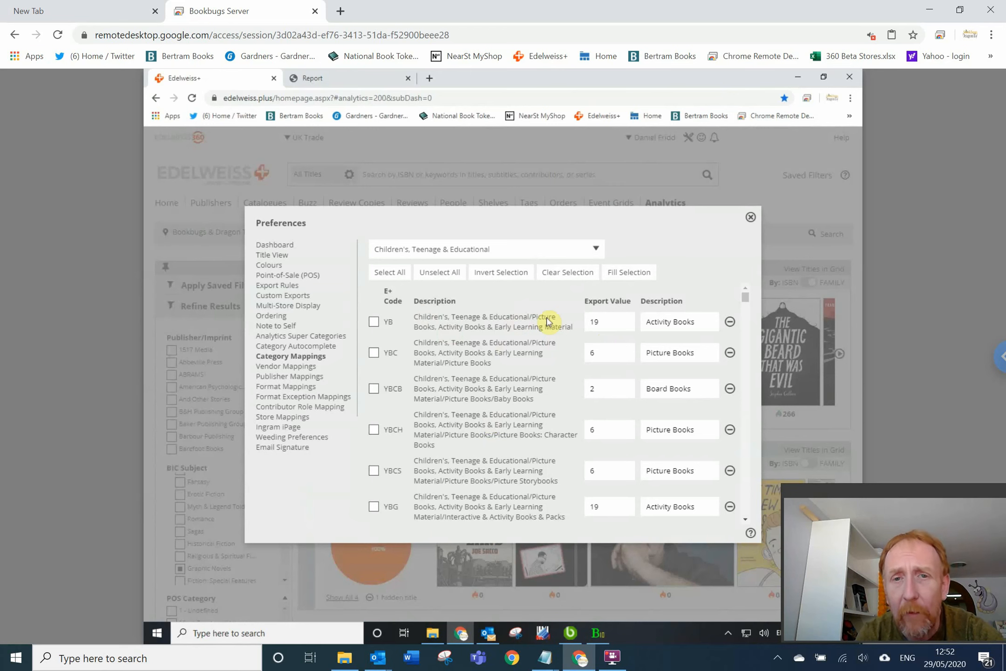
scroll(529, 437, down, 5)
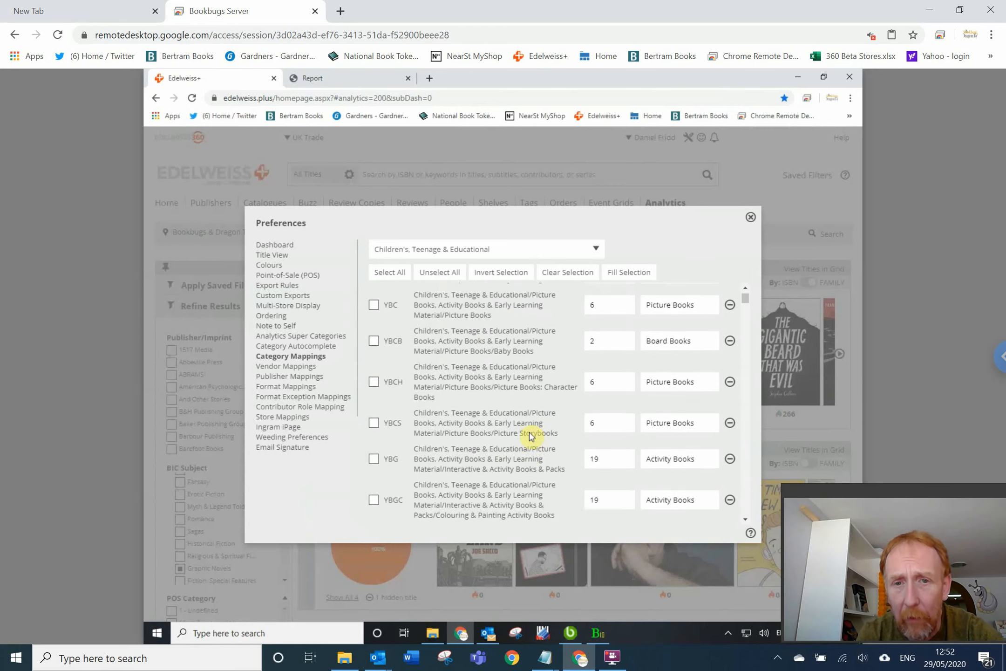
scroll(530, 437, down, 5)
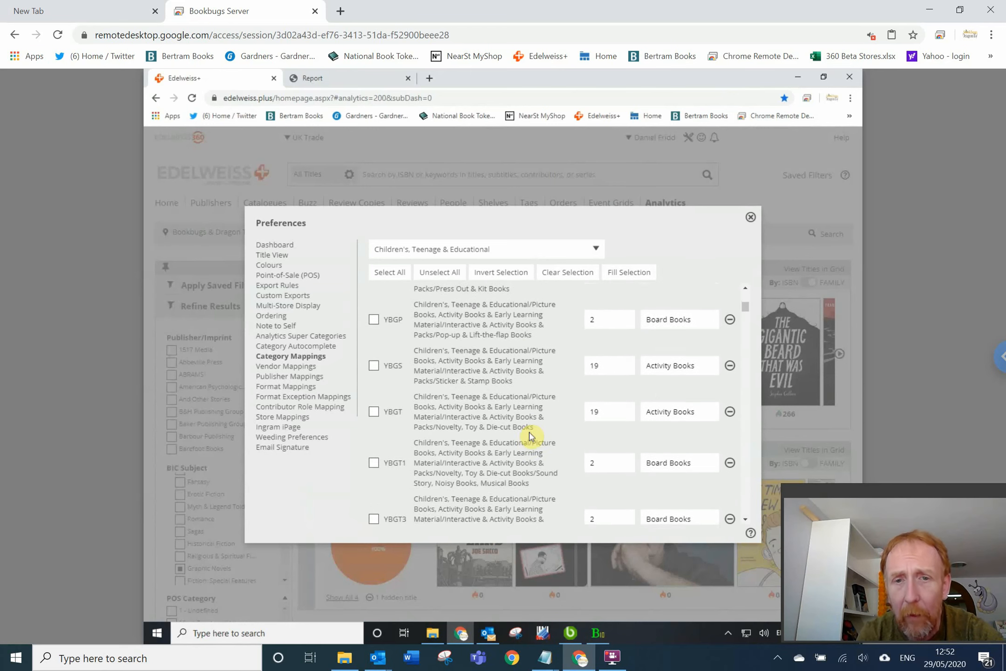
scroll(530, 437, down, 5)
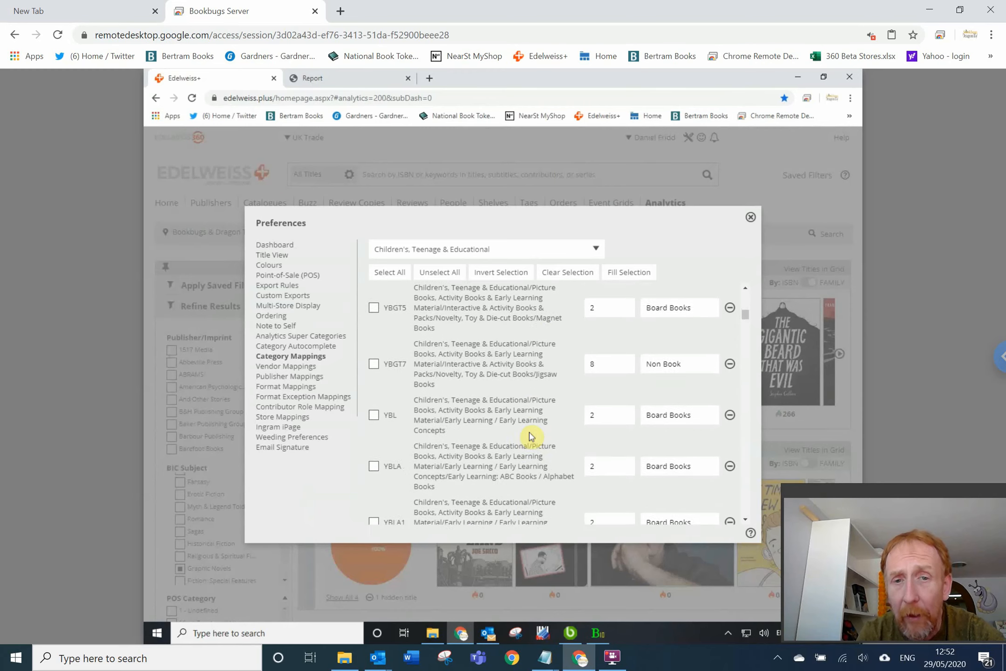
scroll(530, 437, down, 2)
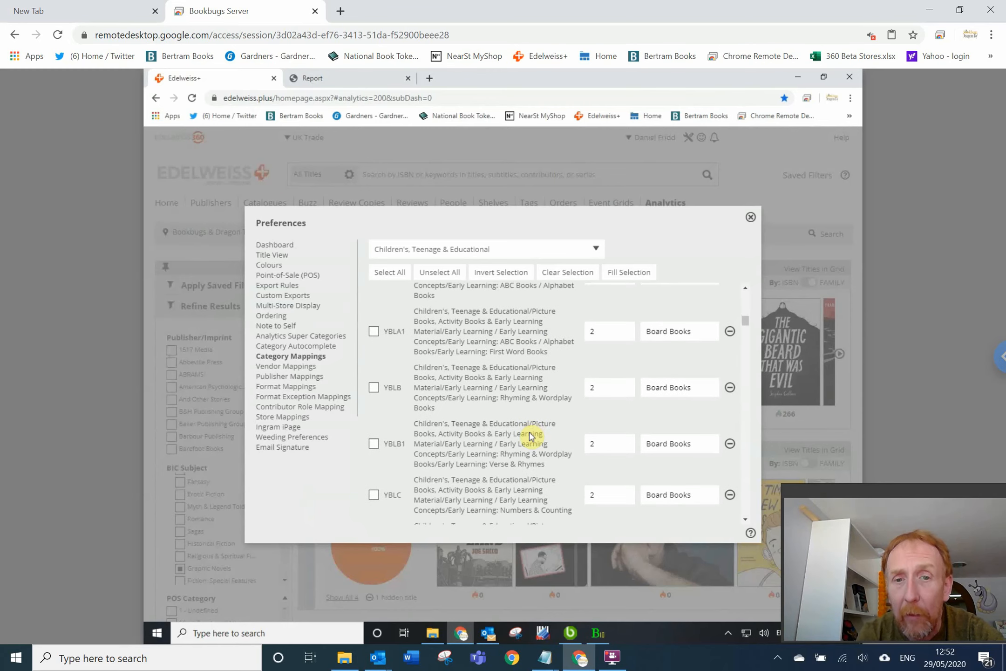
Examine the shop category numbers in the cats.pdf report and return to the Edelweiss+ category mappings.
click(333, 83)
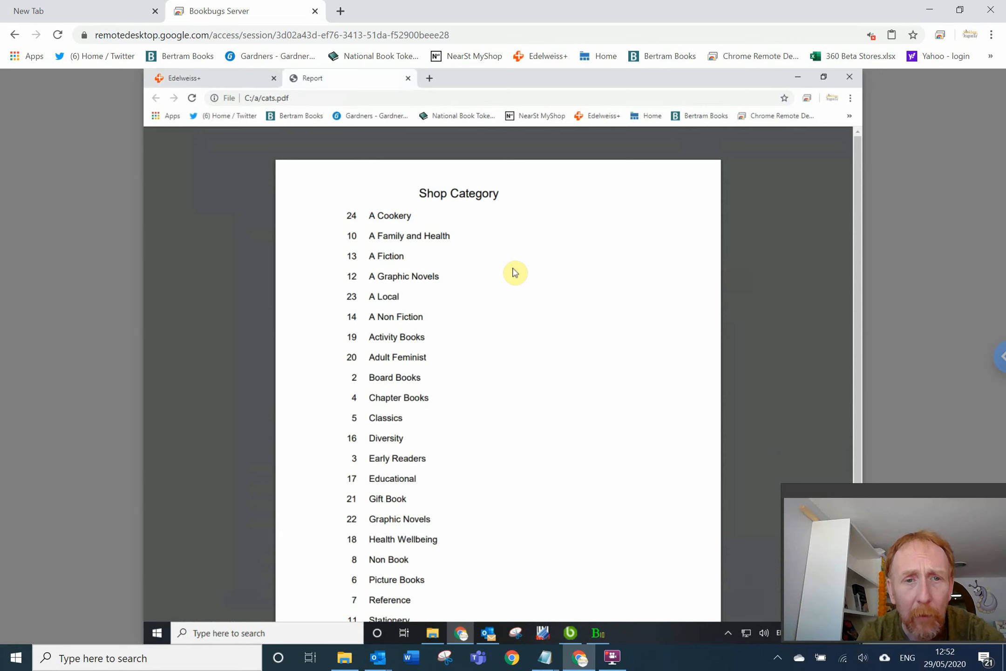
scroll(498, 393, down, 3)
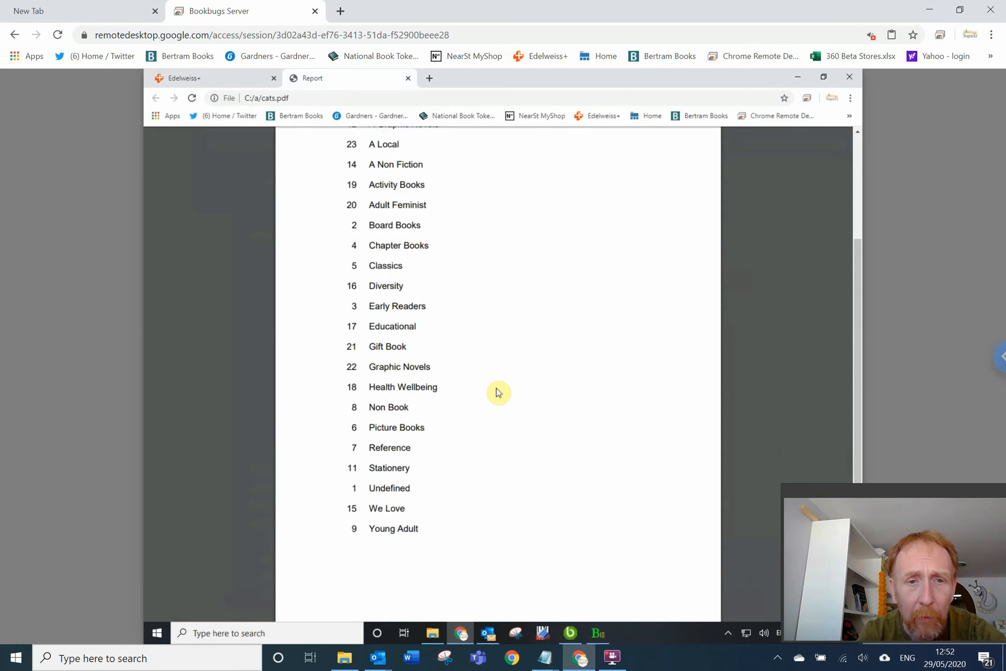
scroll(498, 393, up, 3)
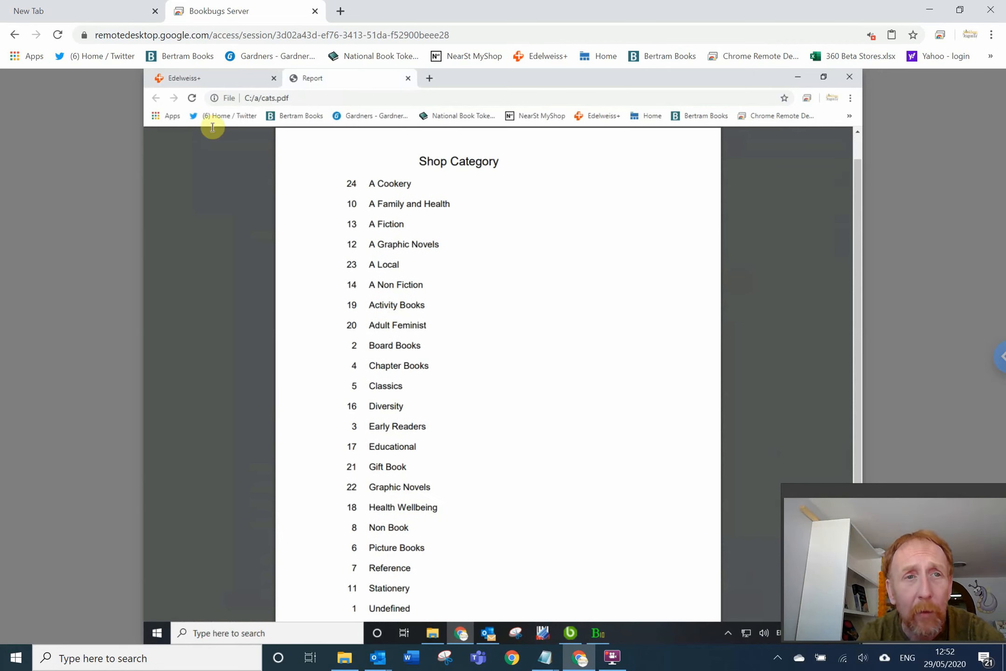
click(207, 83)
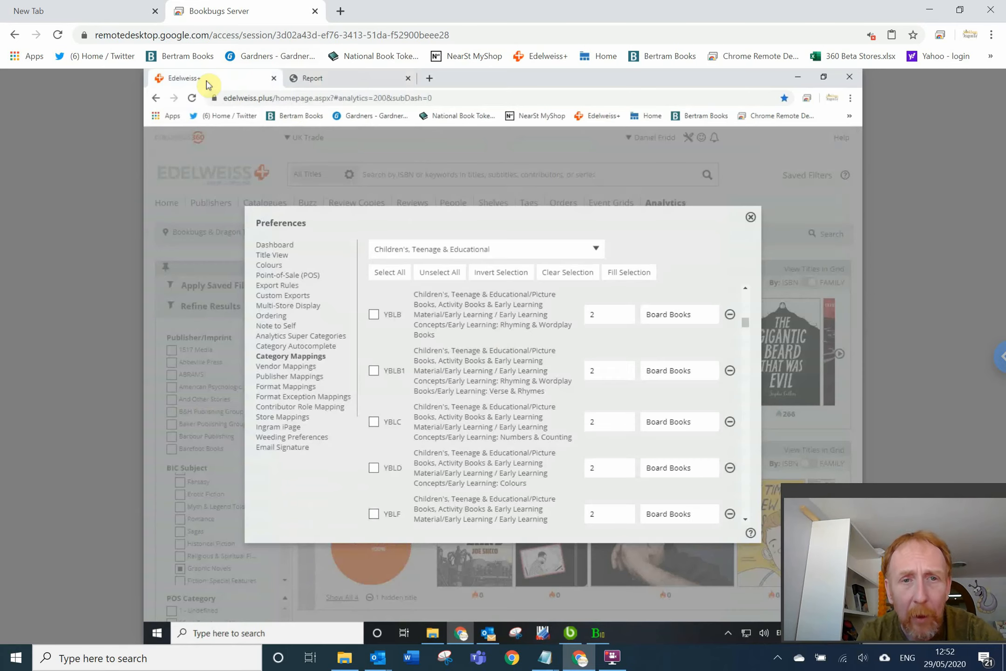
Display the Fiction & Related Items category mappings, review them through the Graphic Novels entries, and close the preferences.
scroll(555, 451, down, 2)
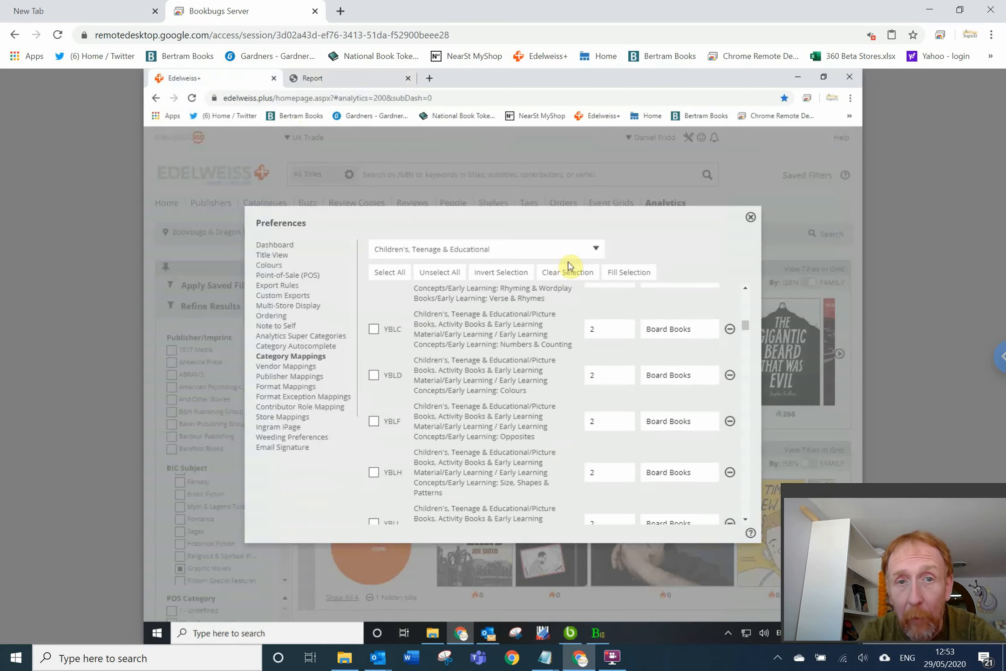
click(597, 251)
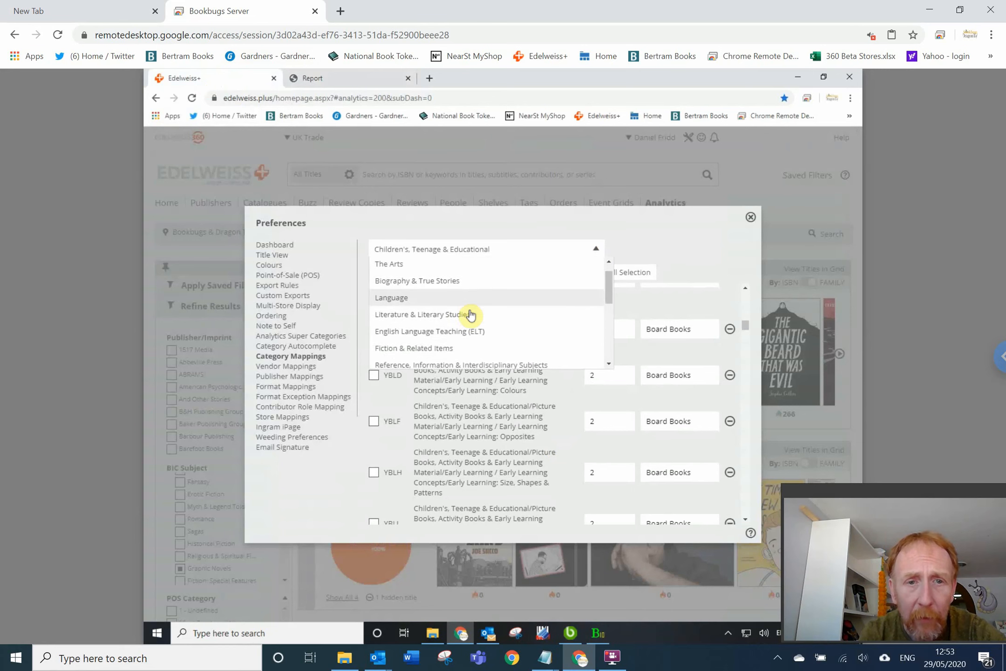
scroll(447, 321, down, 2)
click(393, 341)
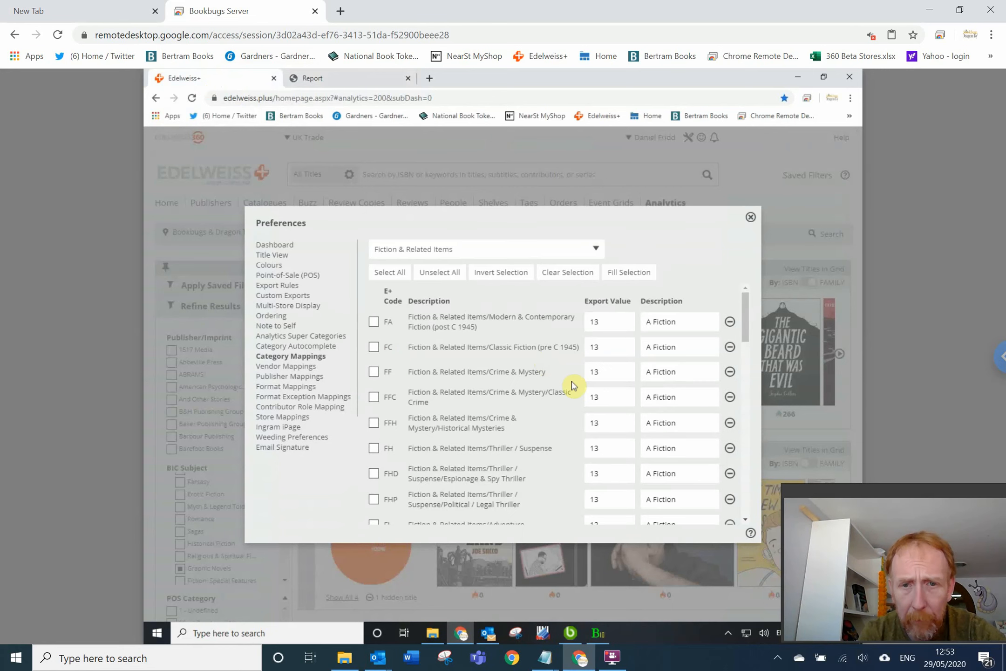
scroll(507, 411, down, 3)
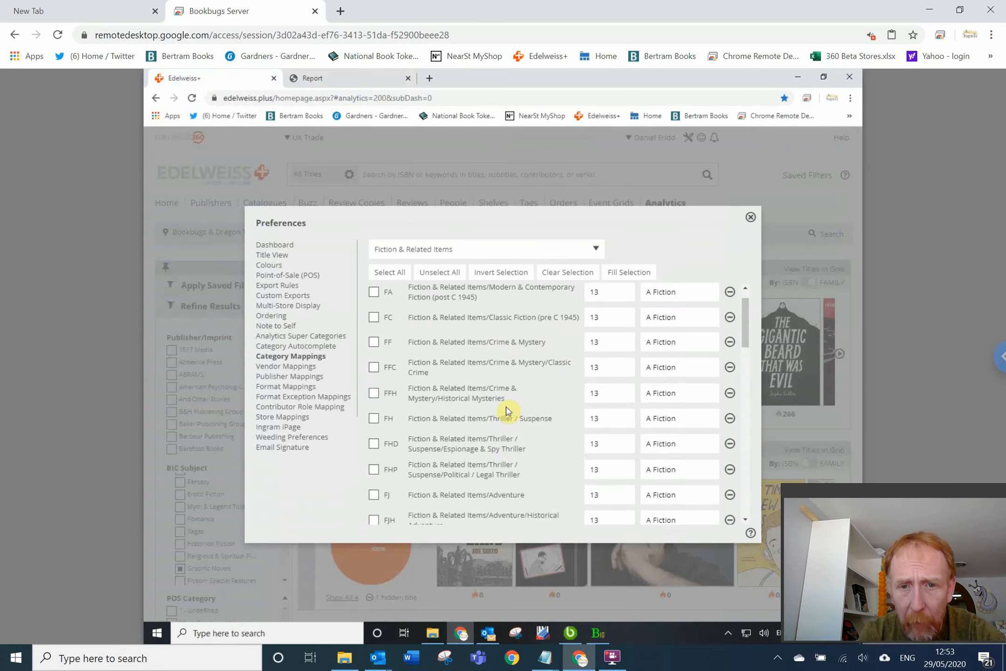
scroll(507, 411, down, 3)
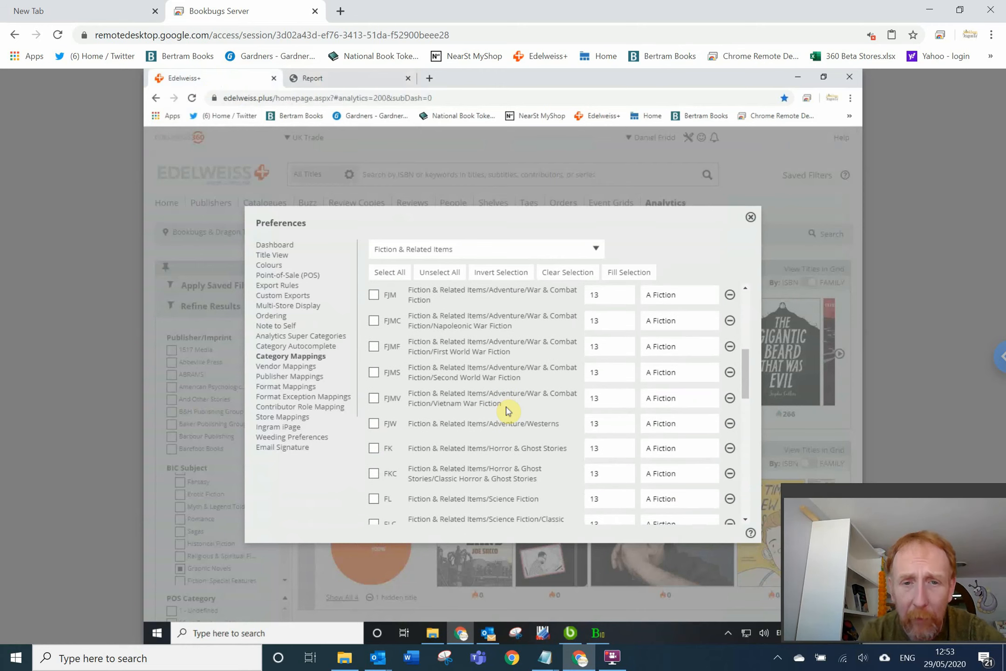
scroll(507, 411, down, 6)
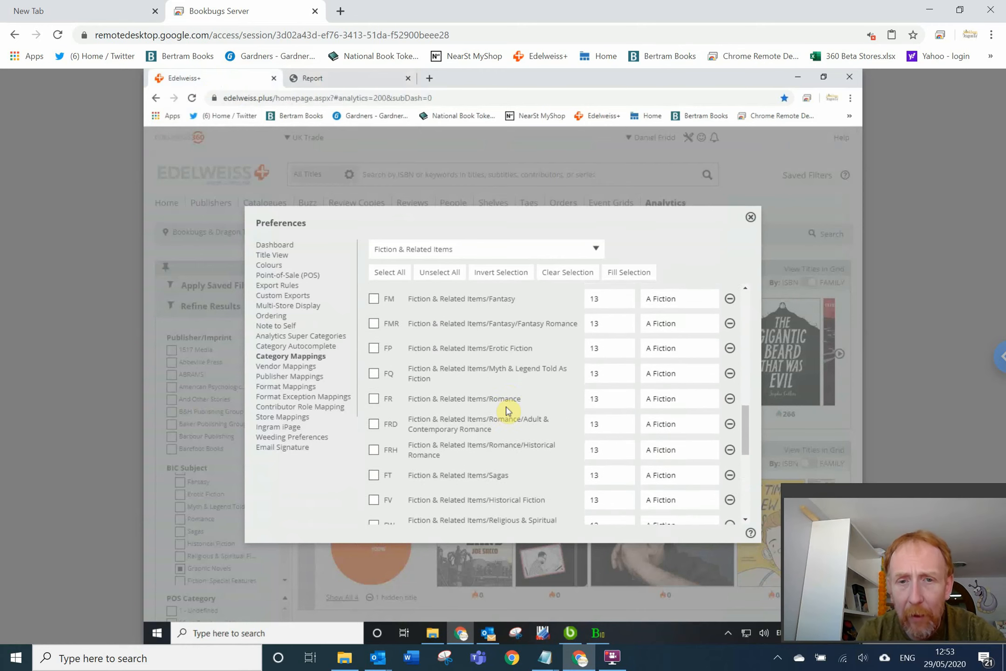
scroll(507, 411, down, 3)
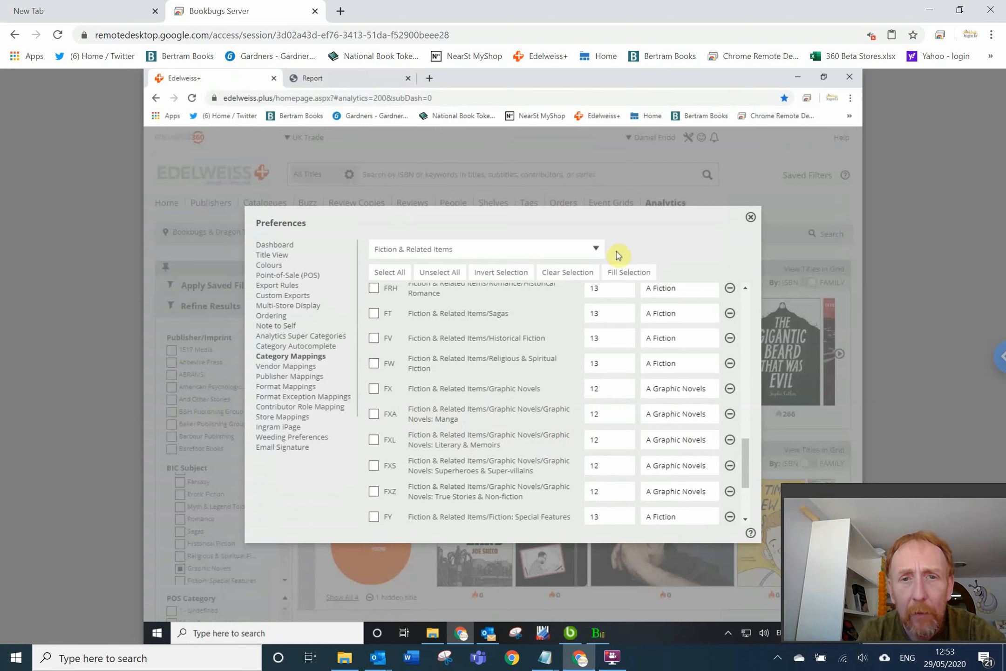
scroll(531, 421, down, 1)
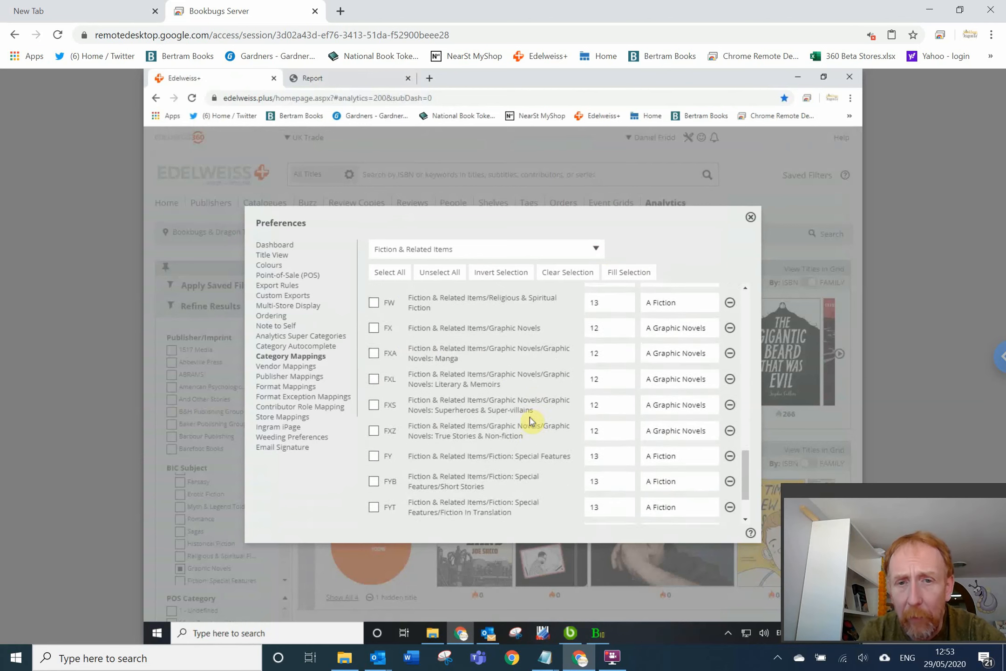
scroll(533, 419, up, 3)
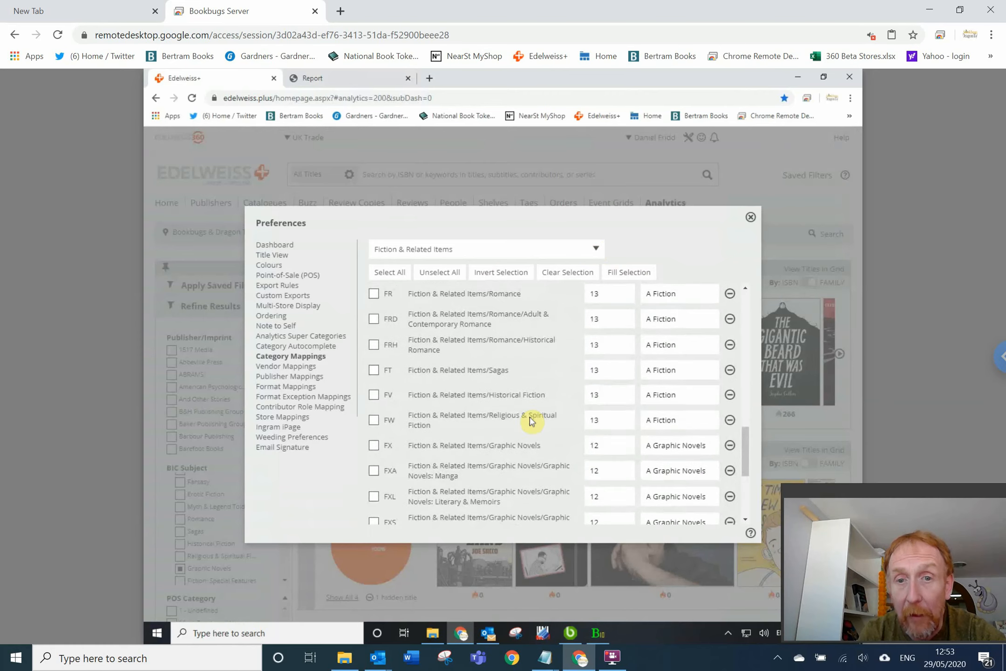
click(751, 219)
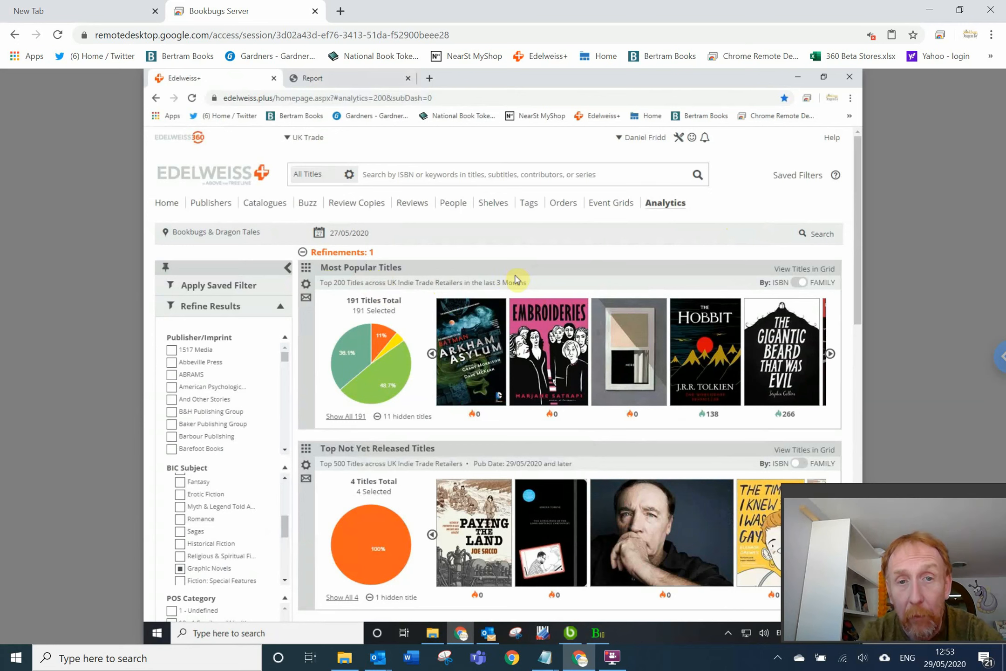
Review the Time Frame and Number Of Titles options in the Most Popular Titles lane preferences, and close them.
click(306, 285)
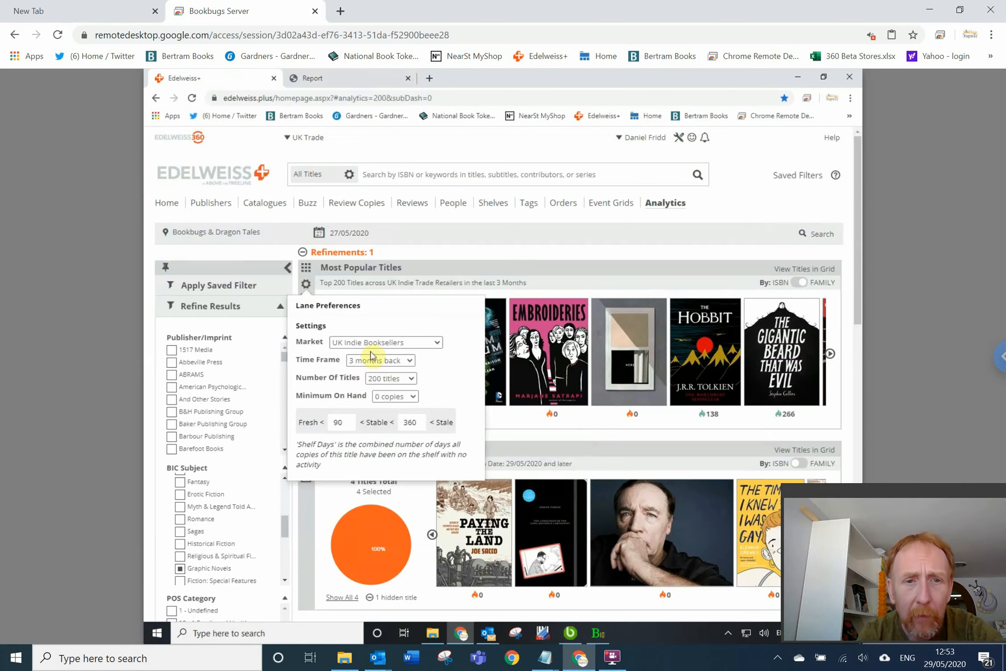
click(381, 362)
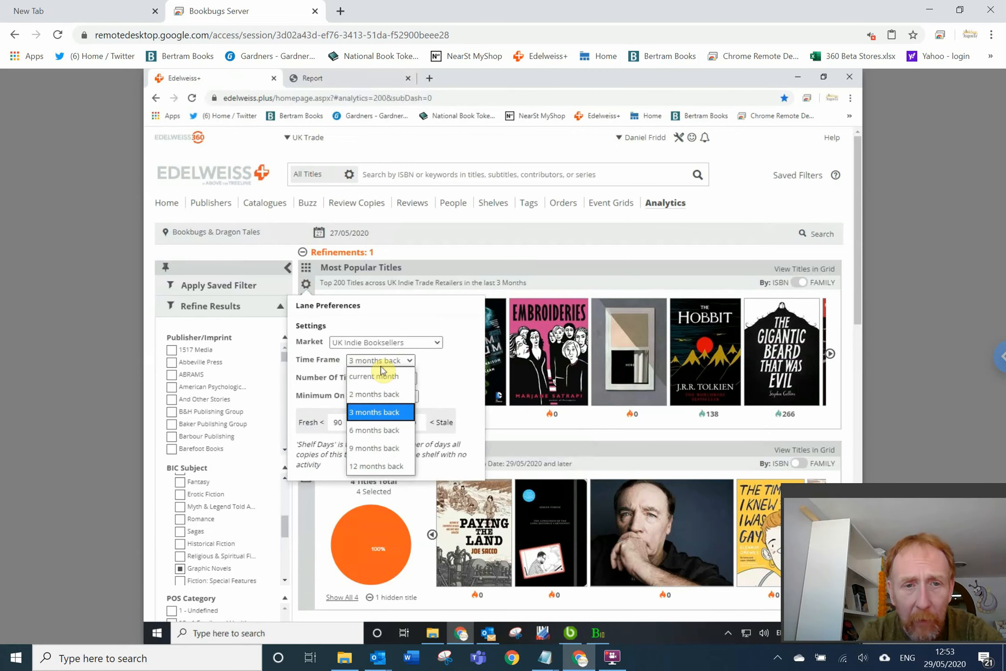
click(433, 322)
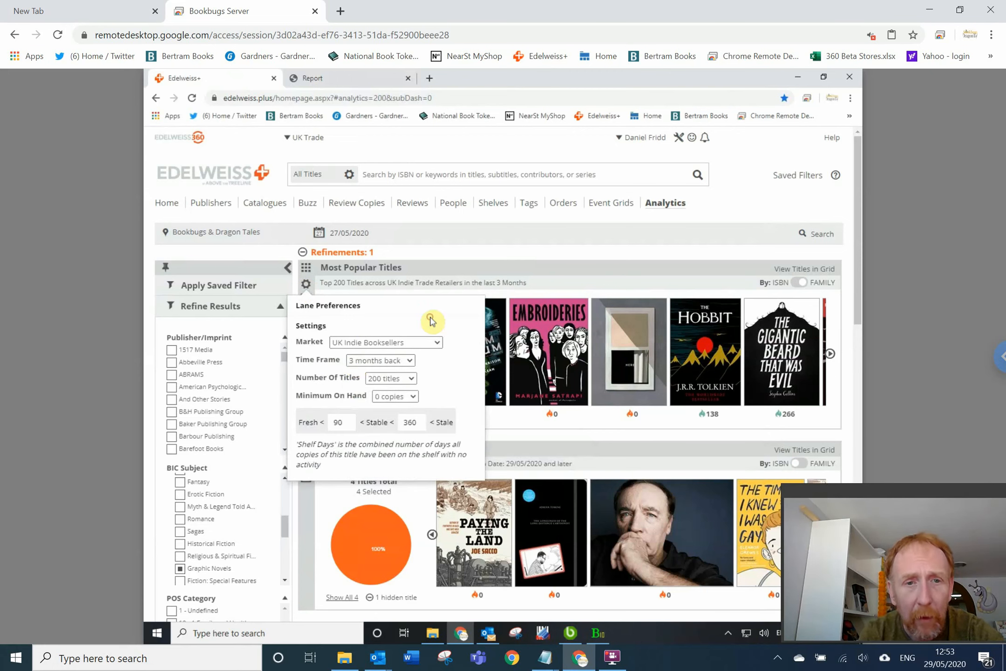
click(410, 380)
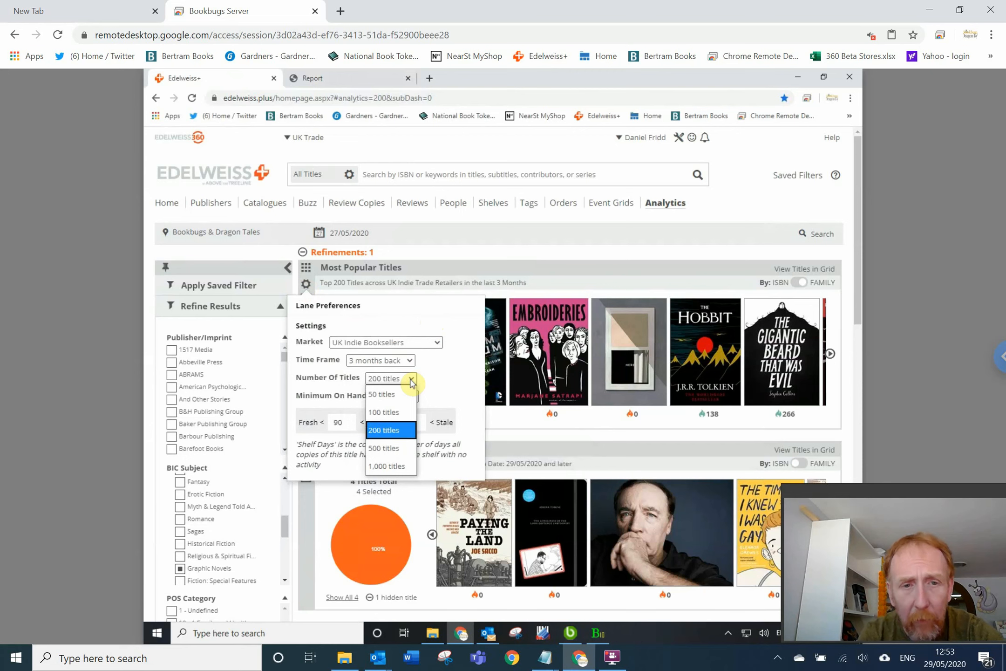
click(432, 324)
click(565, 289)
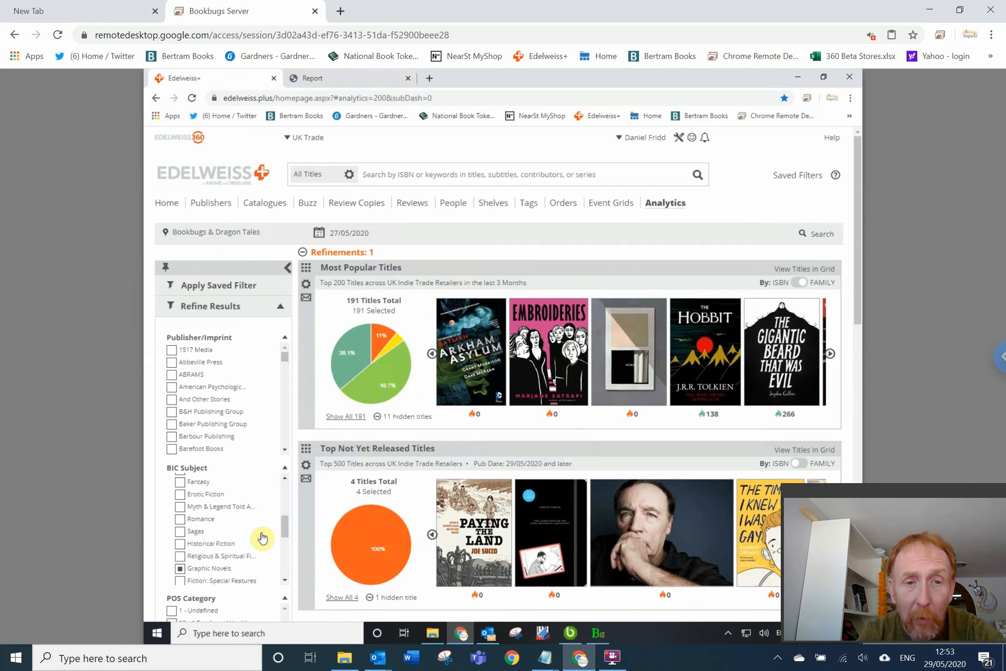
Check the BIC Subject refinements and open the title grid for the Most Popular Titles lane.
scroll(287, 533, down, 3)
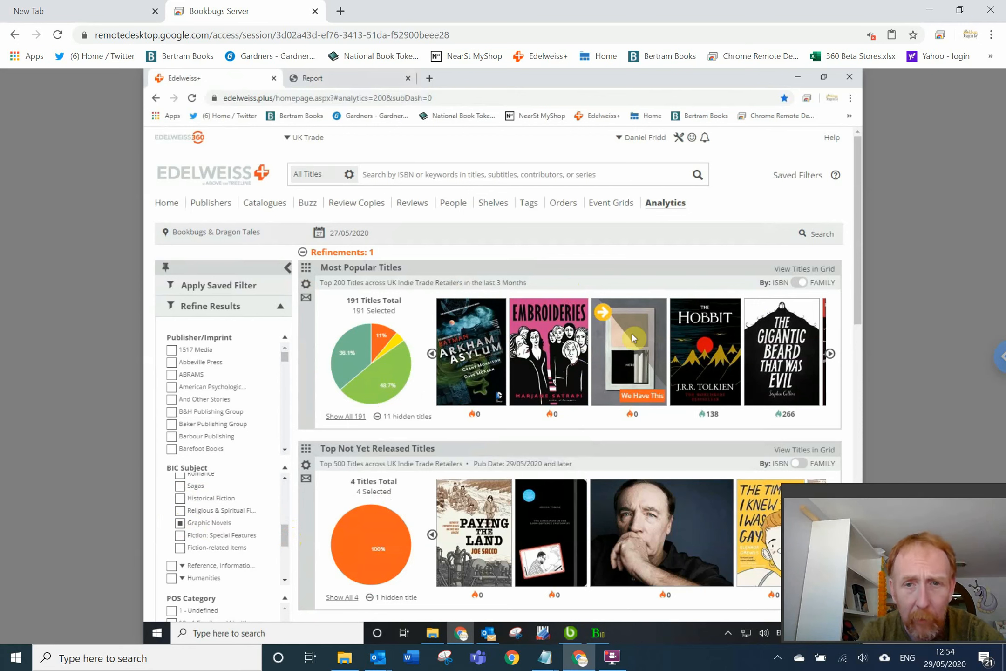
click(799, 270)
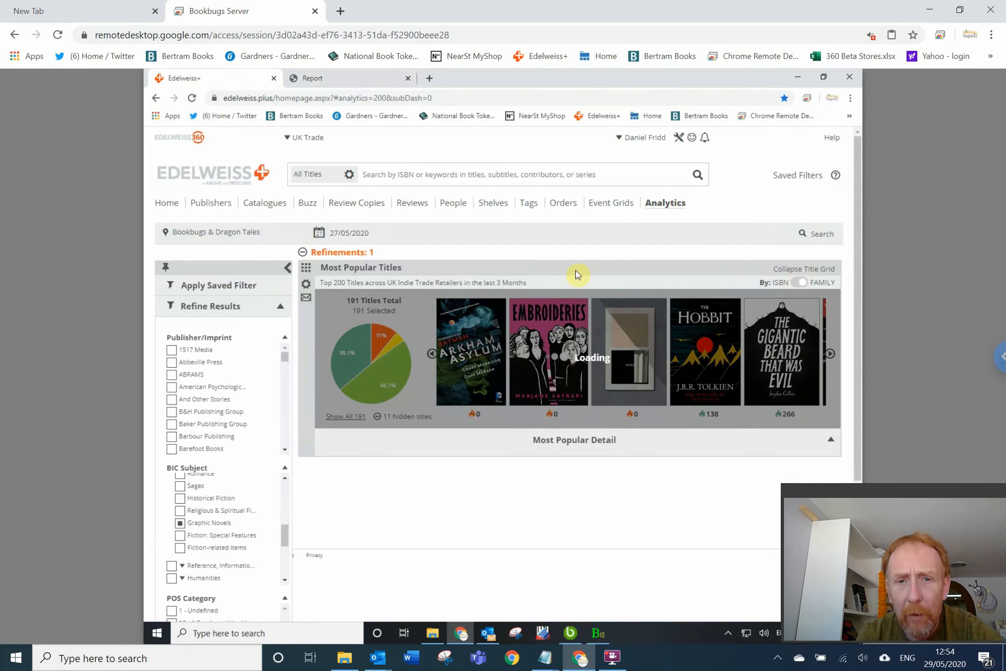
Select all titles in the Most Popular Detail grid.
scroll(542, 427, down, 3)
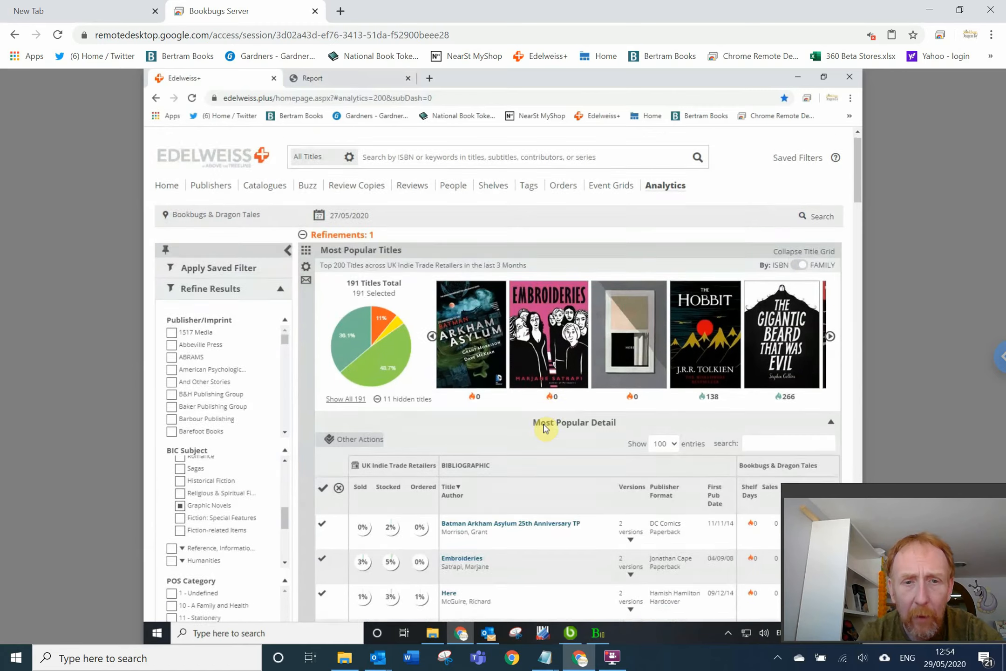
scroll(542, 426, down, 3)
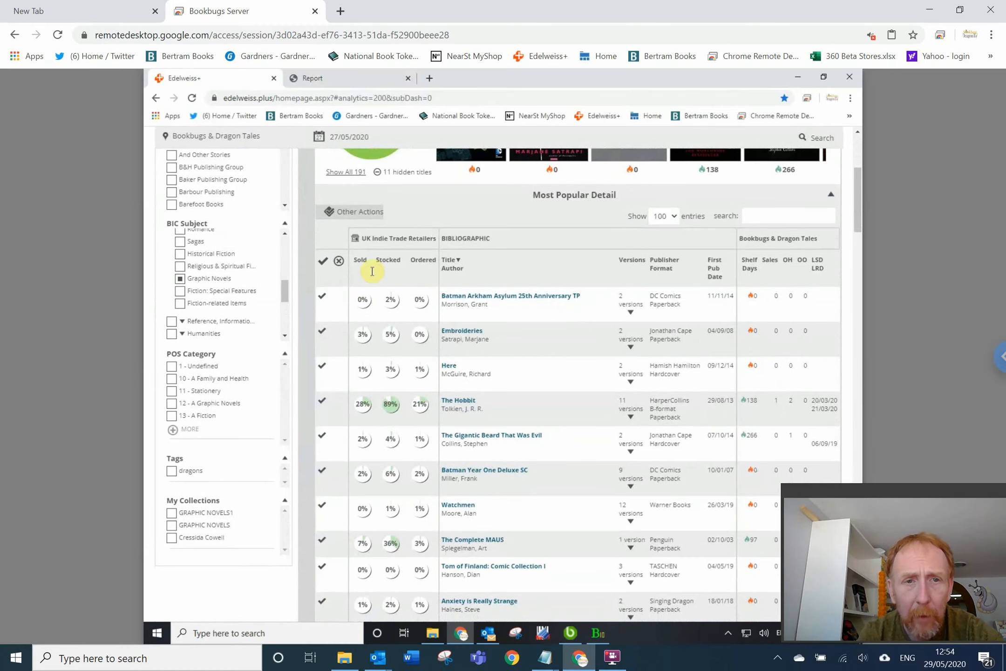
click(350, 214)
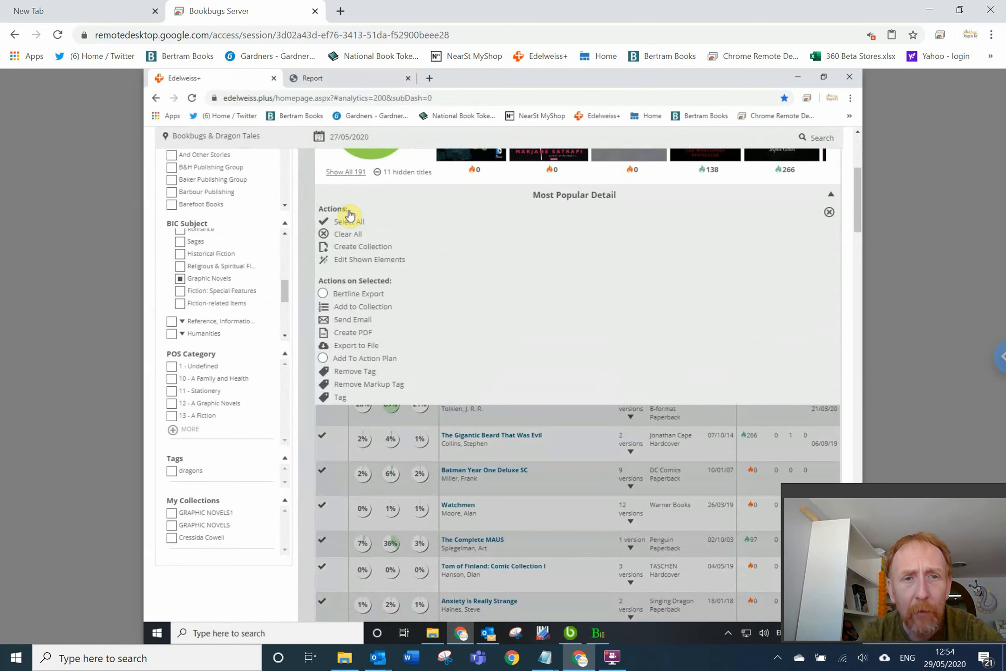
click(349, 222)
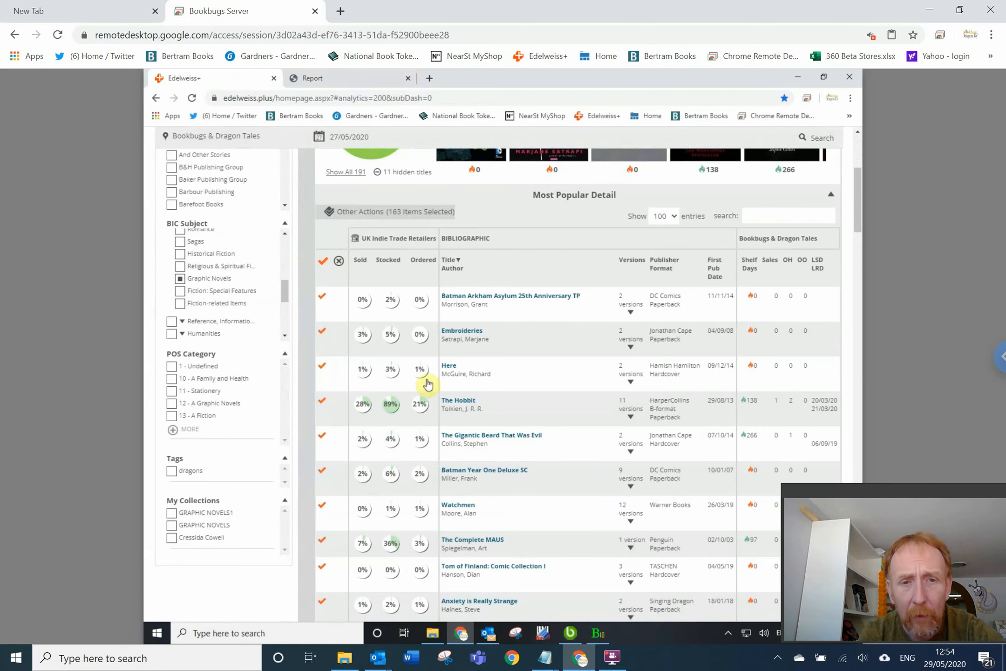
Export the selected titles to a file with the Bertline Manual Order template and open the downloaded OrderExport CSV in Excel.
click(353, 213)
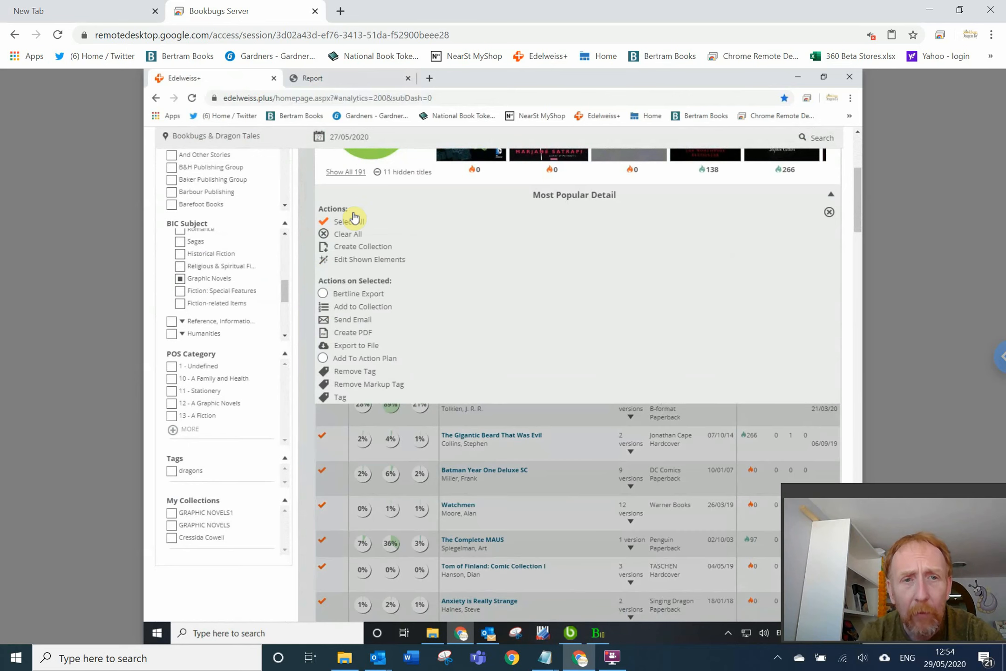
click(353, 349)
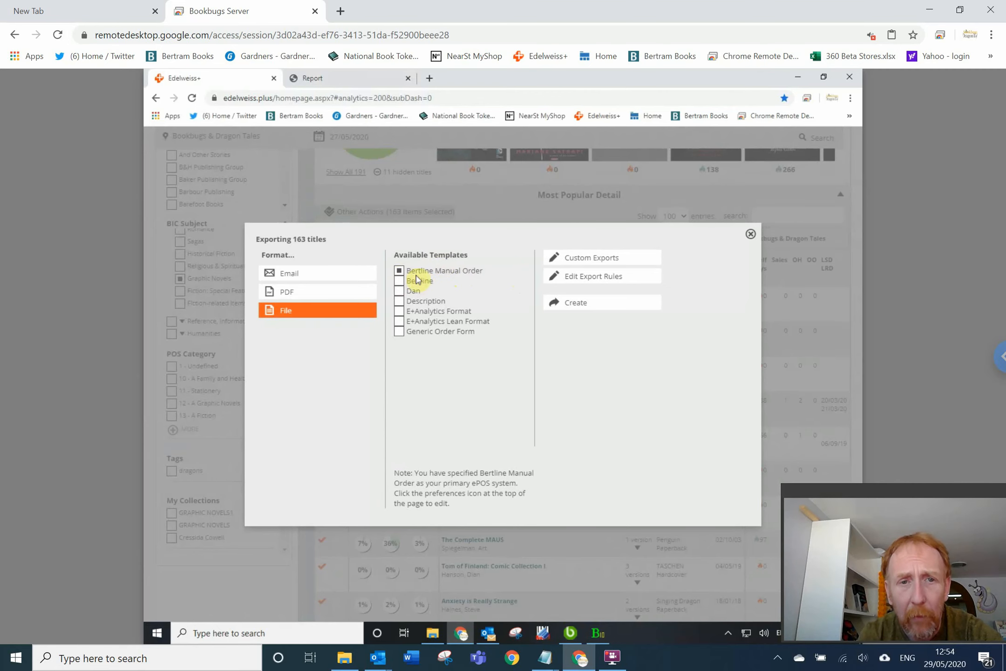
click(568, 305)
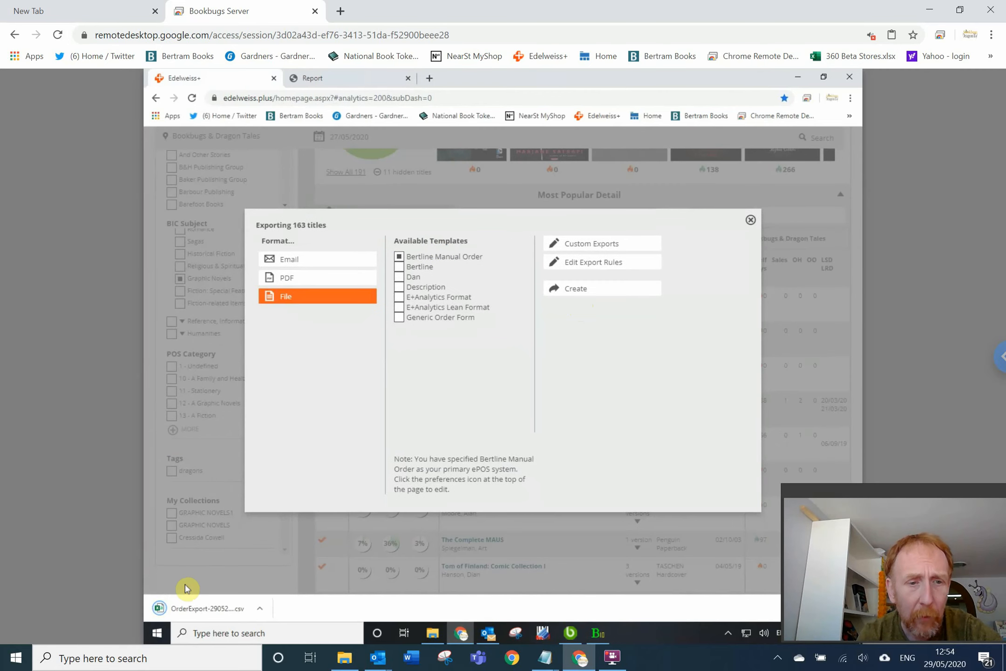
click(207, 610)
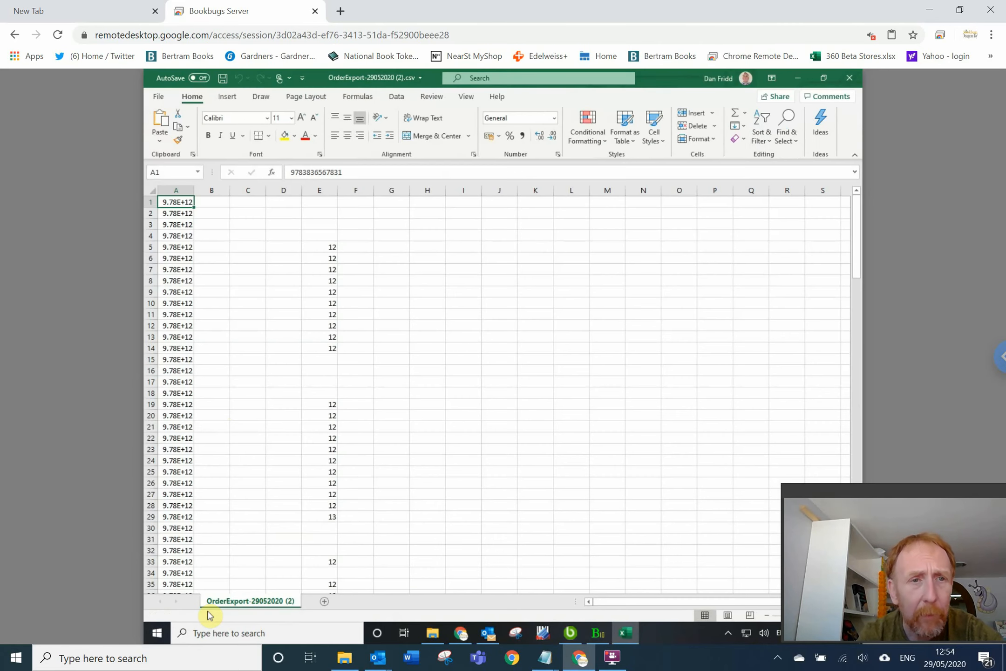
Format the ISBNs in column A as Number with no decimal places.
click(180, 189)
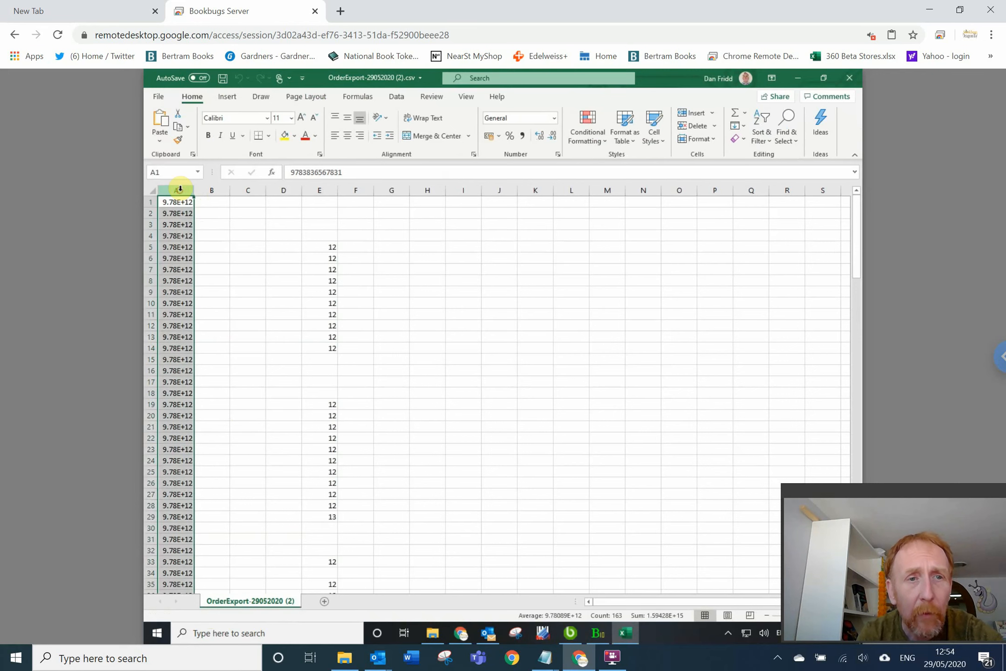
click(554, 120)
click(536, 165)
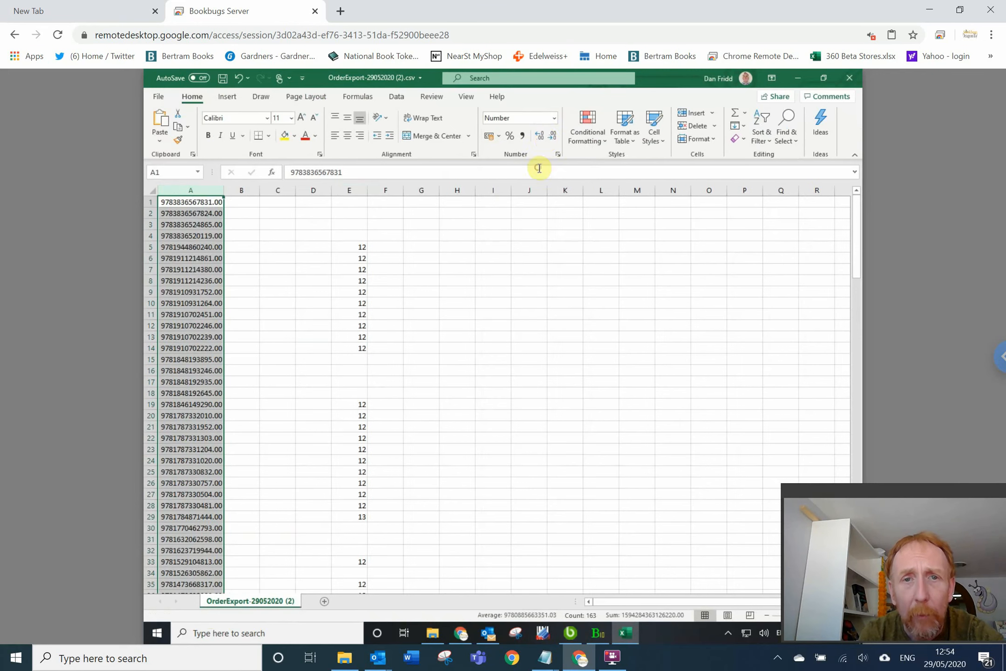
click(550, 136)
click(550, 137)
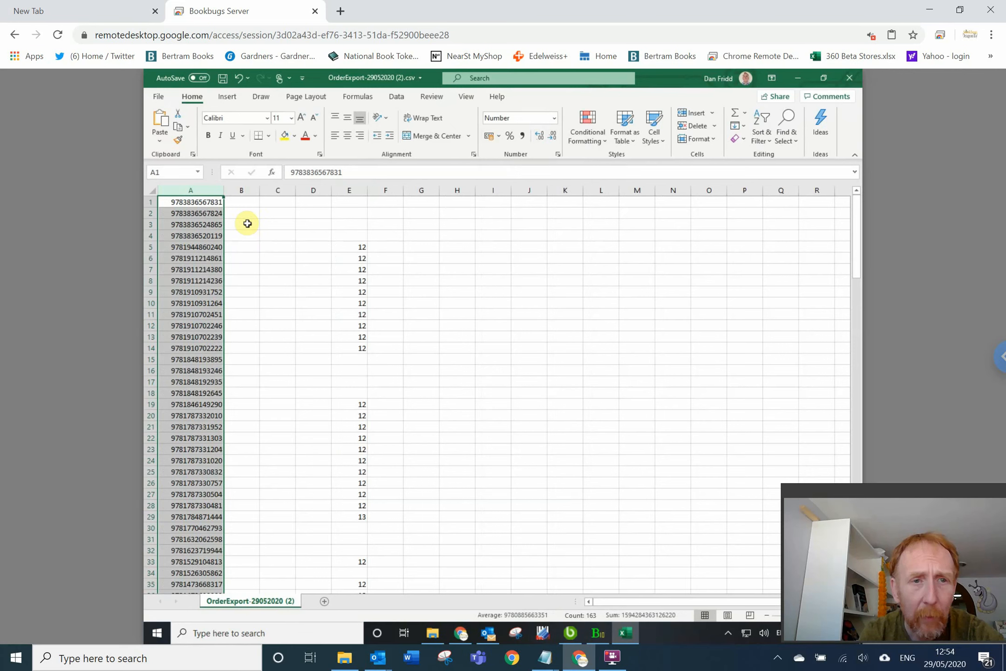
Enter a quantity of 1 in B1 and copy it down column B to the last ISBN in row 163.
click(247, 223)
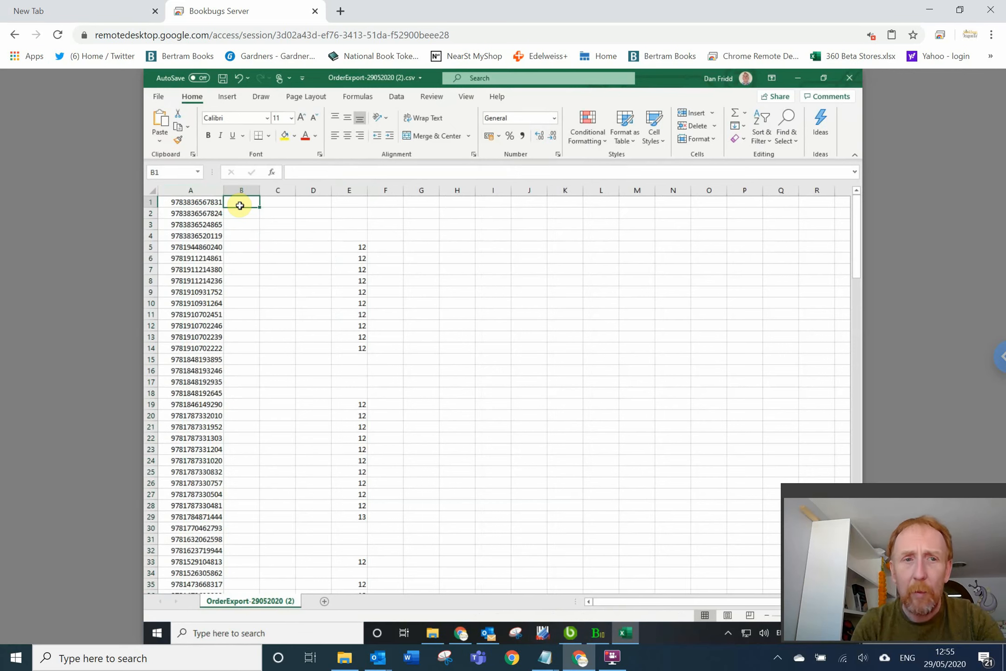
text(1)
click(240, 205)
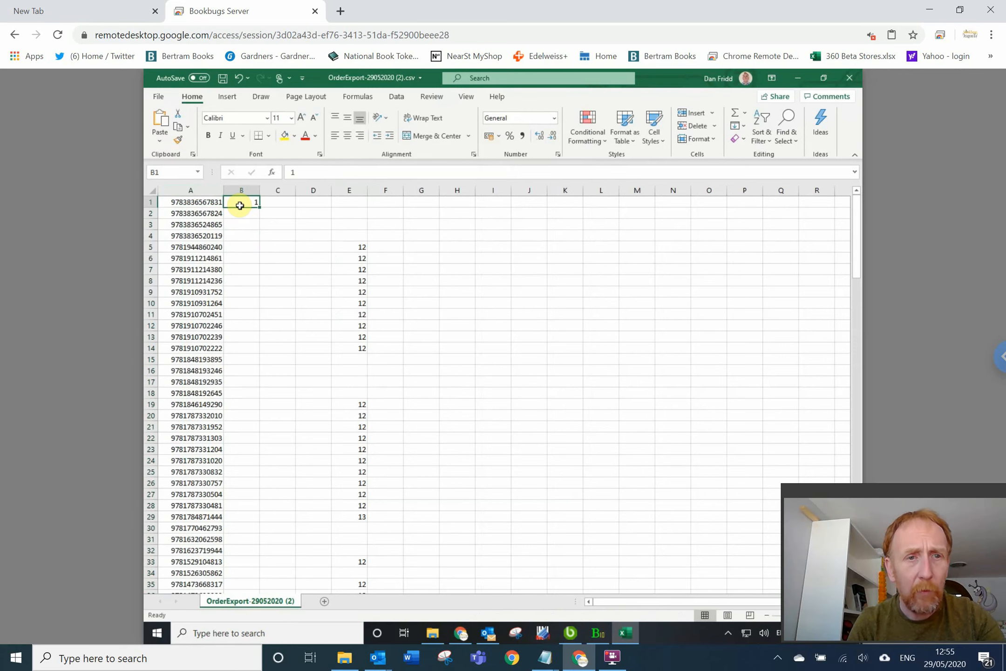
key(ctrl+c)
key(Left)
key(ctrl+Down)
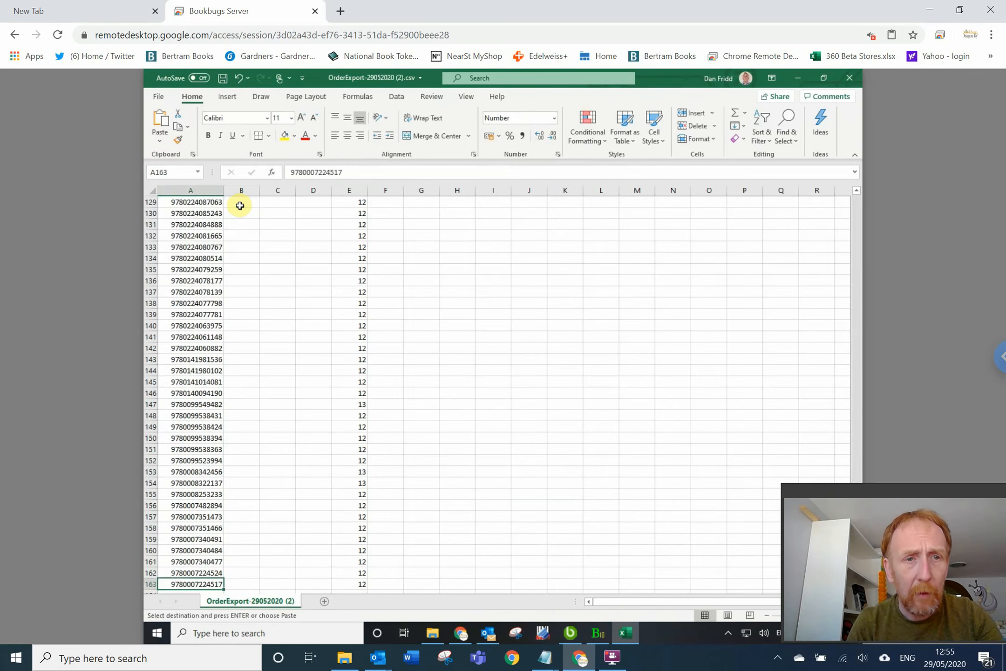
key(Right)
key(ctrl+shift+Up)
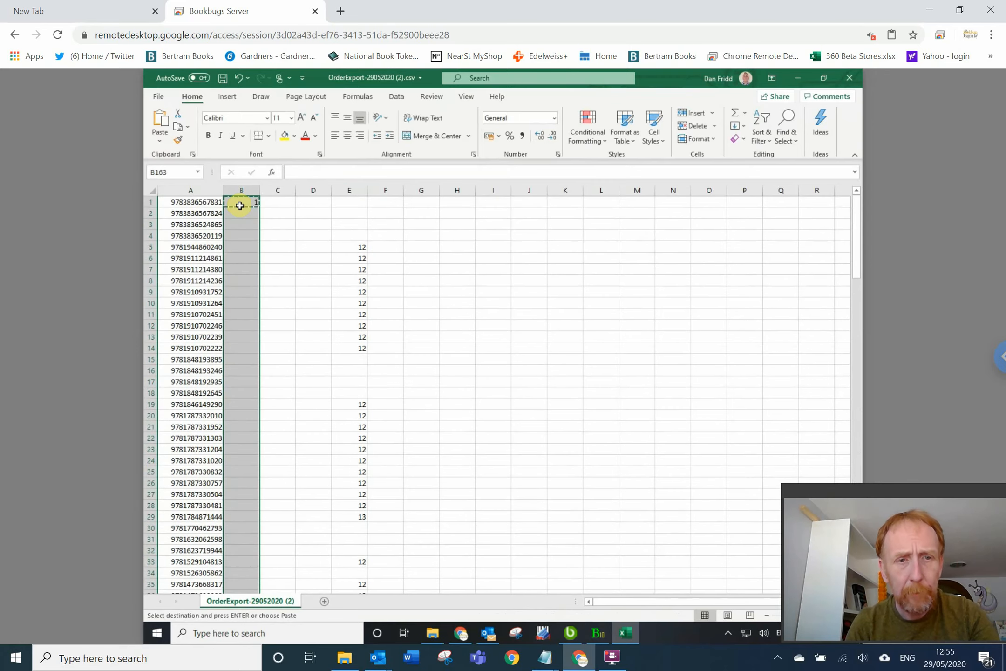
key(ctrl+v)
key(Up)
key(ctrl+Up)
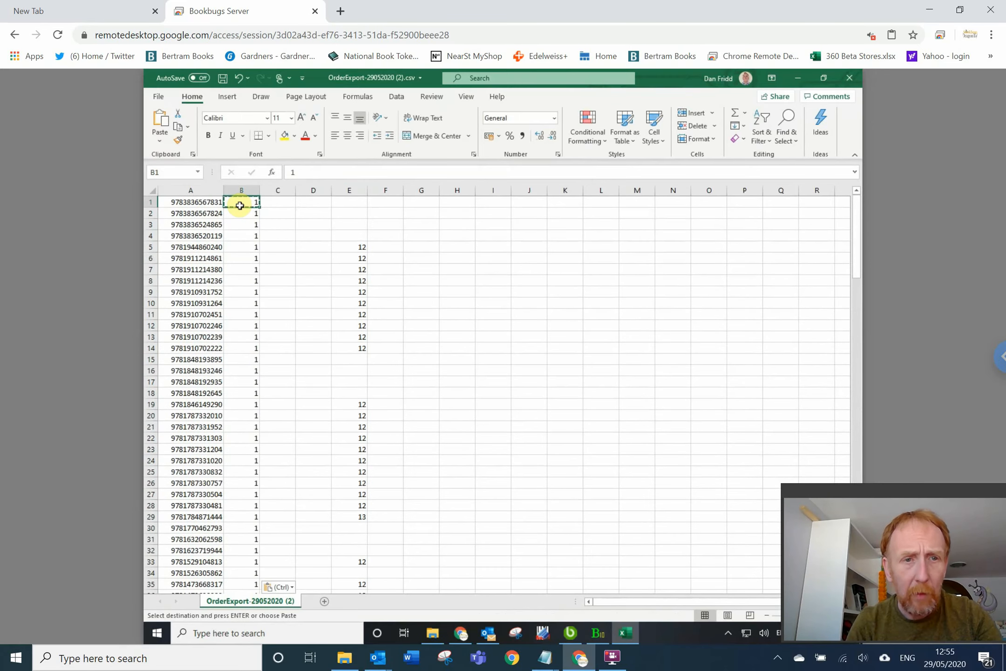
Enter category 12 in E1 and copy it into the blank cells E2 to E4.
key(Right)
key(Right)
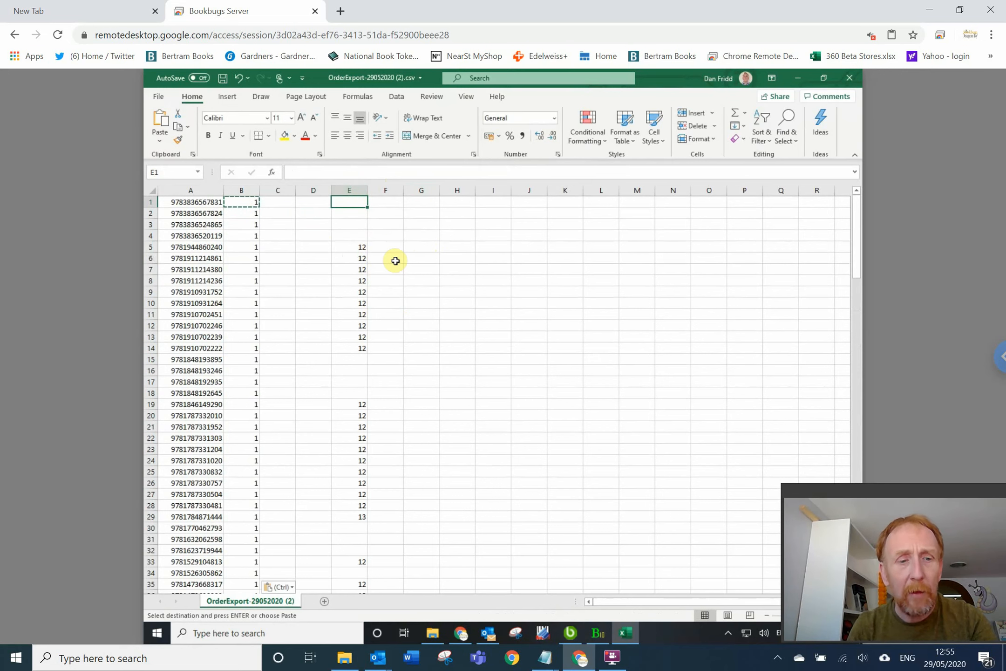
text(12)
key(Return)
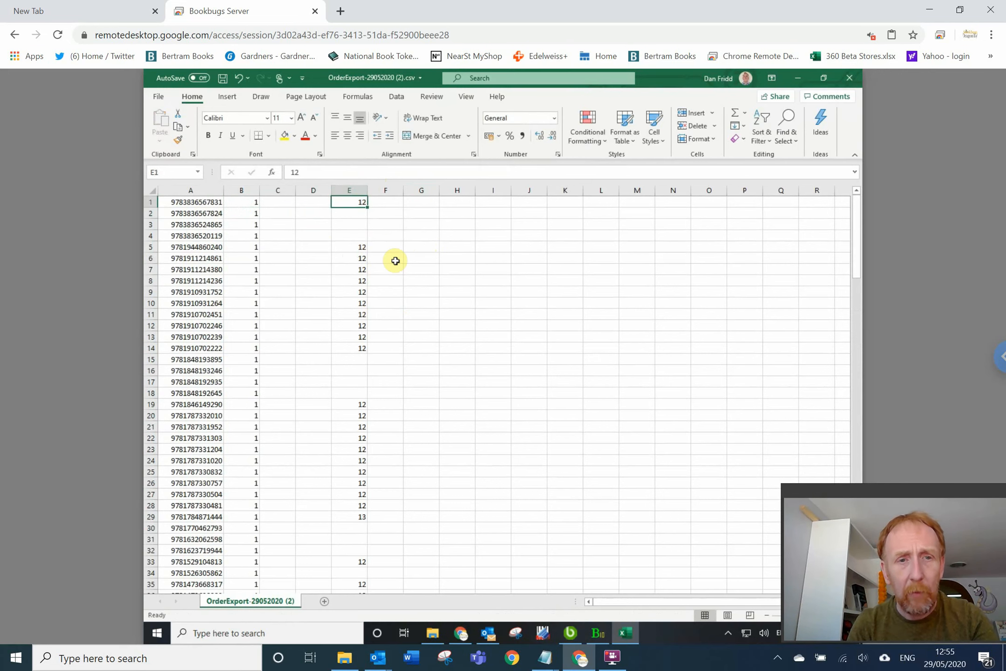
key(ctrl+c)
key(shift+Down)
key(shift+Down)
key(shift+Down)
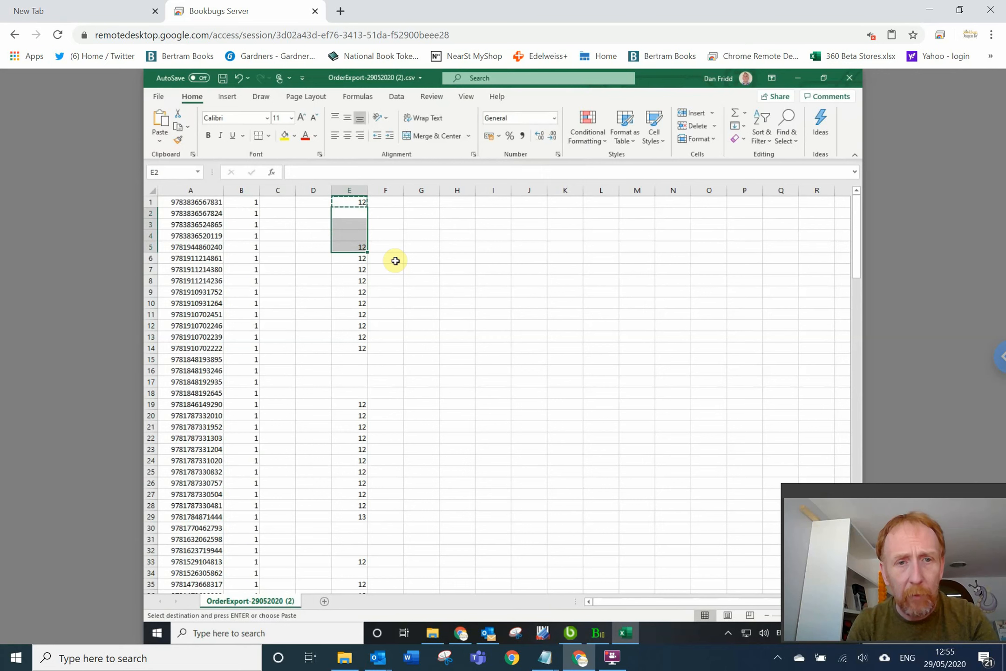
key(shift+Up)
key(ctrl+v)
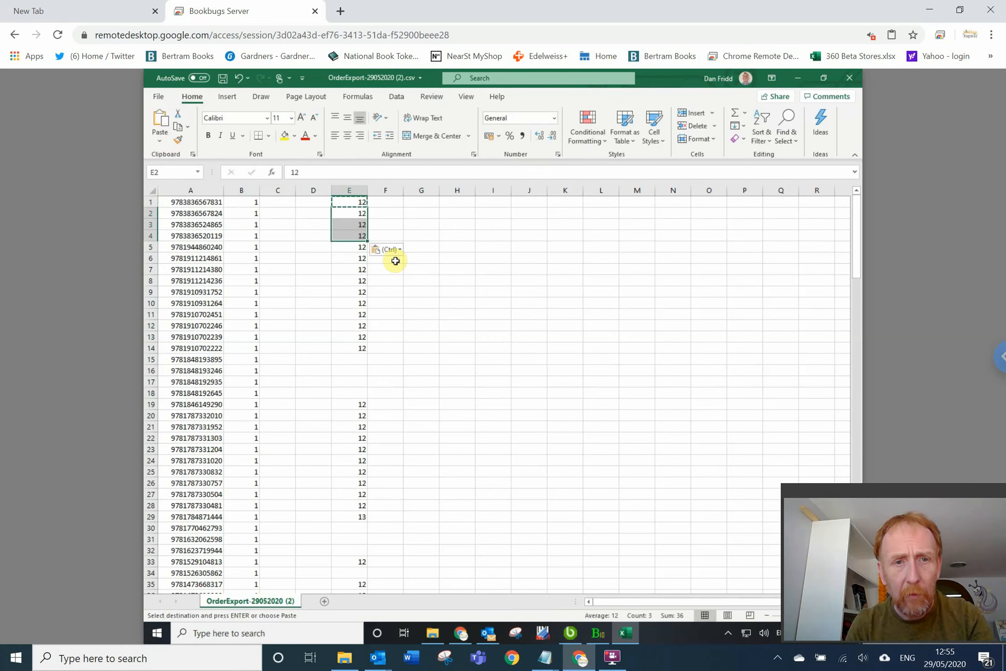
Fill the blank category cells E15 to E18 with the copied 12.
key(Down)
key(Down)
key(Down)
key(Down)
key(Down)
key(Down)
key(Down)
key(Down)
key(Down)
key(Down)
key(Down)
key(Down)
key(Down)
key(Down)
key(Down)
key(Up)
key(Up)
key(Up)
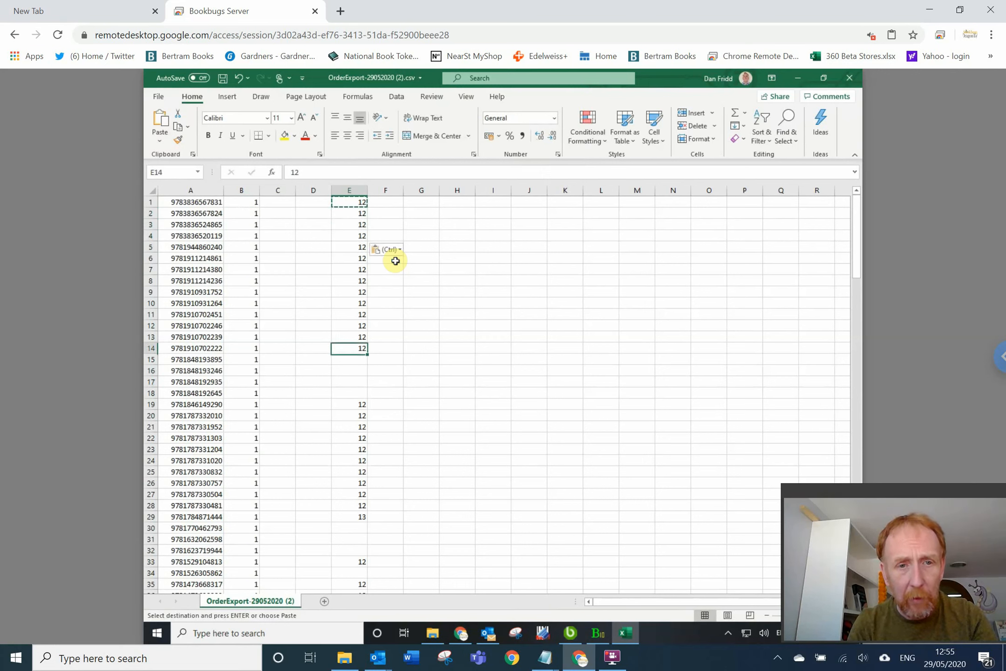
key(Down)
key(shift+Down)
key(shift+Down)
key(shift+Down)
key(shift+Down)
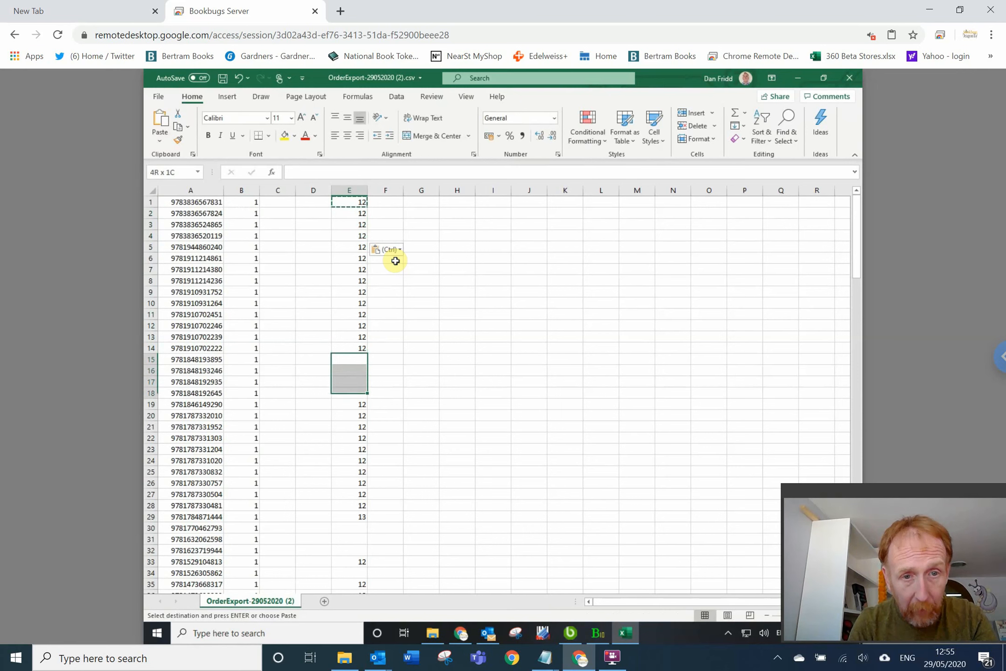
key(ctrl+v)
Fill the category cells from E28 down to the last ISBN row, E163, with the copied 12.
key(Down)
key(Down)
key(Down)
key(Down)
key(Down)
key(Down)
key(Down)
key(Down)
key(Down)
key(Down)
key(Down)
key(Down)
key(Down)
key(Down)
key(Down)
key(Down)
key(Down)
key(Down)
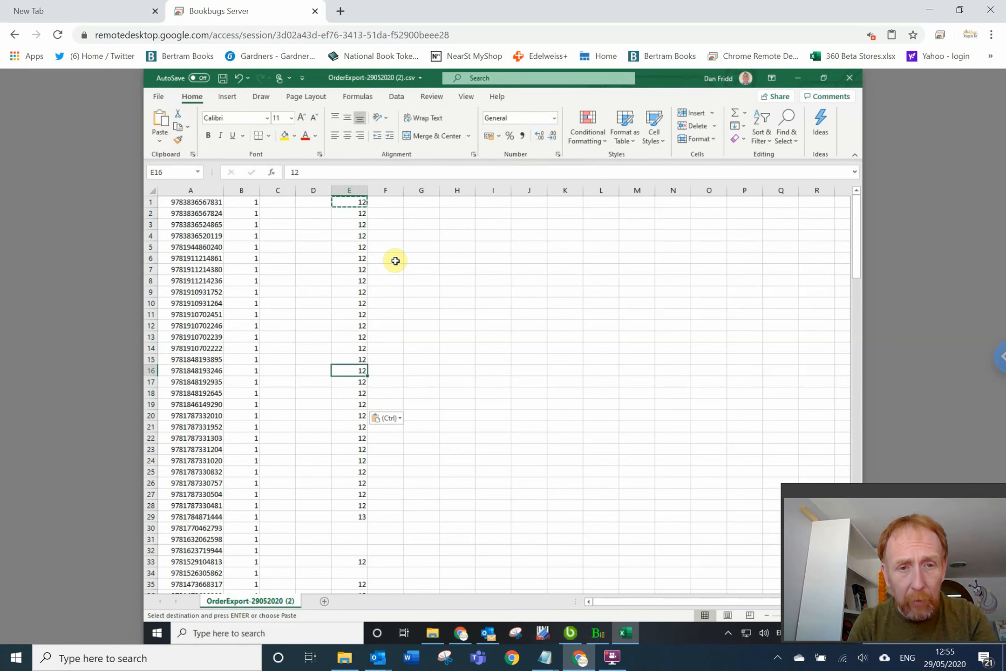
key(Up)
key(Up)
key(Up)
key(Up)
key(Up)
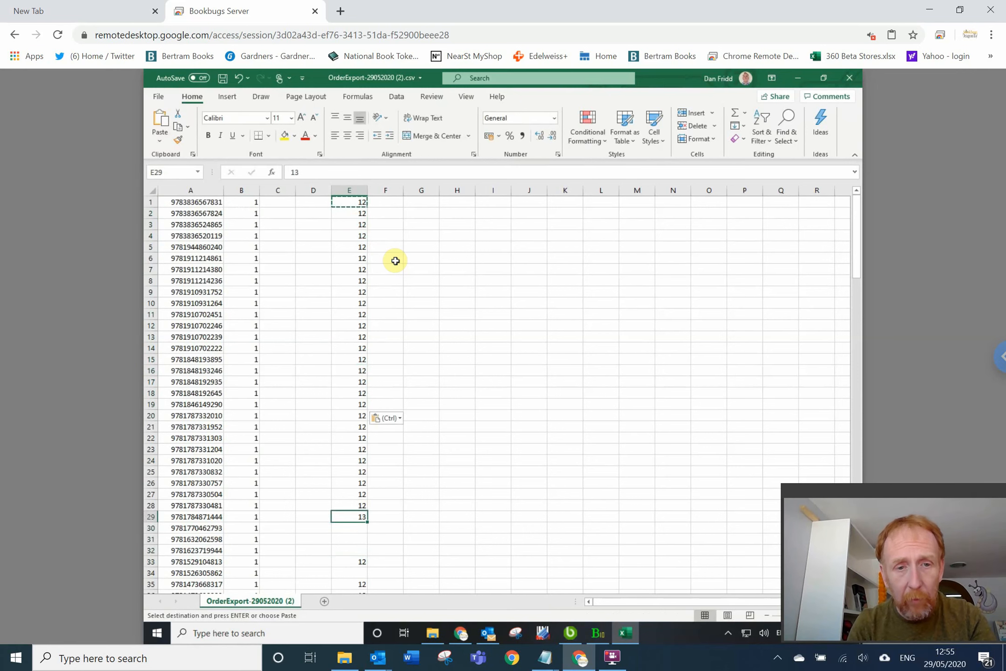
key(shift+Down)
key(shift+Down)
key(shift+Down)
key(shift+Down)
key(shift+Down)
key(shift+Down)
key(shift+Down)
key(shift+Down)
key(shift+Down)
key(shift+Down)
key(shift+Down)
key(shift+Down)
key(shift+Down)
key(shift+Down)
key(shift+Down)
key(shift+Down)
key(shift+Down)
key(shift+Down)
key(shift+Down)
key(shift+Down)
key(shift+Down)
key(shift+Down)
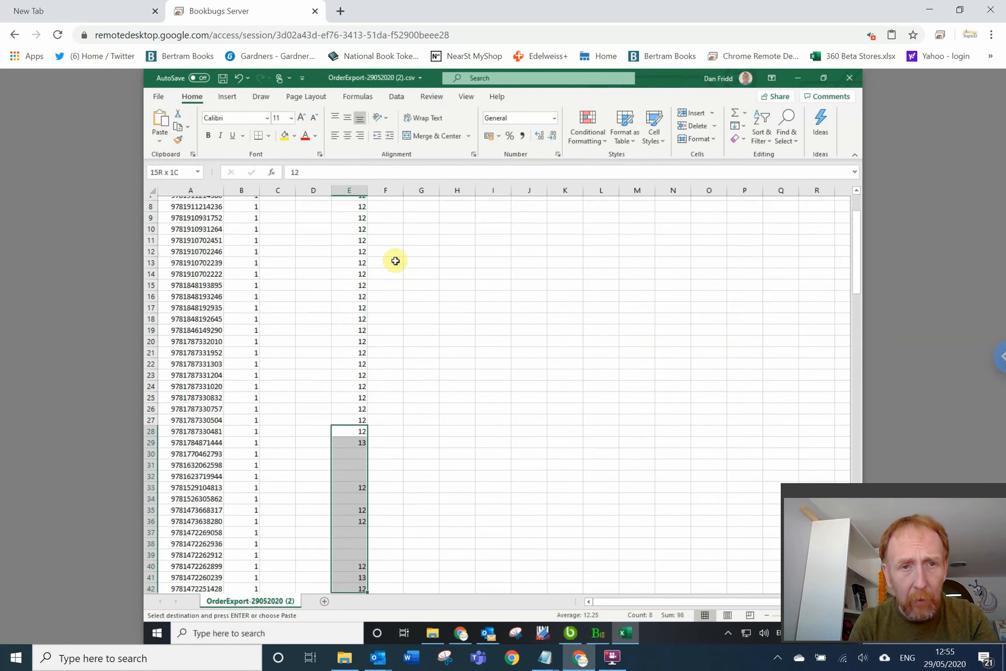
key(shift+Down)
key(shift+Down)
key(shift+Down)
key(shift+Down)
key(shift+Down)
key(shift+Down)
key(shift+Down)
key(shift+Down)
key(shift+Down)
key(shift+Down)
key(shift+Down)
key(shift+Down)
key(shift+Down)
key(shift+Down)
key(shift+Down)
key(shift+Down)
key(shift+Down)
key(shift+Down)
key(shift+Down)
key(shift+Down)
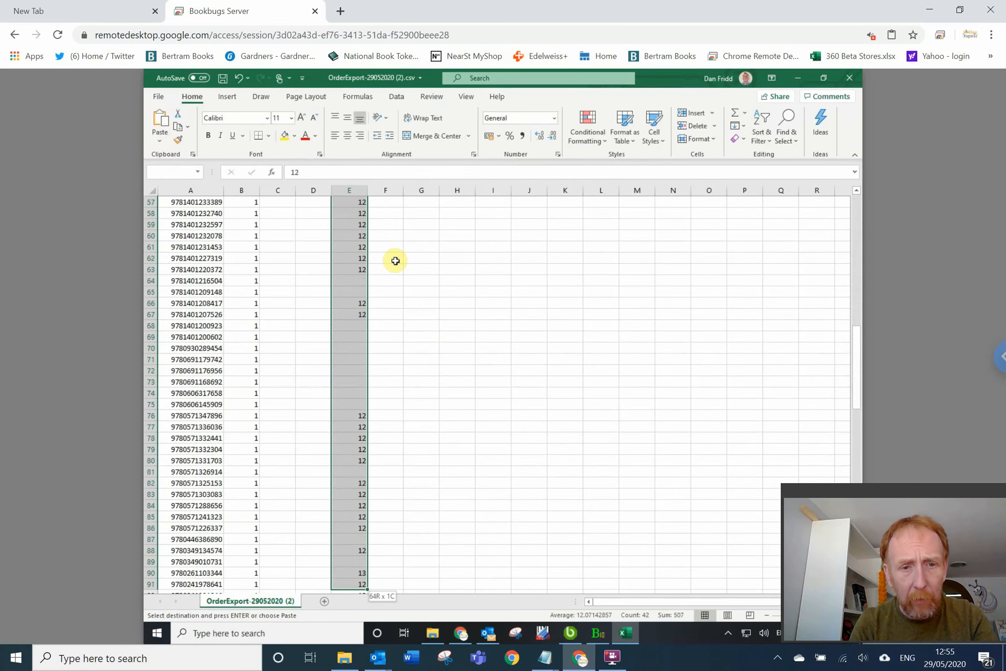
key(shift+Down)
key(shift+Down)
key(shift+Down)
key(shift+Down)
key(shift+Down)
key(shift+Down)
key(shift+Down)
key(shift+Down)
key(shift+Down)
key(shift+Down)
key(shift+Down)
key(shift+Down)
key(shift+Down)
key(shift+Down)
key(shift+Down)
key(shift+Down)
key(shift+Down)
key(shift+Down)
key(shift+Down)
key(shift+Down)
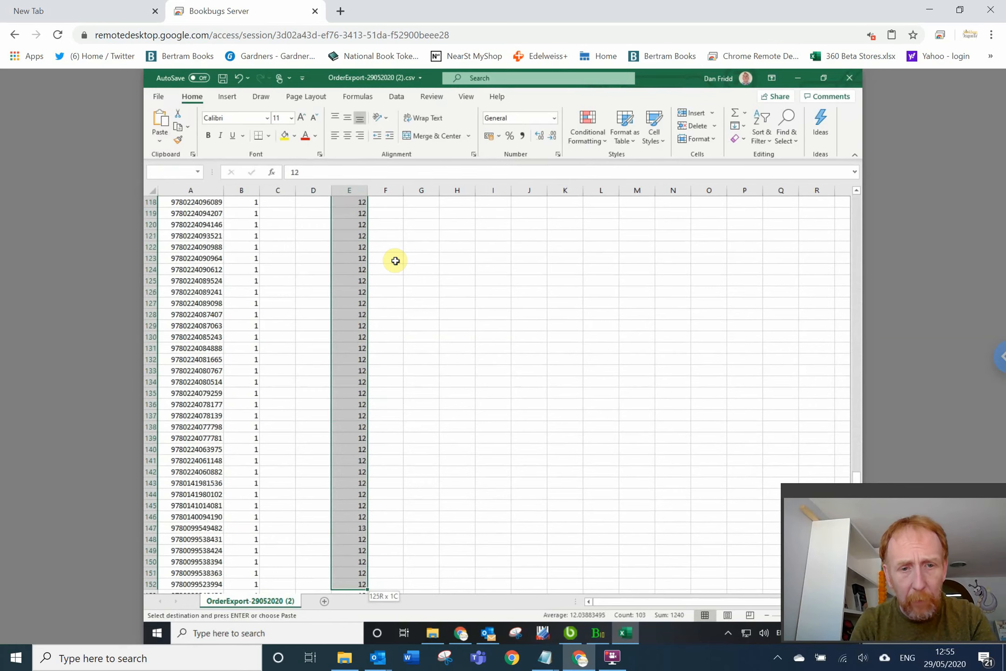
key(shift+Up)
key(shift+Up)
key(shift+Up)
key(shift+Up)
key(shift+Up)
key(shift+Up)
key(shift+Up)
key(shift+Up)
key(shift+Up)
key(shift+Up)
key(shift+Up)
key(shift+Up)
key(shift+Up)
key(shift+Up)
key(shift+Up)
key(shift+Up)
key(shift+Up)
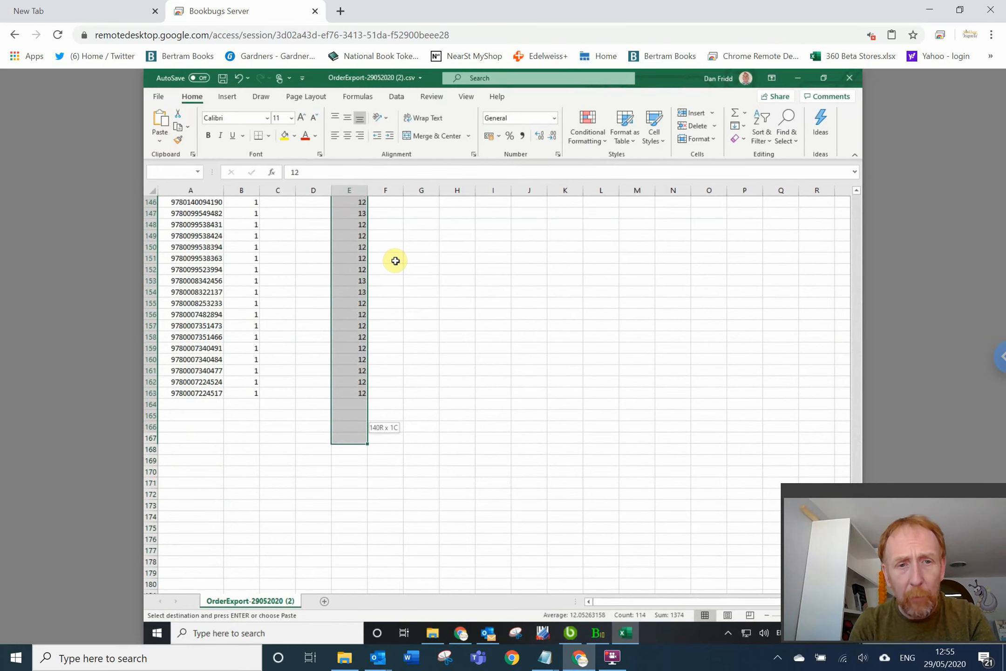
key(ctrl+v)
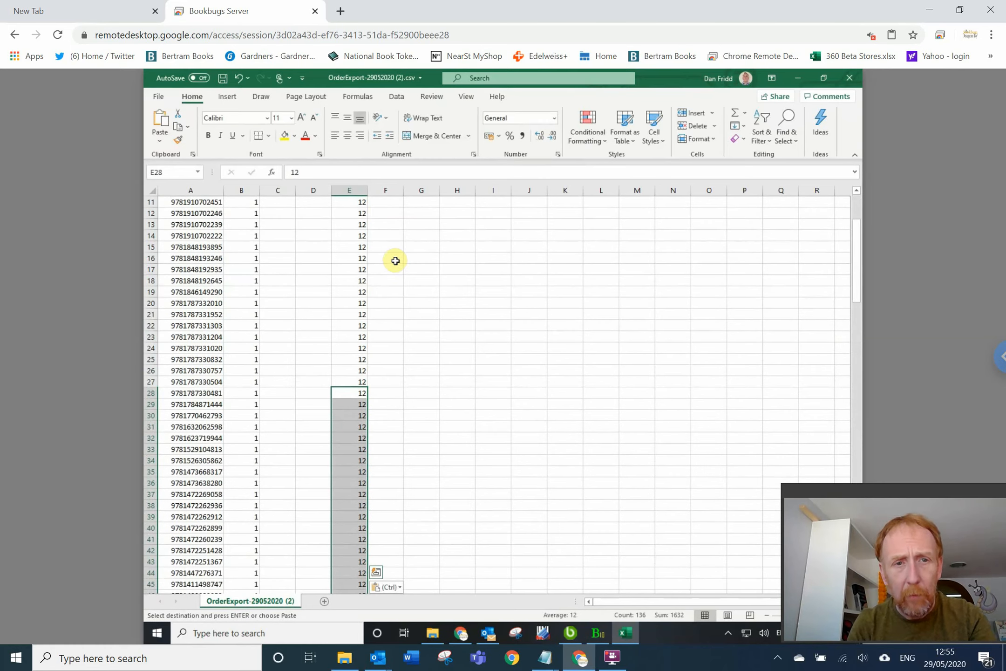
Go back to A1 and review the ISBN, quantity and category columns from the first row.
click(352, 267)
key(Up)
key(Up)
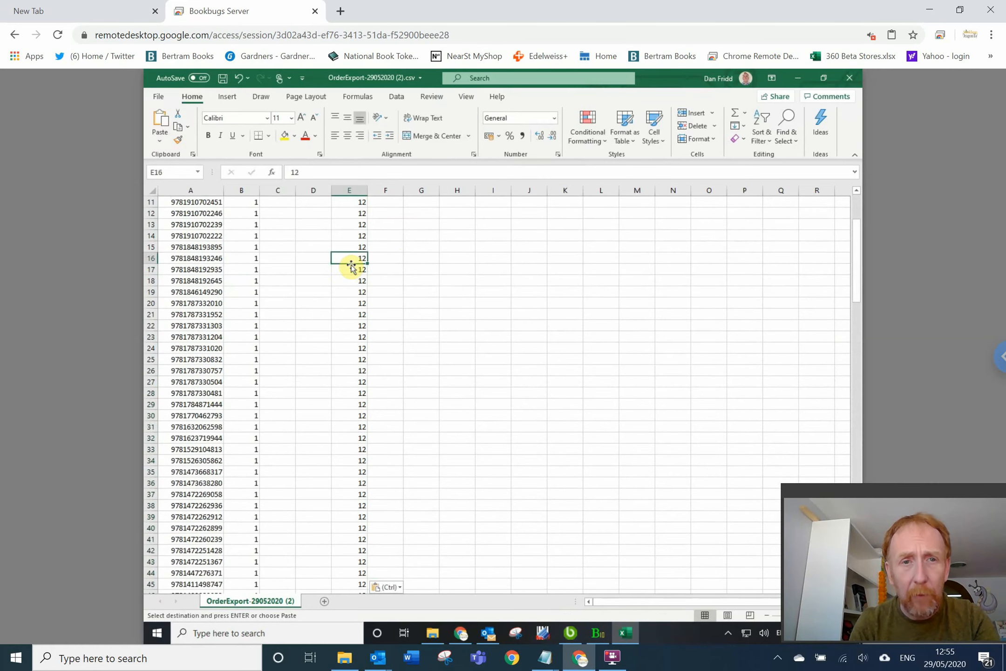
key(ctrl+Up)
key(Left)
key(Left)
key(Left)
key(Left)
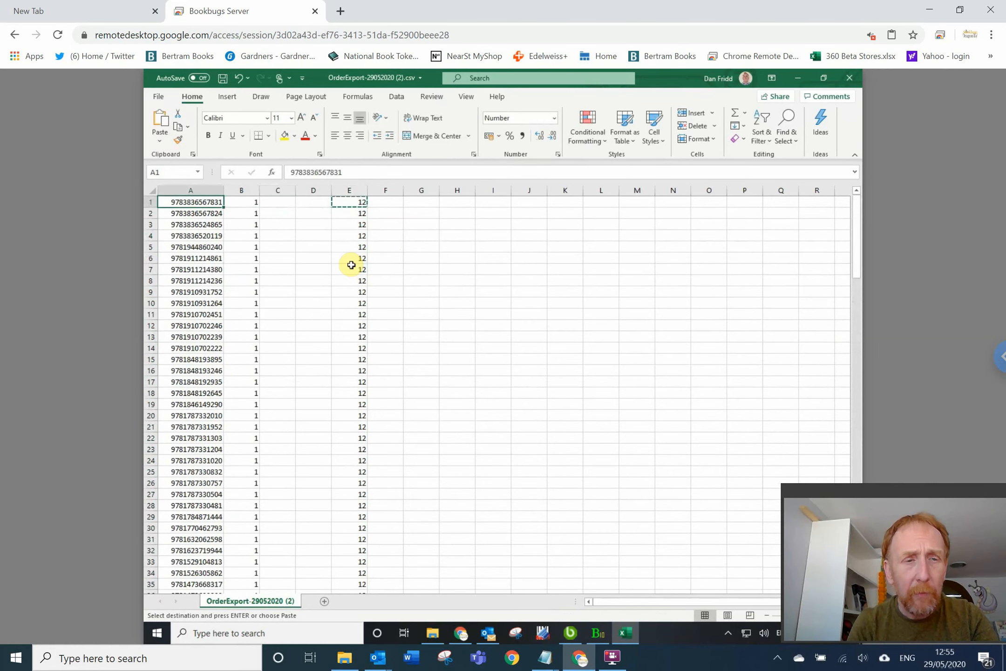
key(Right)
key(Left)
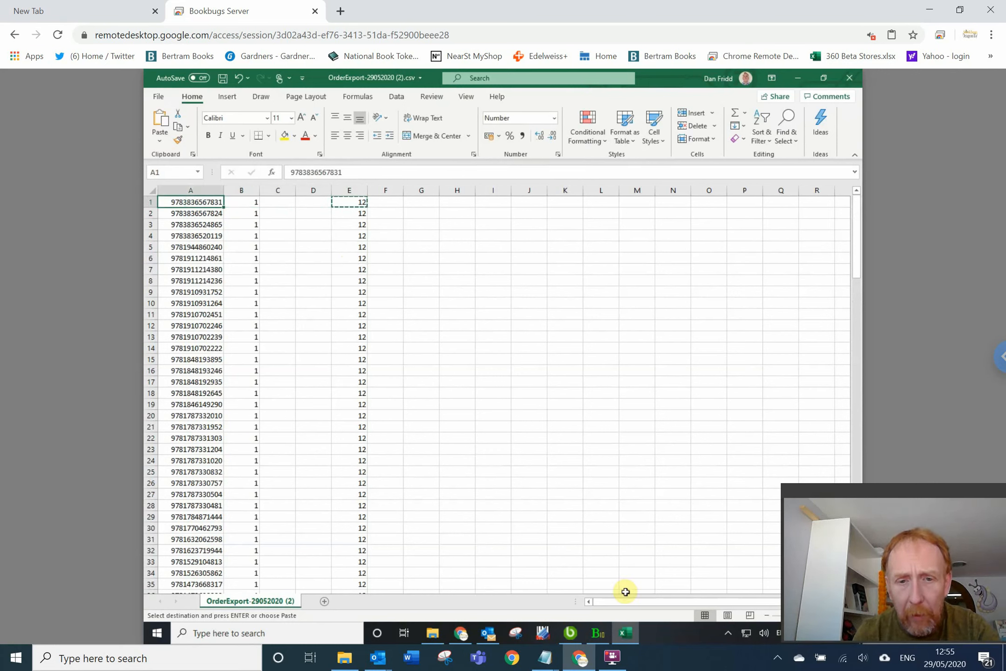
Look up the A Graphic Novels number in the cats.pdf shop category list in Chrome, and return to the Excel order sheet.
click(467, 630)
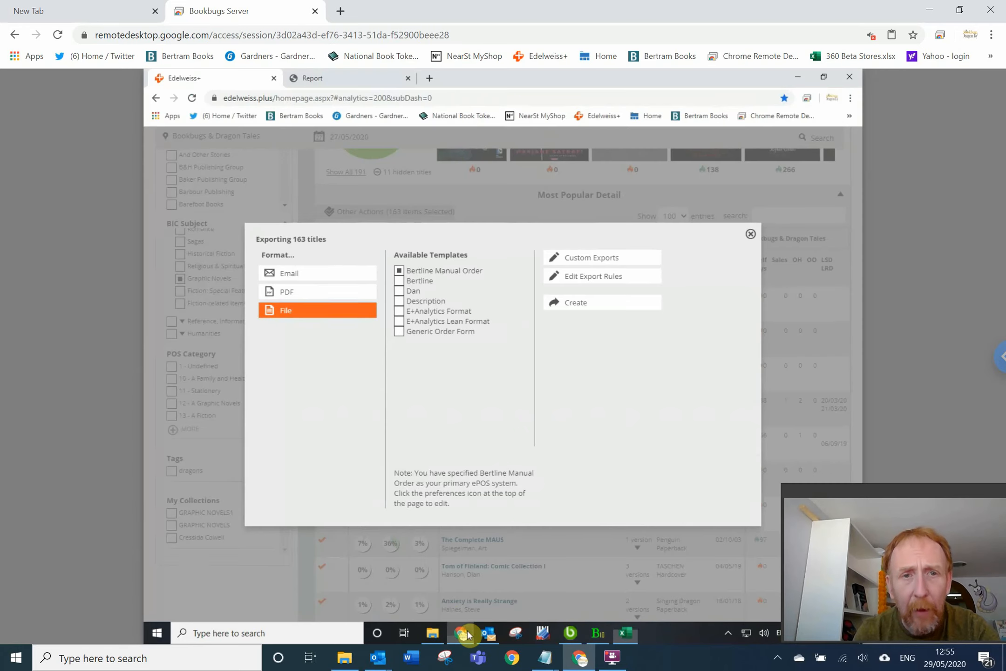
click(342, 84)
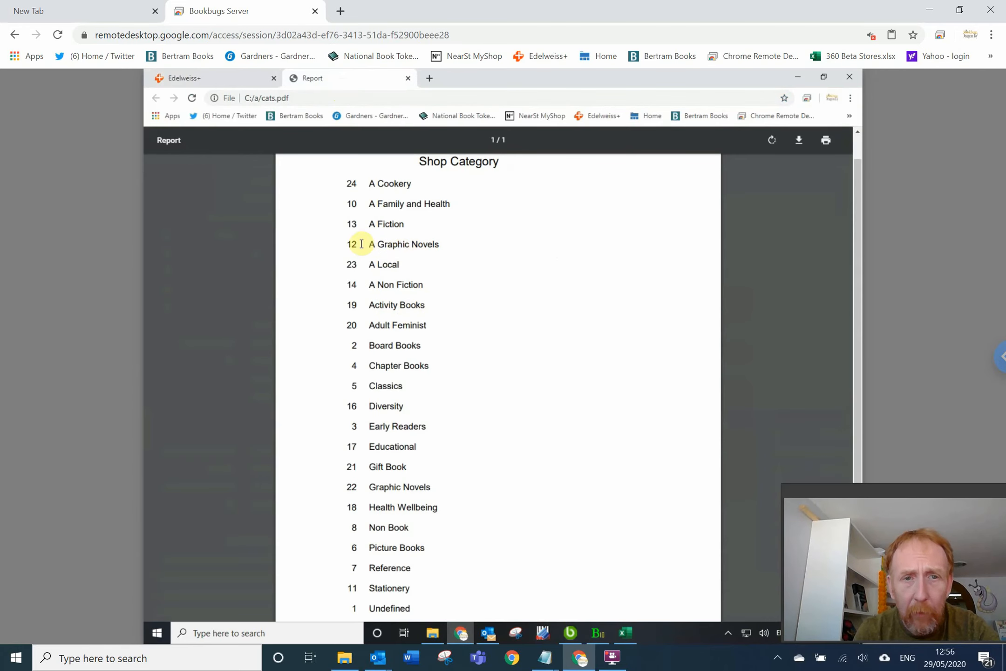
click(625, 633)
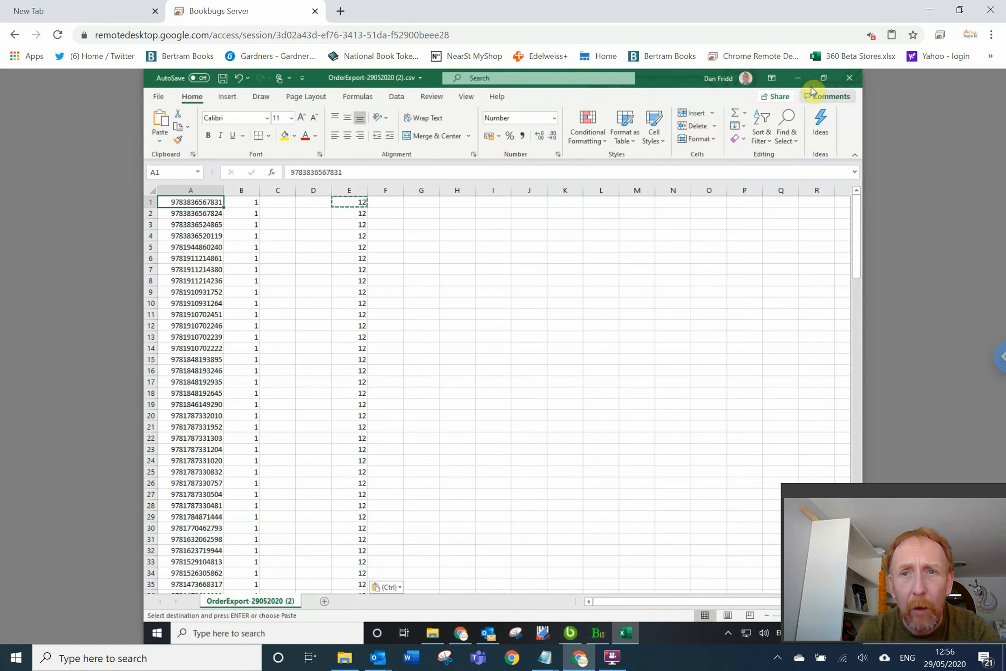
Close the workbook, saving it as OrderExport-29052020 (2).csv in CSV format in the folder C:\a.
click(856, 84)
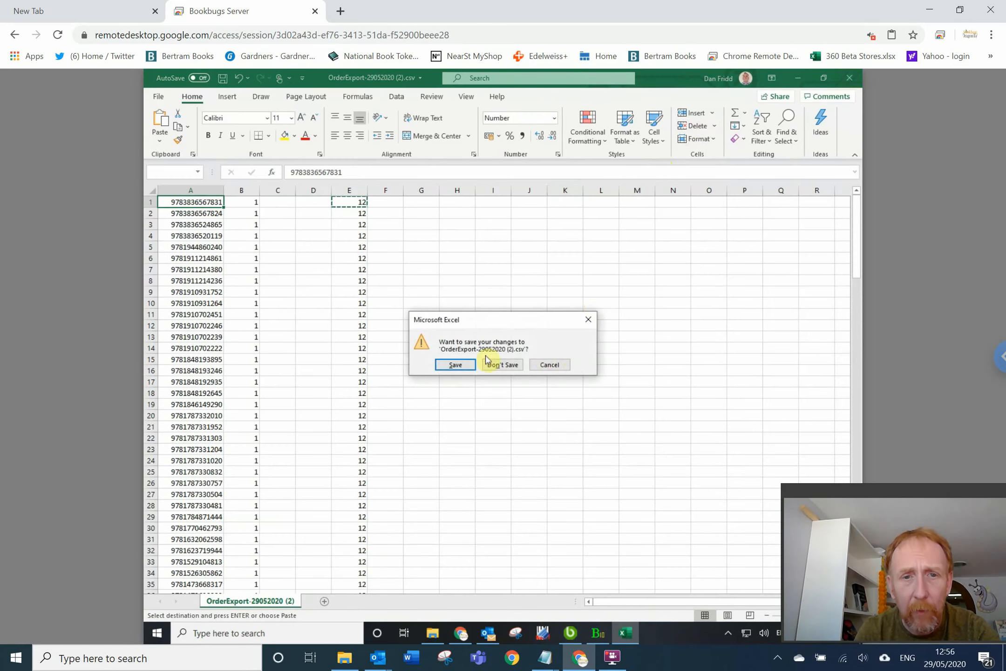
click(456, 365)
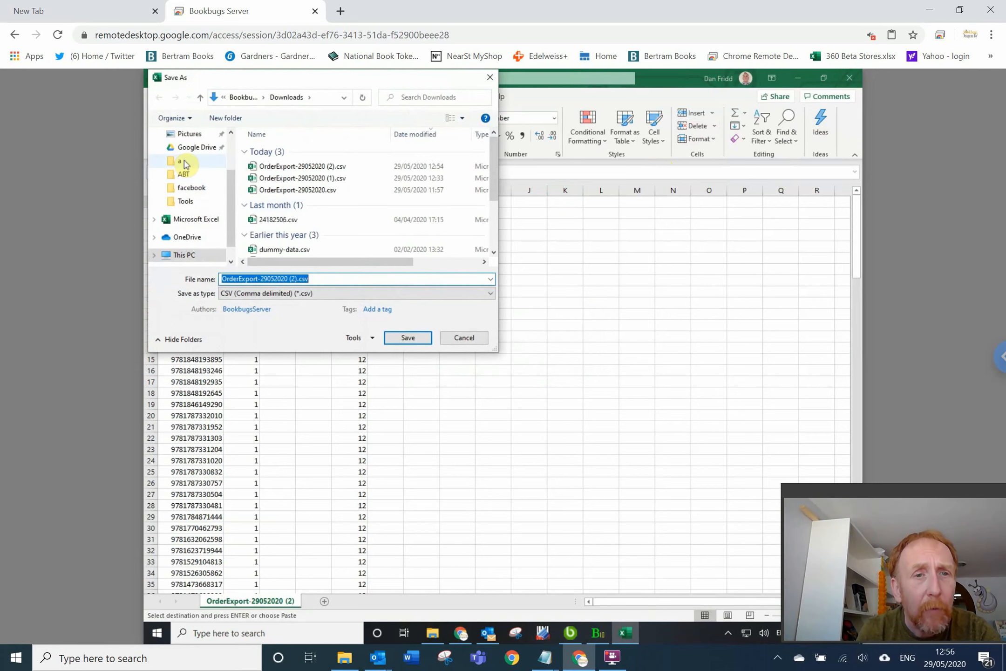
click(181, 164)
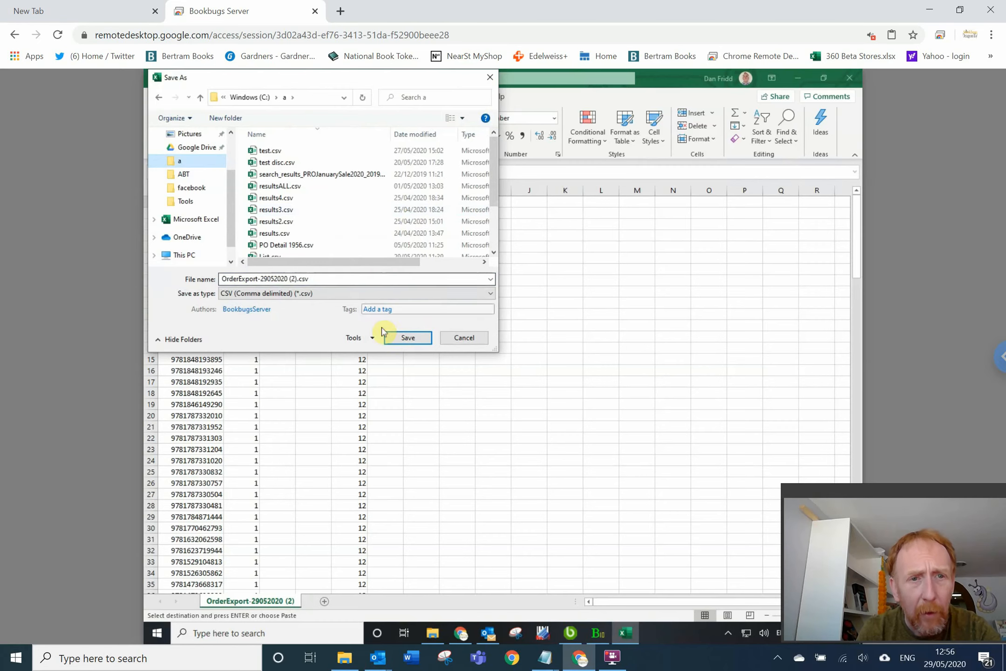
click(408, 338)
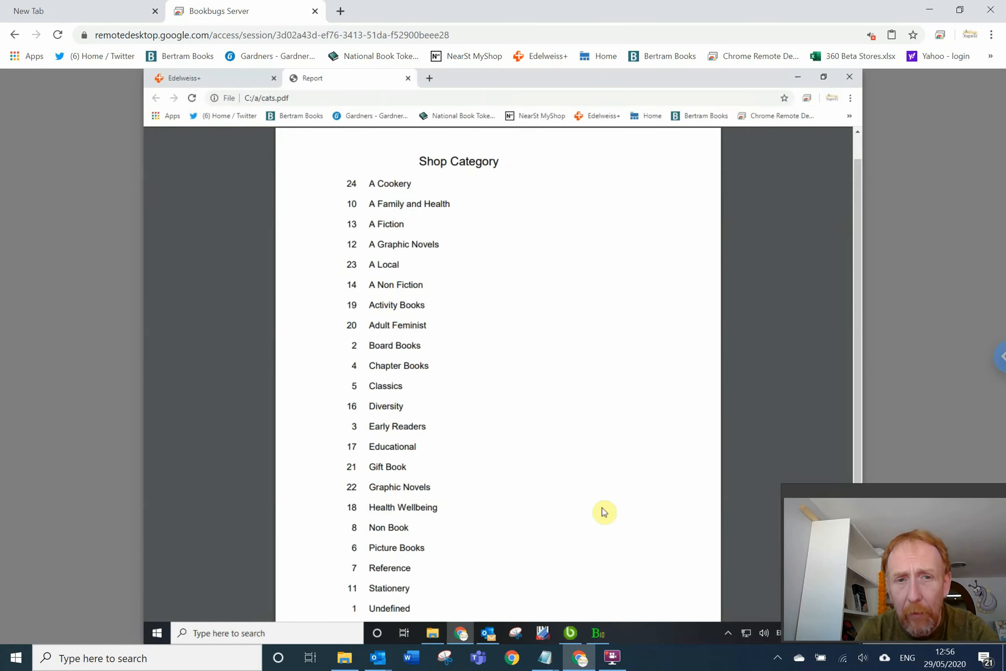
Switch to Bertline and start a manual stock order in Batch Entry Mode.
click(595, 636)
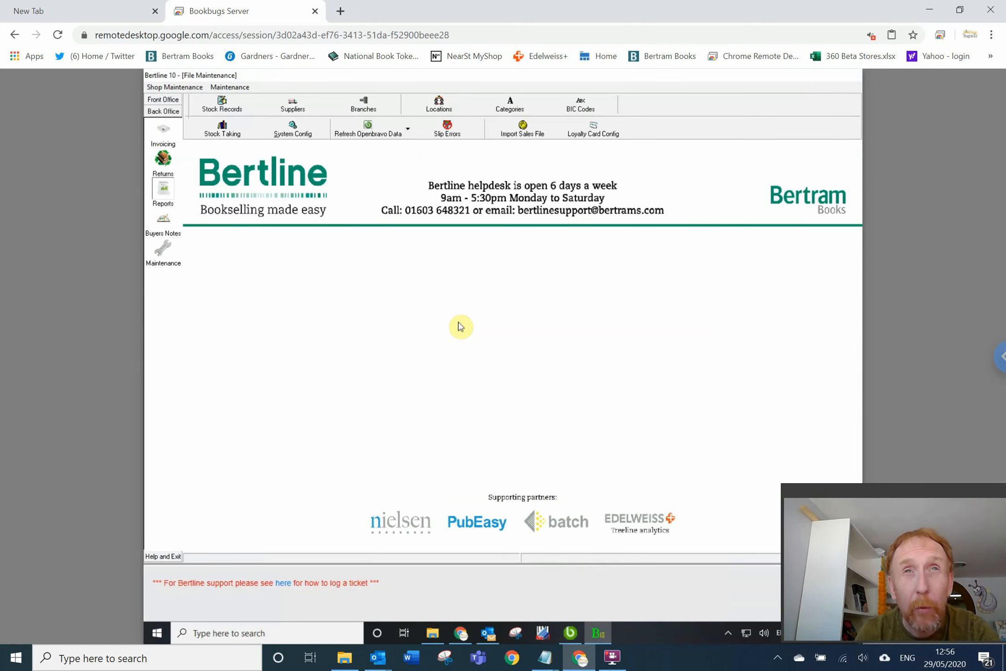
click(158, 101)
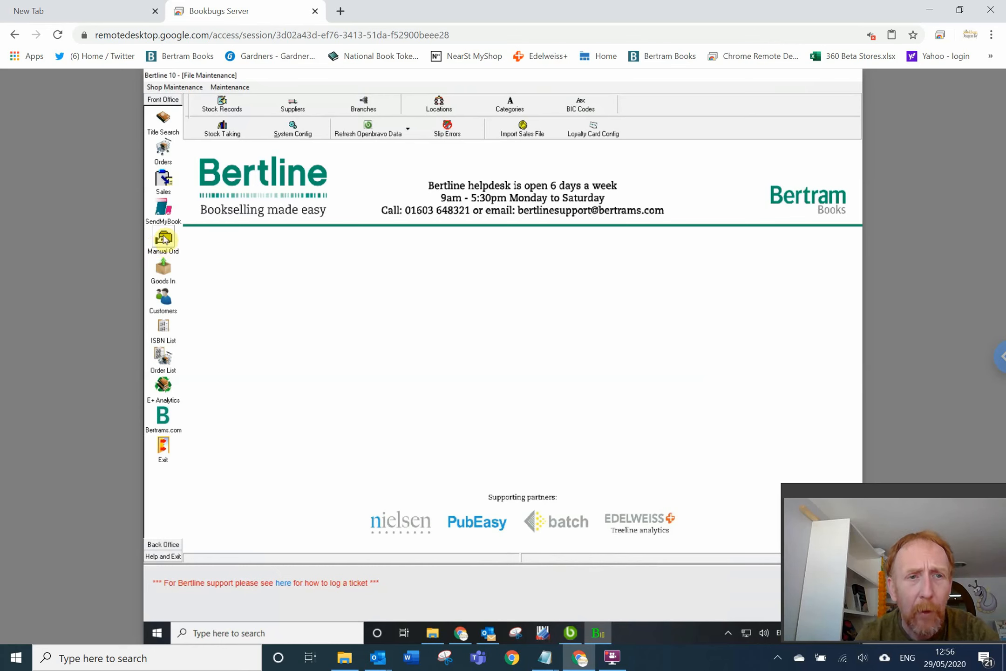
click(164, 238)
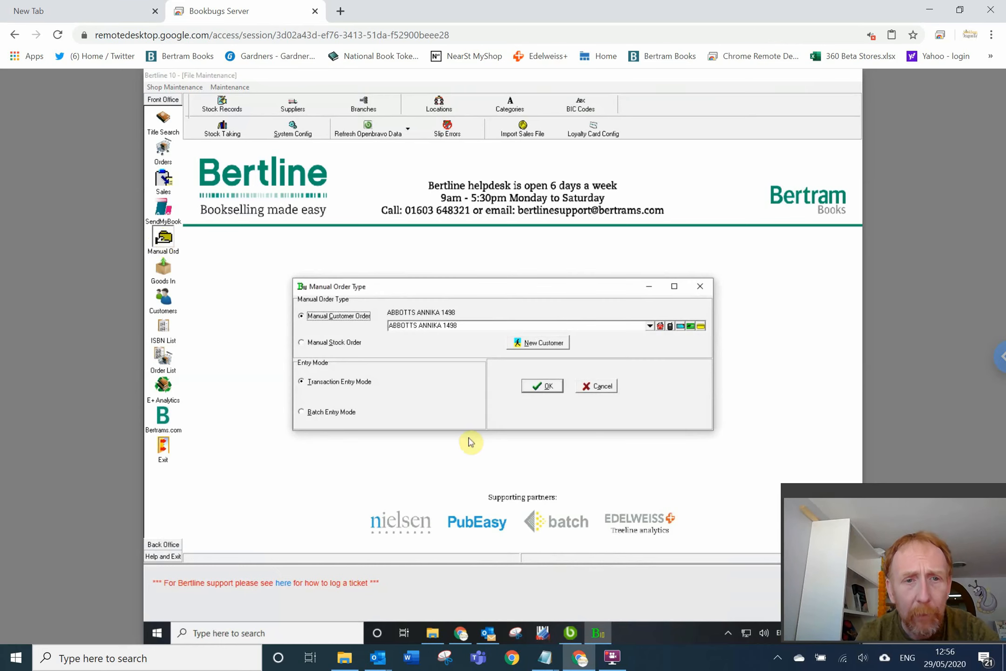
click(309, 345)
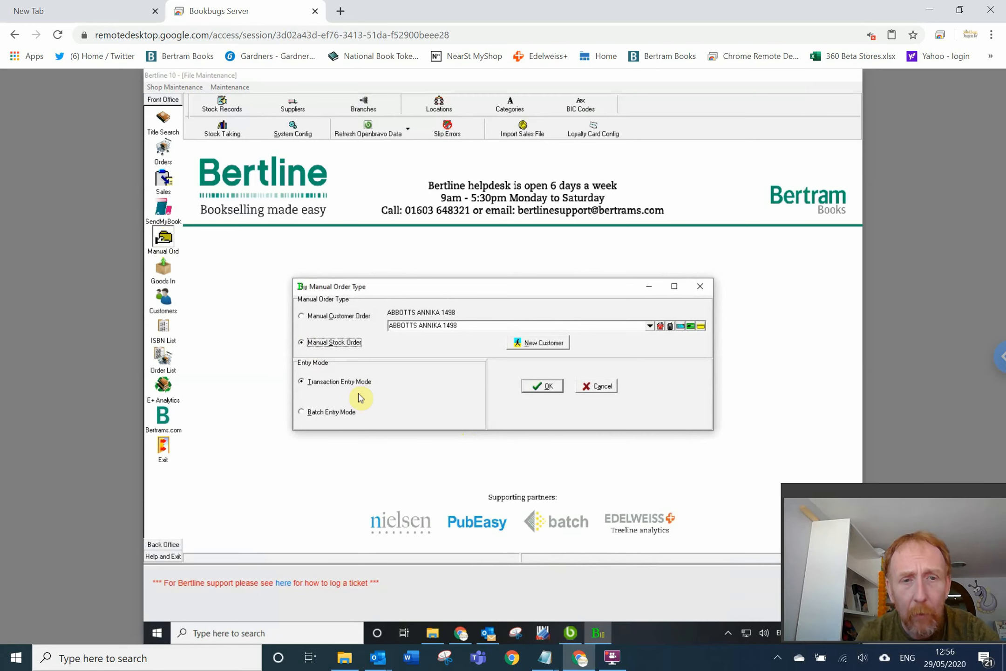
click(321, 416)
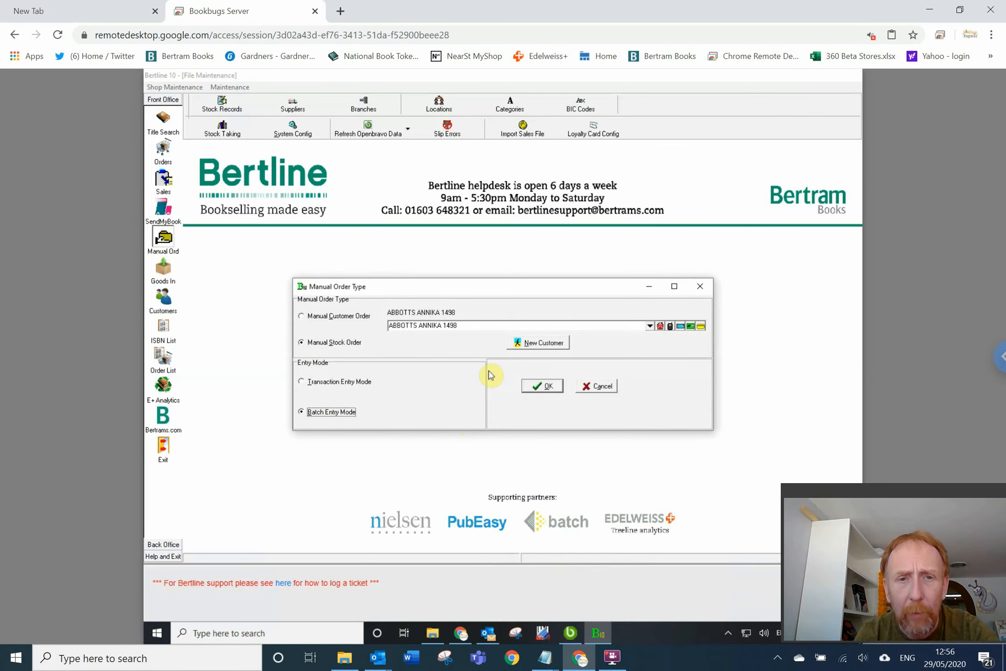
click(541, 387)
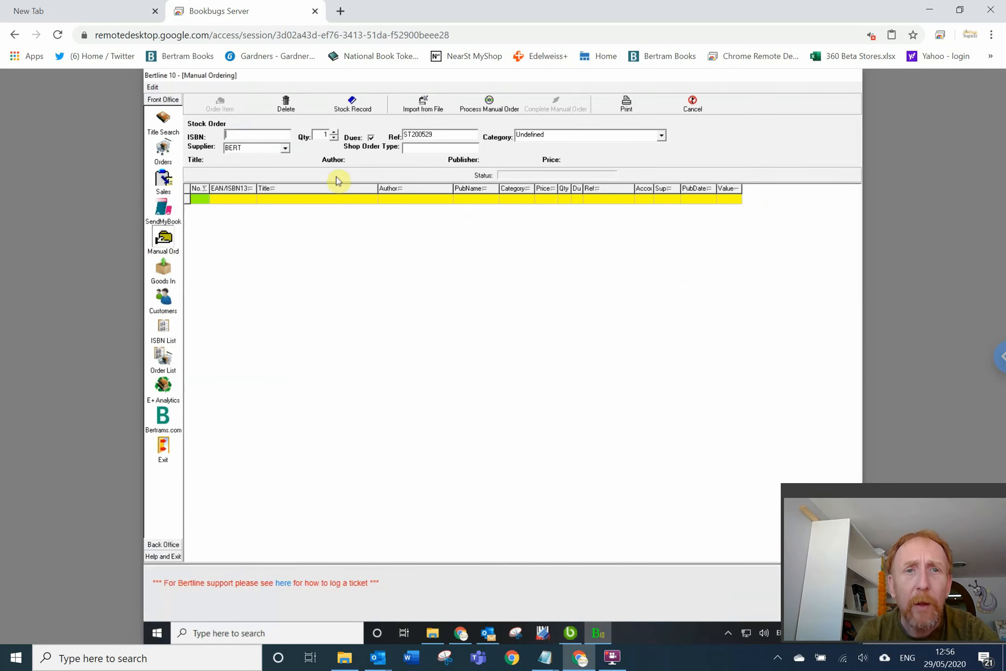
Import OrderExport-29052020 (2).csv from the folder C:\a into the manual stock order.
click(427, 104)
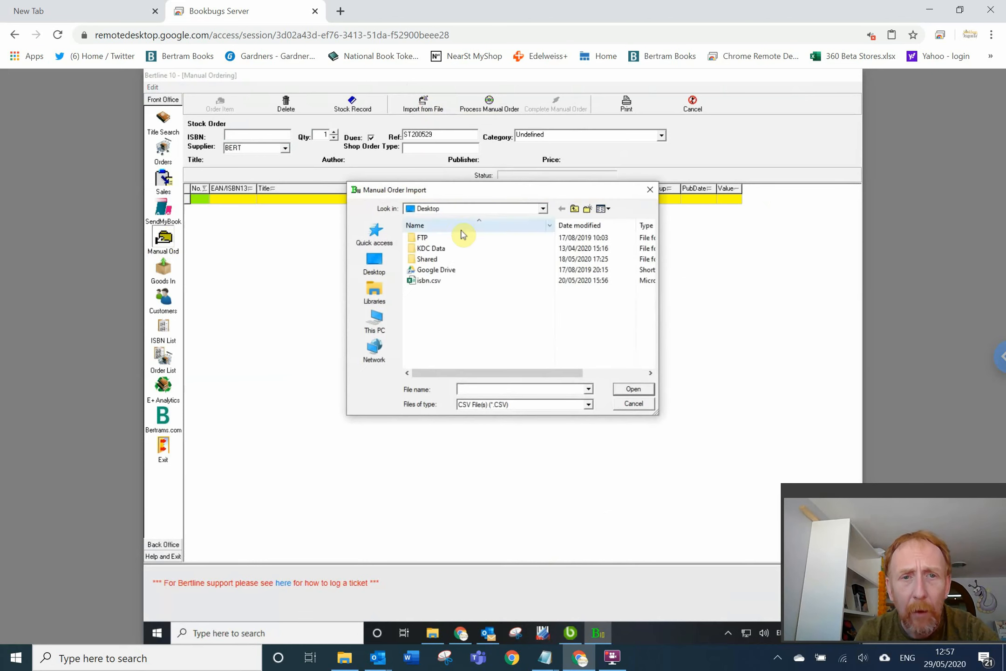
click(376, 326)
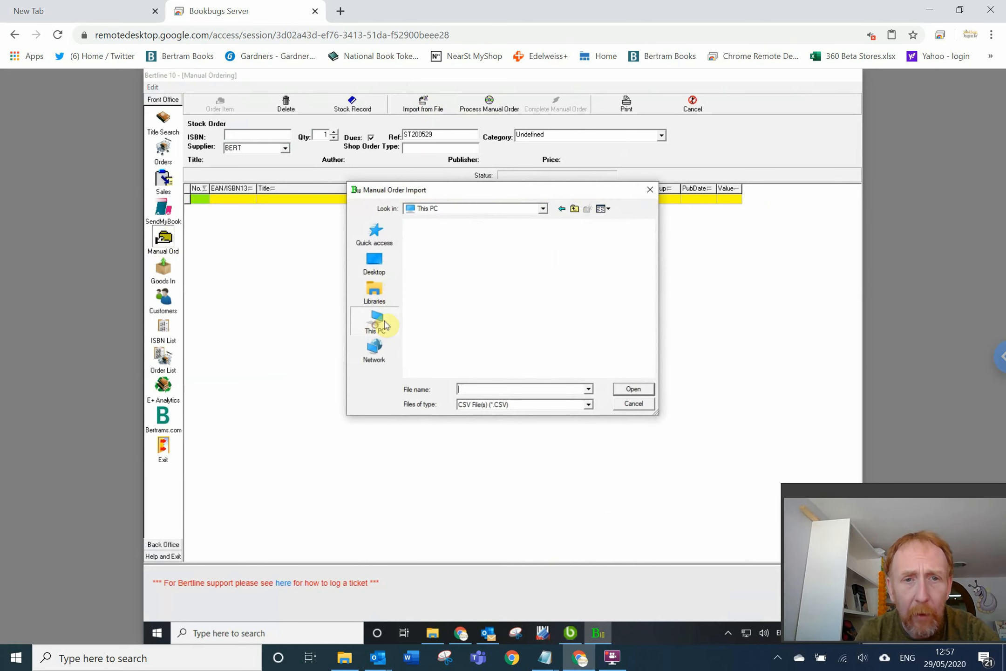
scroll(468, 317, down, 3)
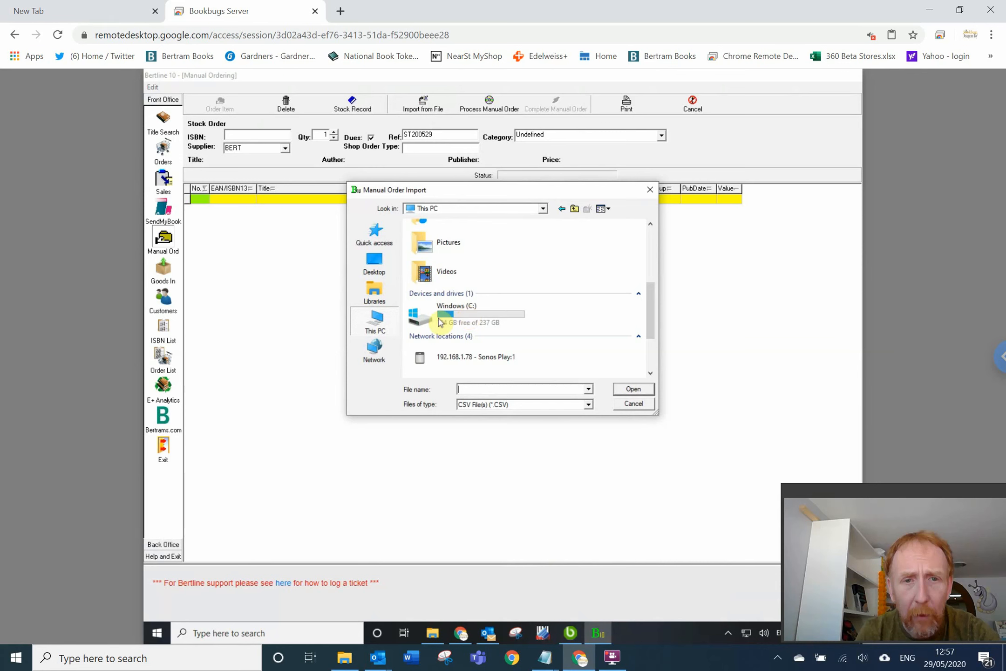
double_click(462, 316)
double_click(412, 235)
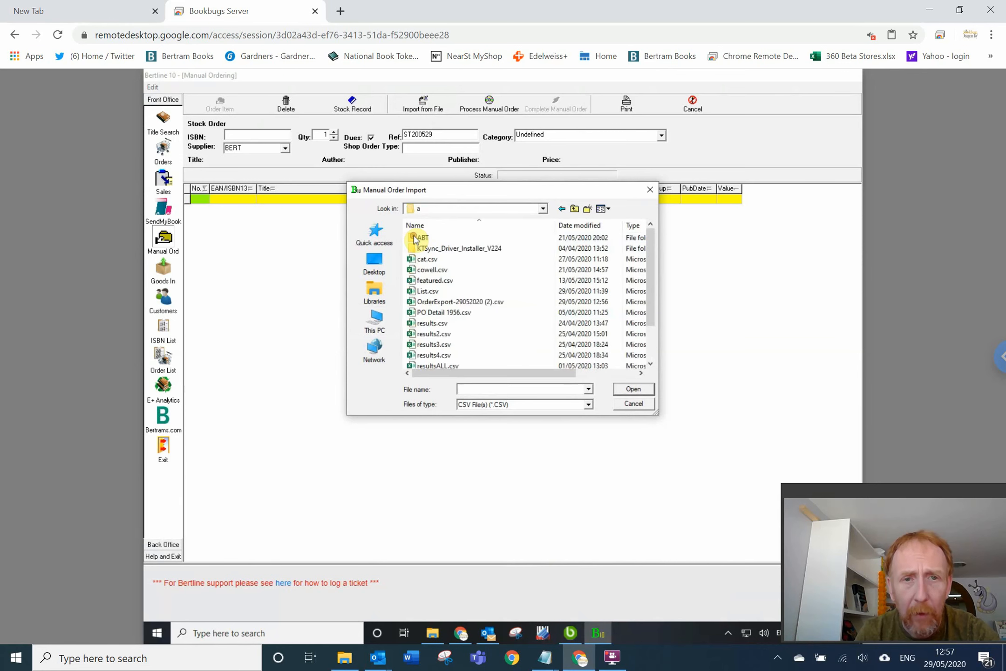
click(473, 302)
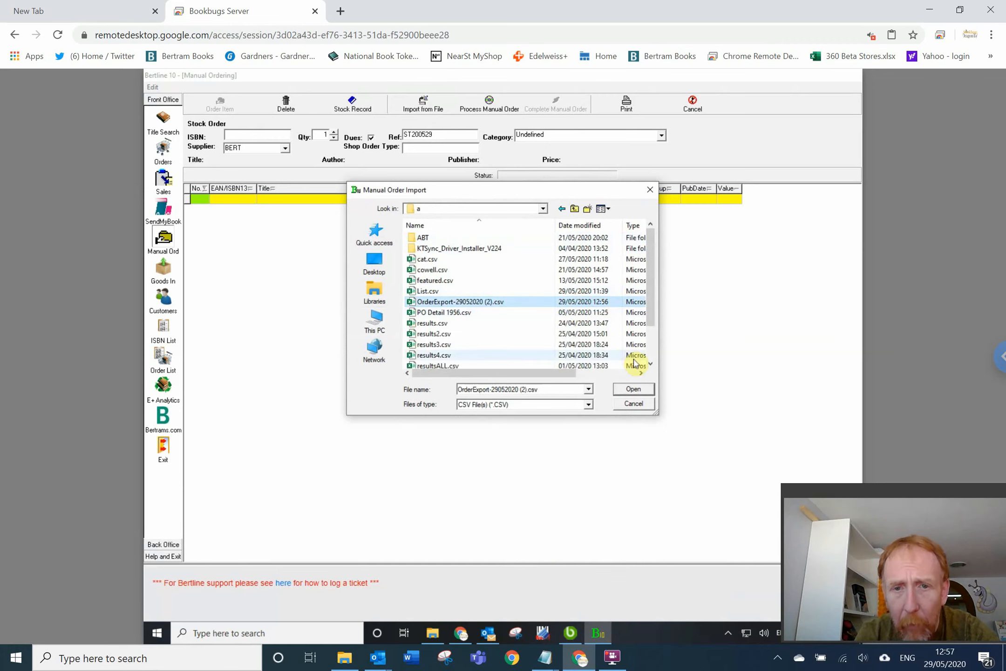
click(634, 389)
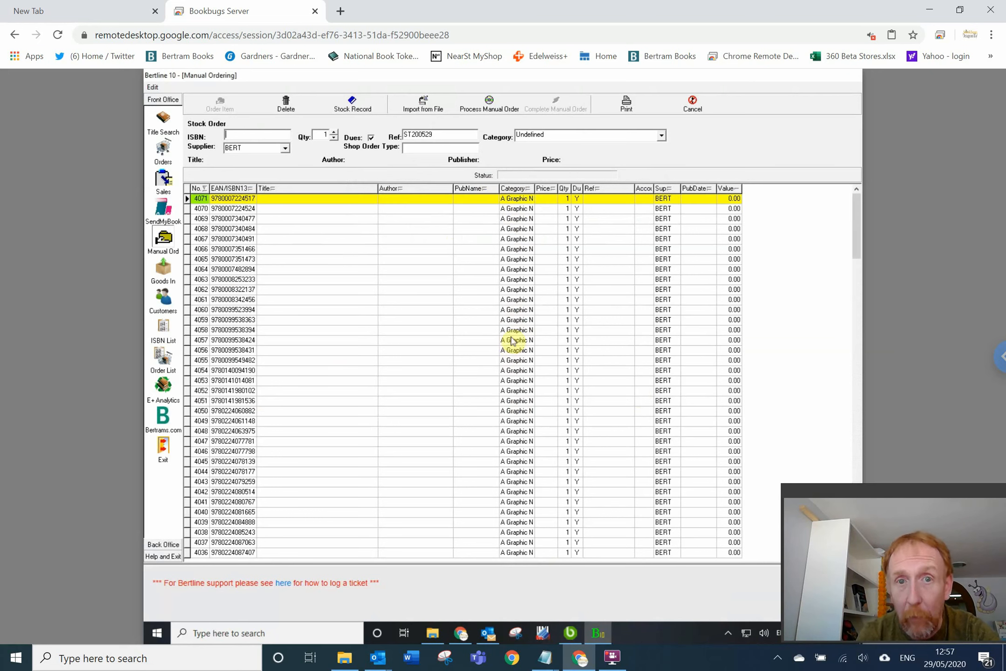
Process the imported manual order to fill in its title details, and select the Handmaid's Tale line.
click(484, 110)
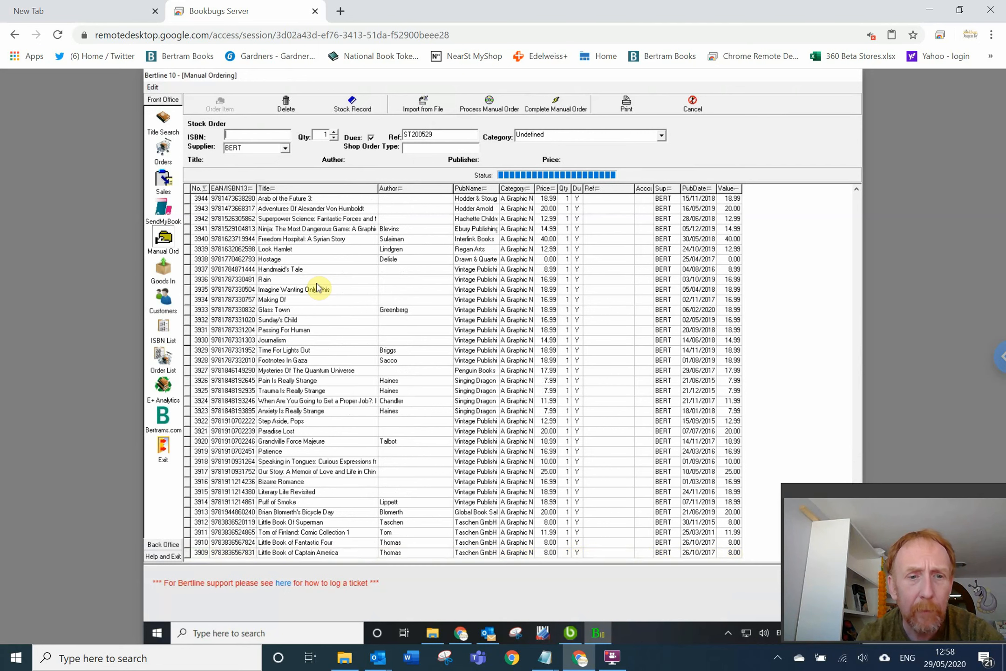
click(310, 270)
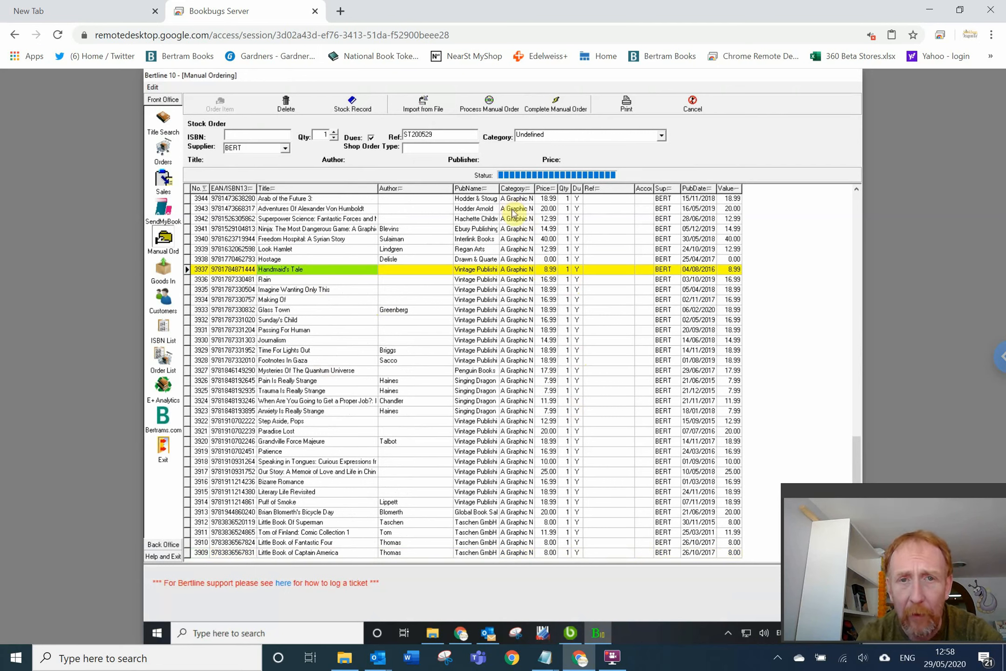
Complete the manual order as a new order for supplier BERT and open the list of orders awaiting despatch.
click(556, 106)
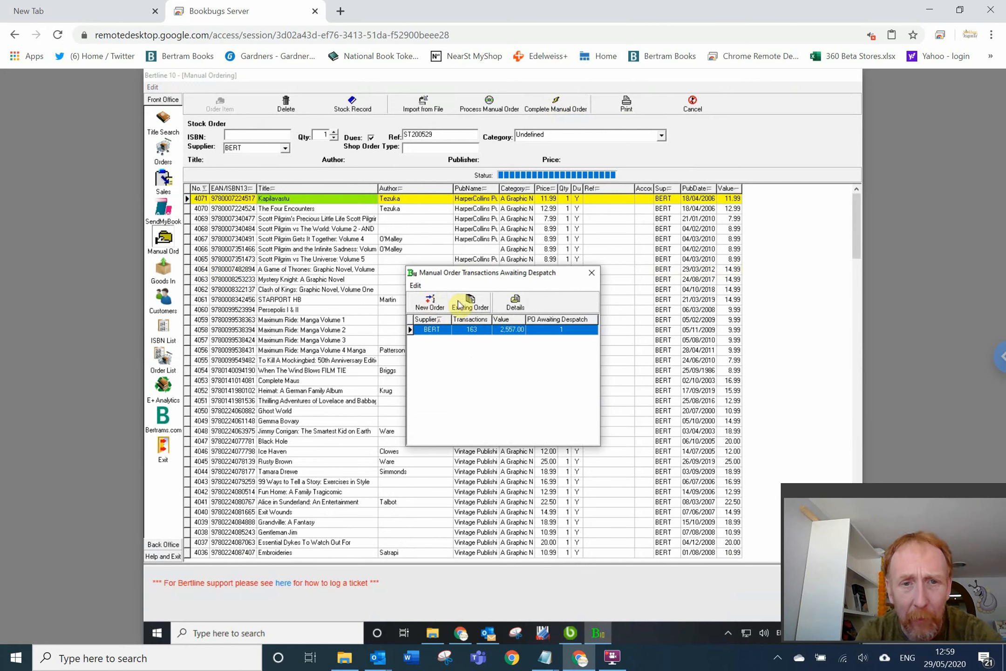
click(441, 309)
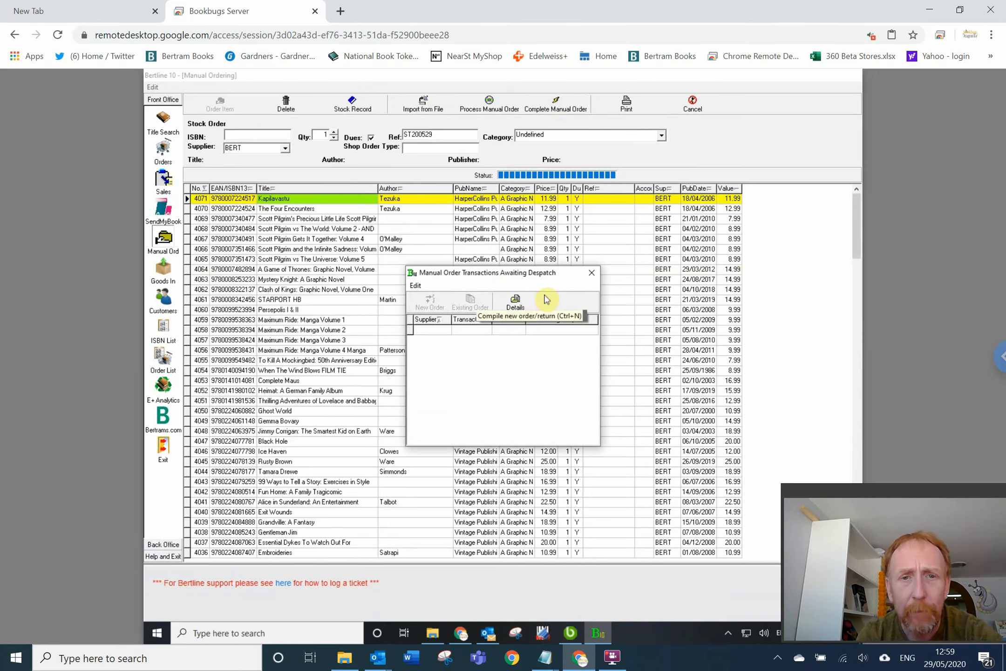
click(591, 274)
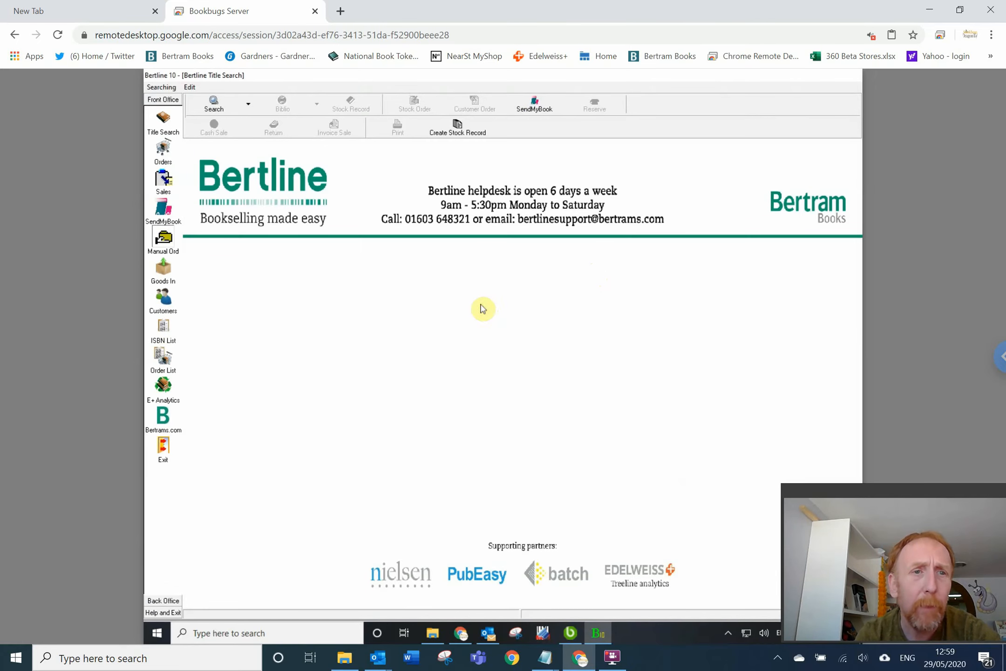
click(174, 162)
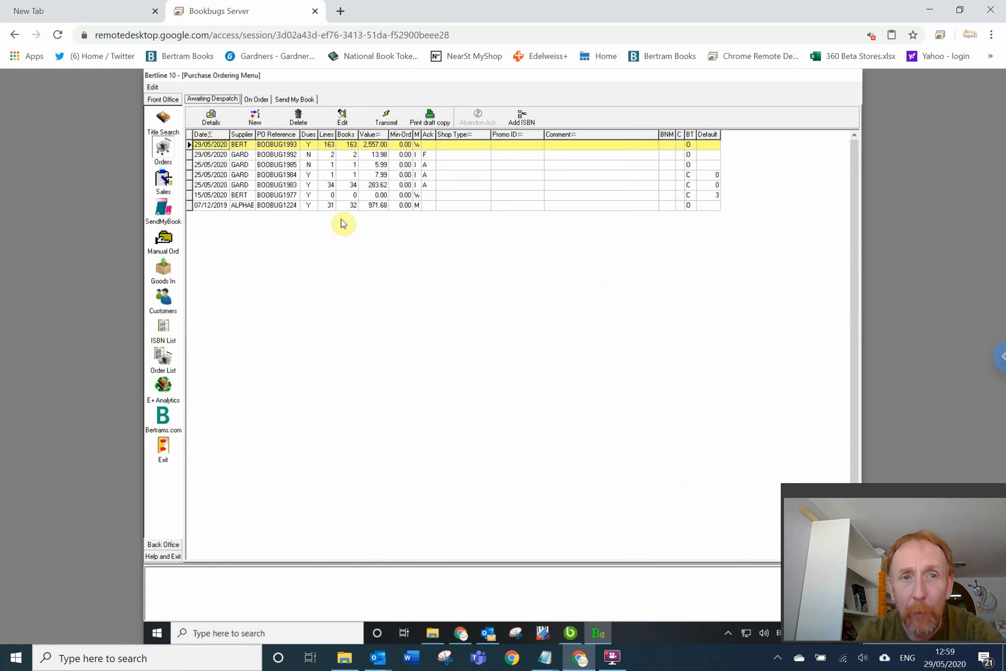
Inspect the lines of the new BERT order awaiting despatch and the stock record for Step Aside, Pops.
click(330, 147)
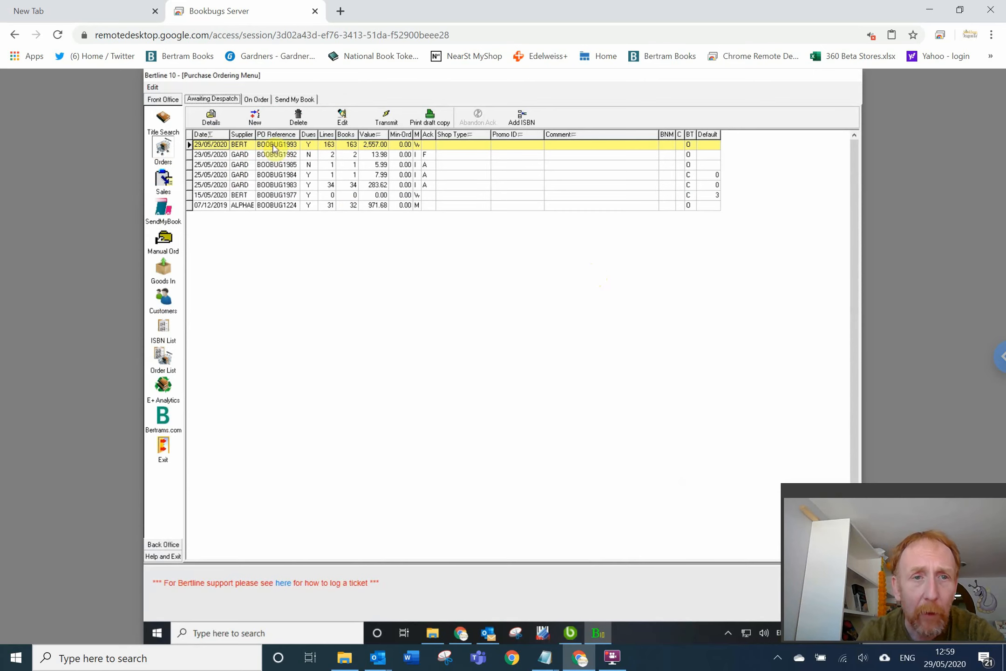
click(210, 118)
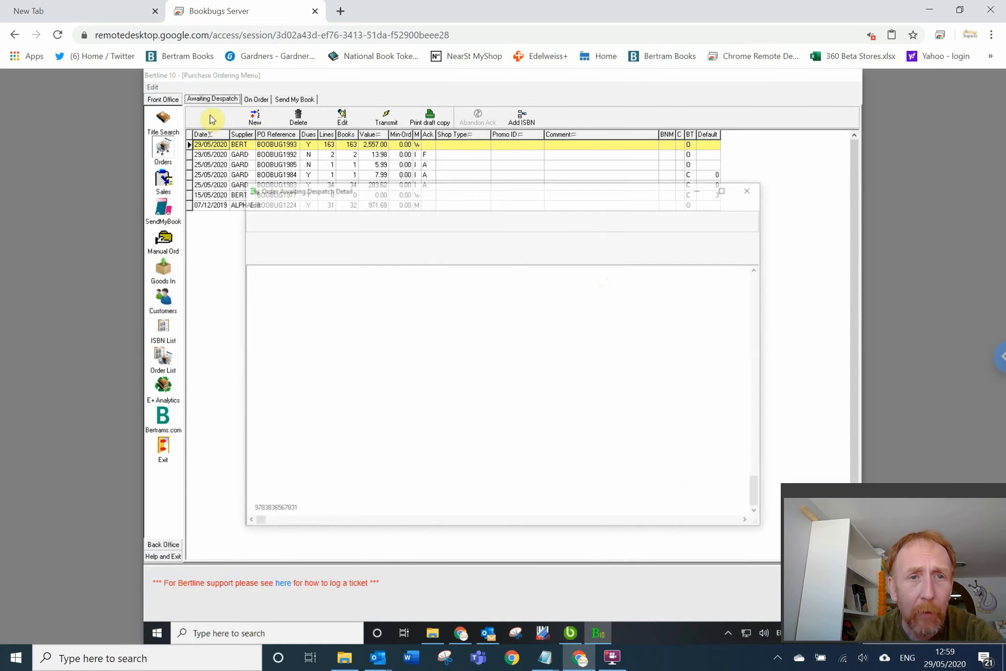
click(346, 380)
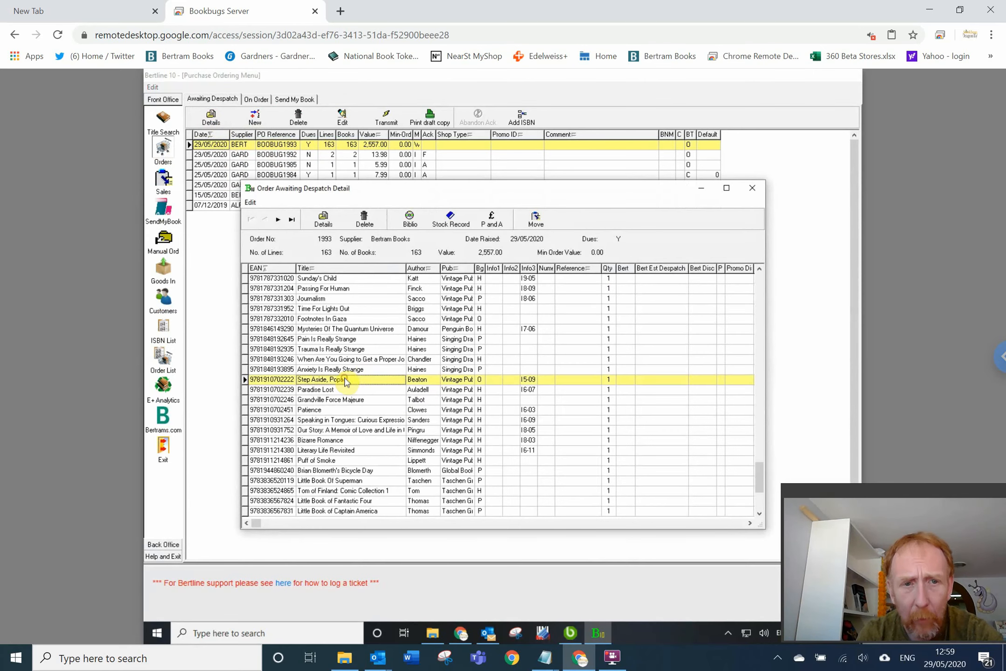
click(456, 225)
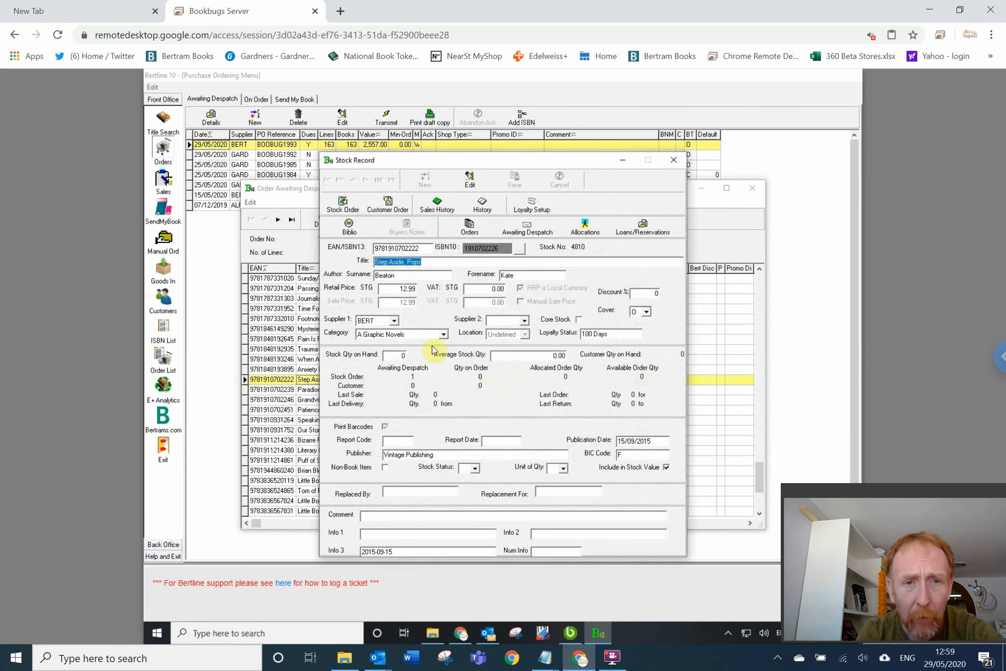
click(674, 160)
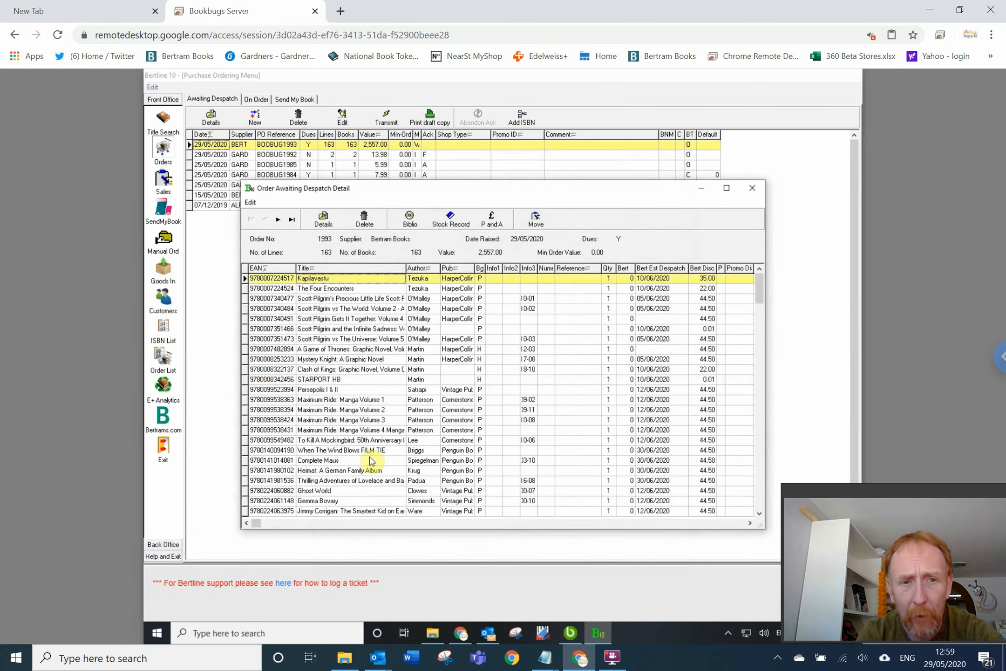
click(754, 190)
Delete the new BERT order dated 29/05/2020 from the orders awaiting despatch.
click(298, 116)
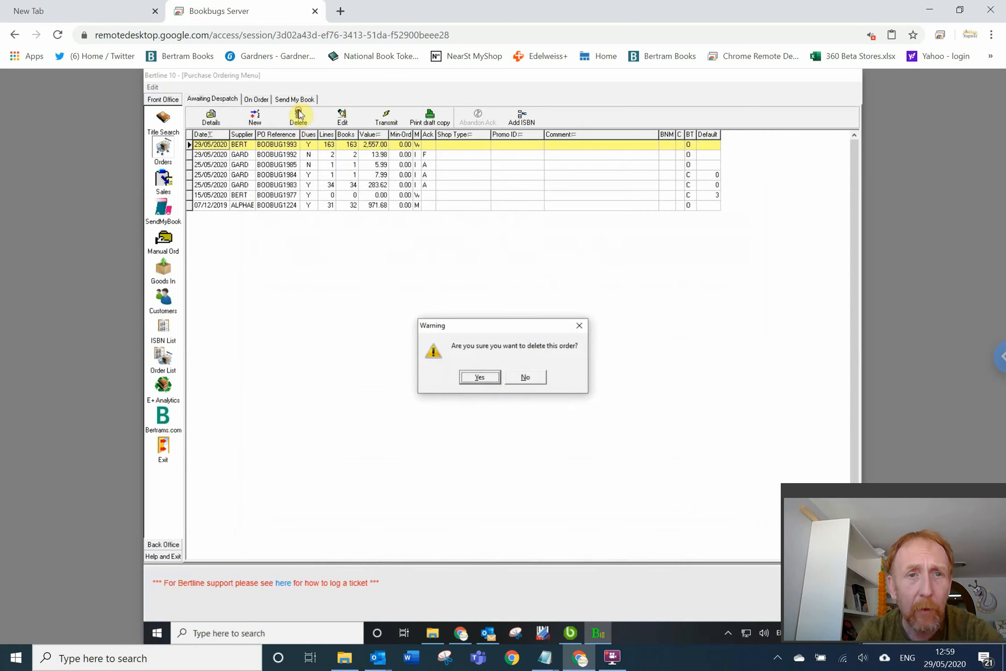
click(480, 378)
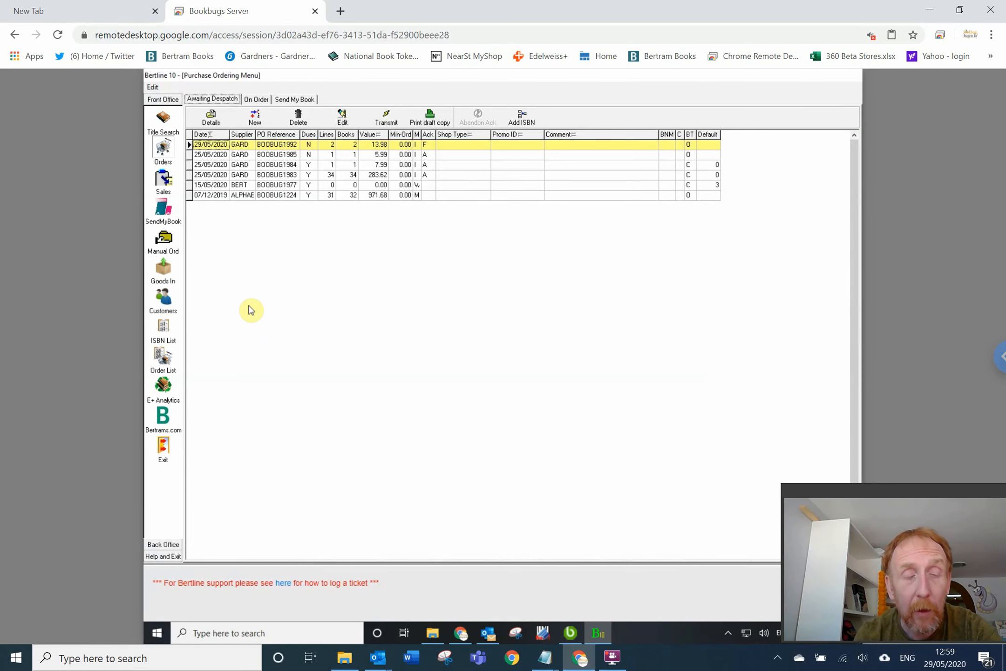
Examine the categories of the titles in the Cookery ISBN list in an enlarged view.
click(161, 331)
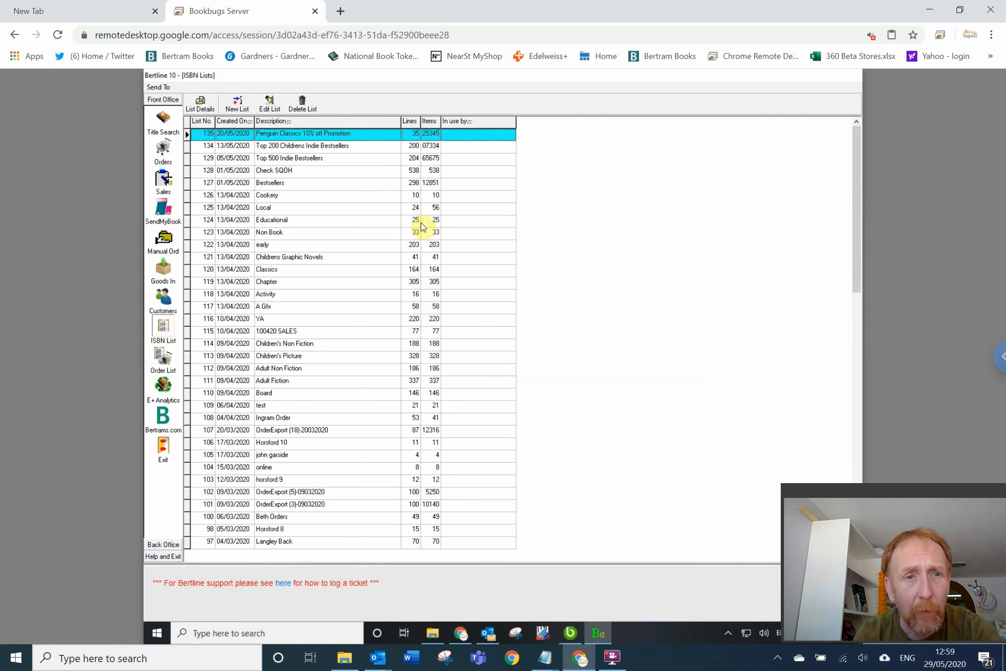
click(301, 200)
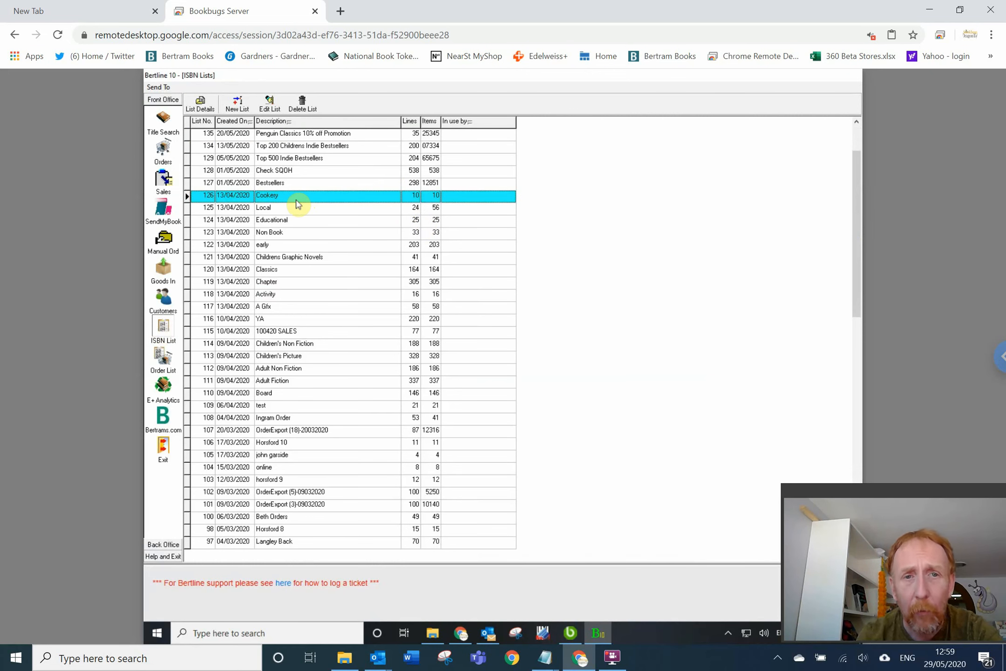
click(199, 105)
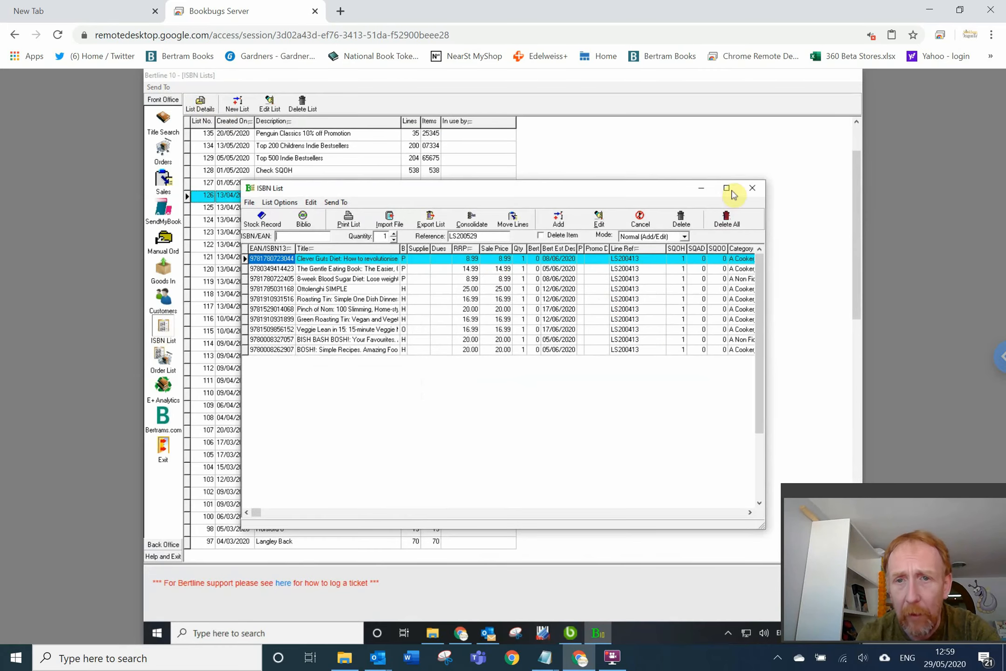
click(728, 189)
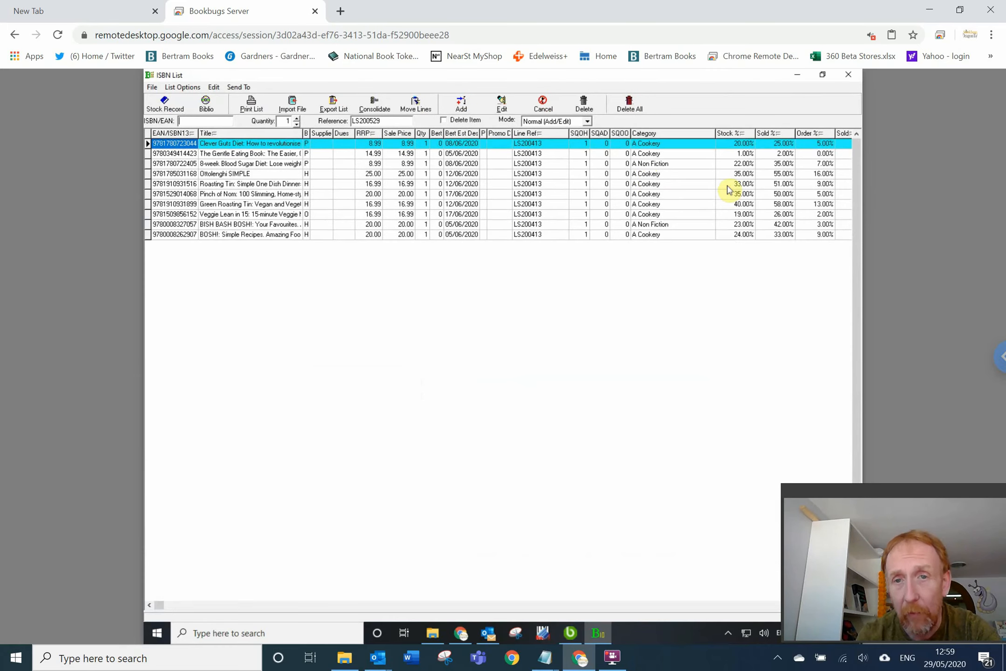
click(640, 167)
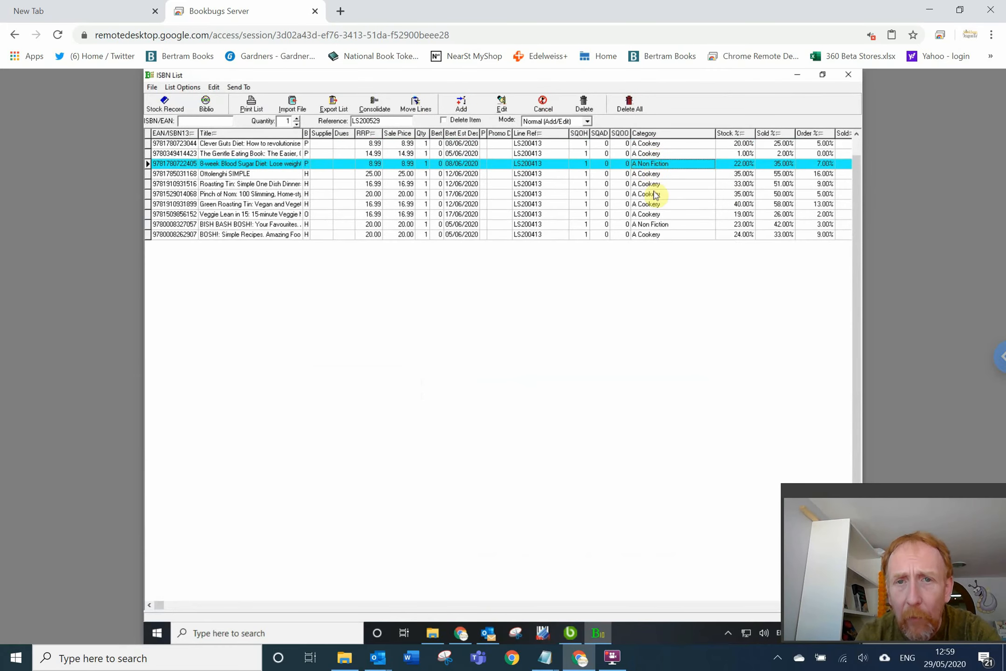
click(651, 224)
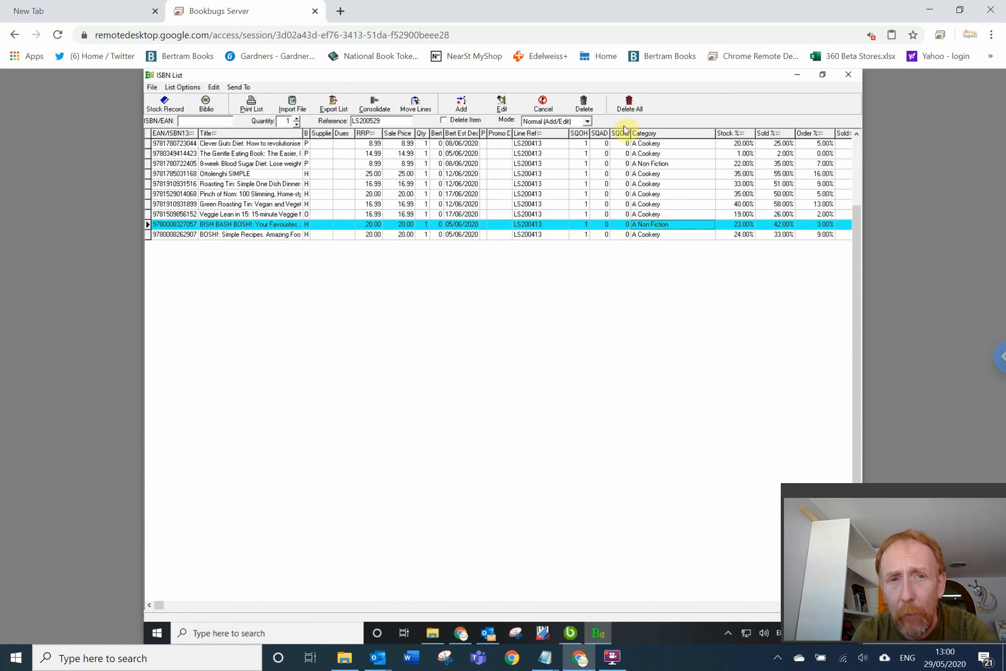
click(336, 194)
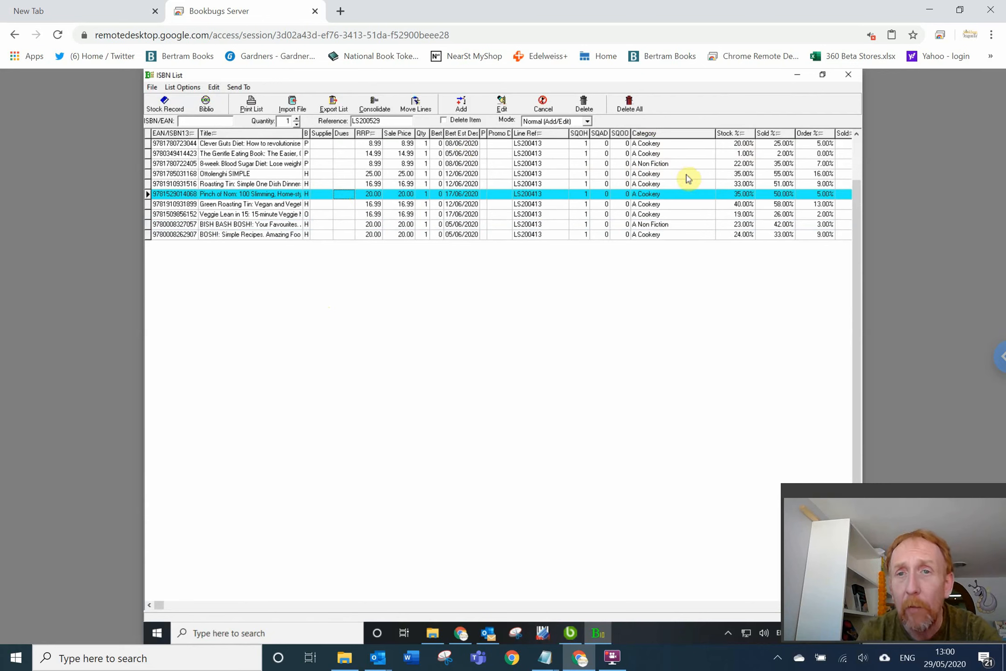
click(850, 77)
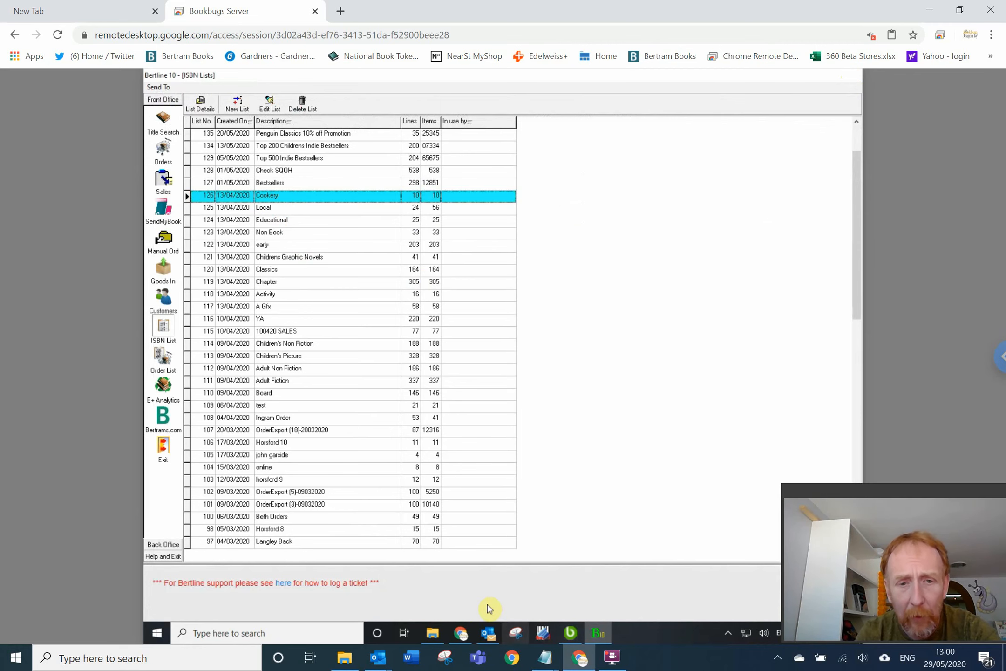
Check the A Cookery code in the shop category report cats.pdf, and change the Cookery ISBN list's description to 24.
click(461, 633)
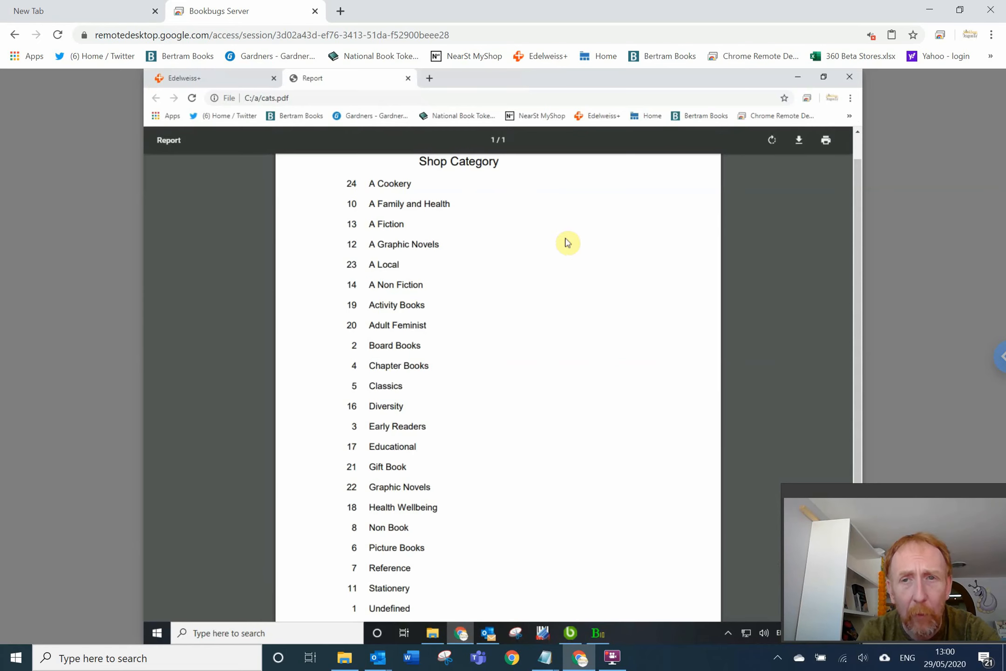
click(598, 633)
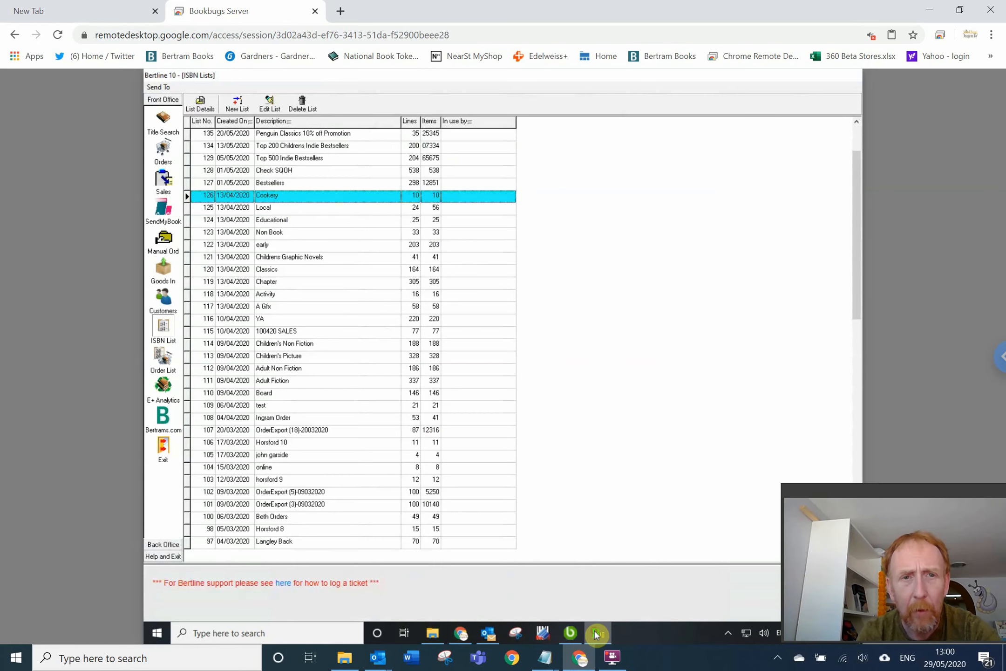
click(287, 196)
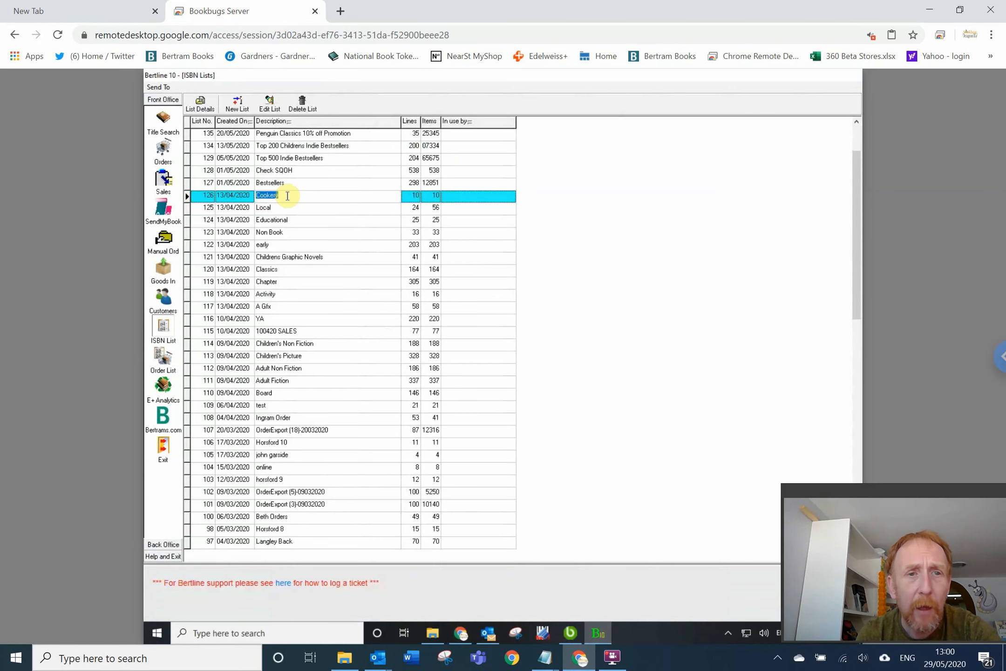
text(24)
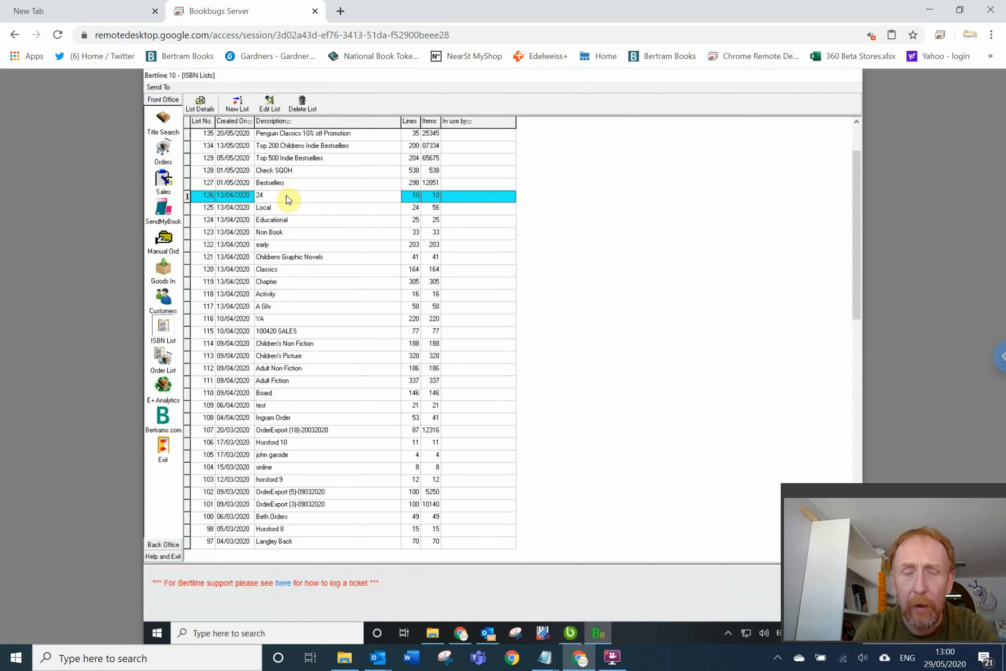
key(Return)
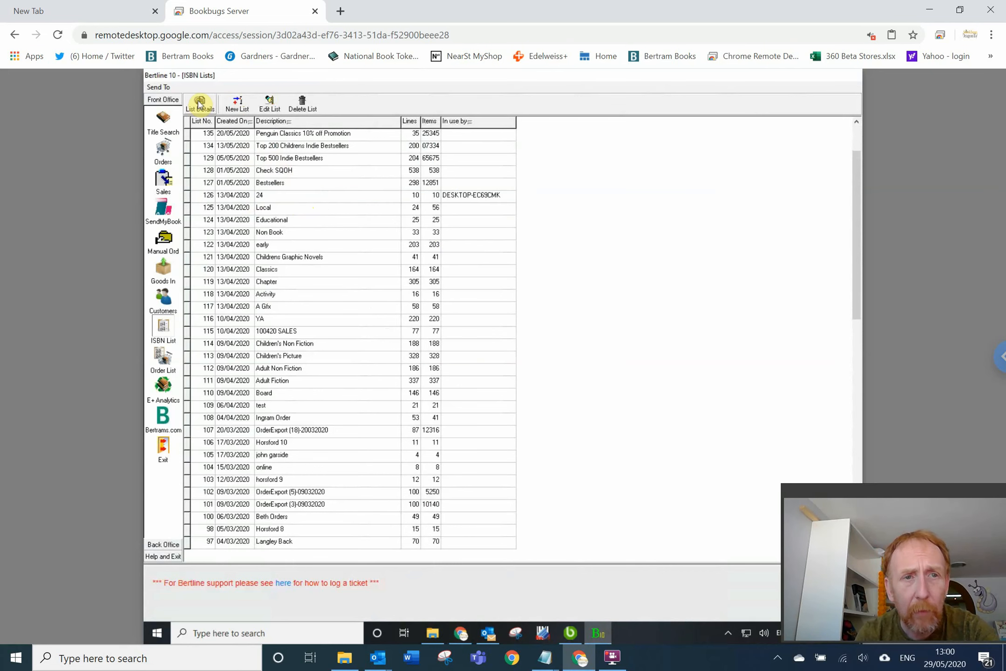
Generate a print preview of ISBN list 24 in the format 1 Manual order cat change.rtm.
click(199, 103)
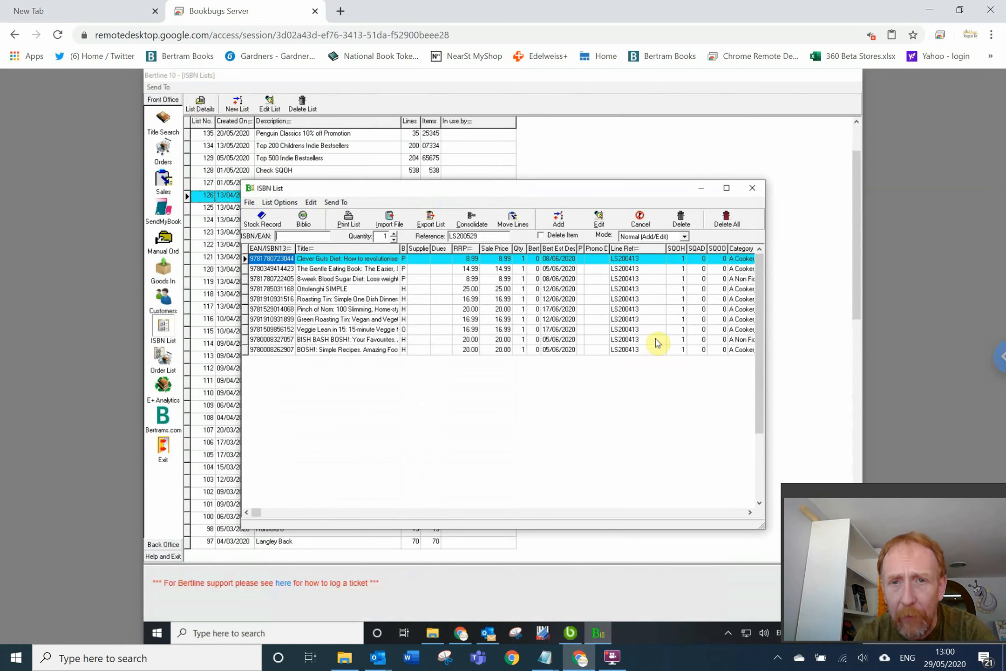
click(346, 216)
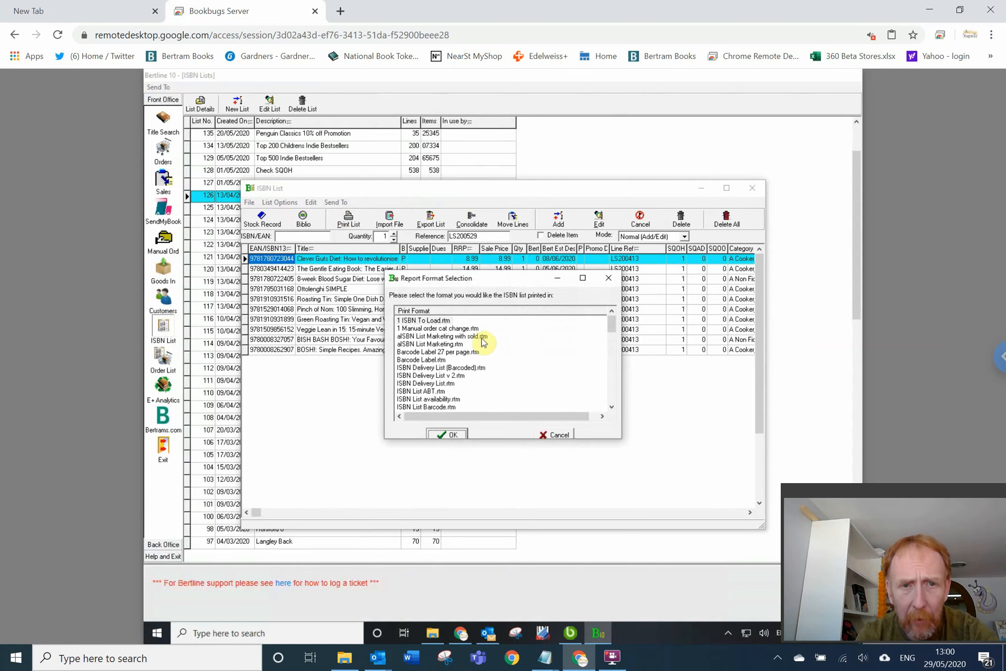
click(427, 330)
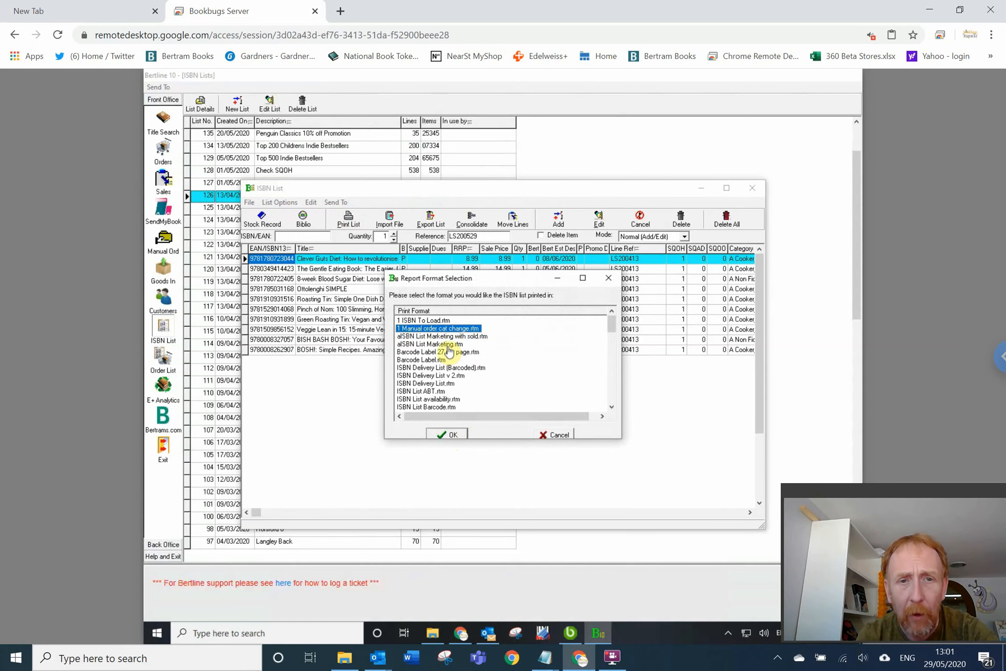
click(440, 434)
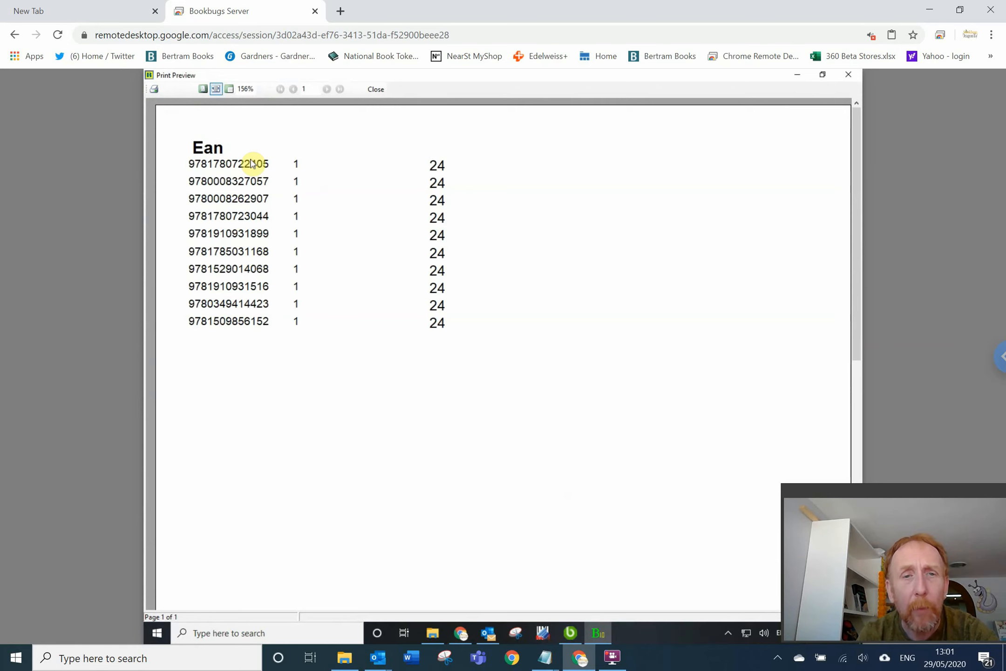
Print the previewed list to the text file C:\a\List.csv, replace the existing file and close the list.
click(154, 90)
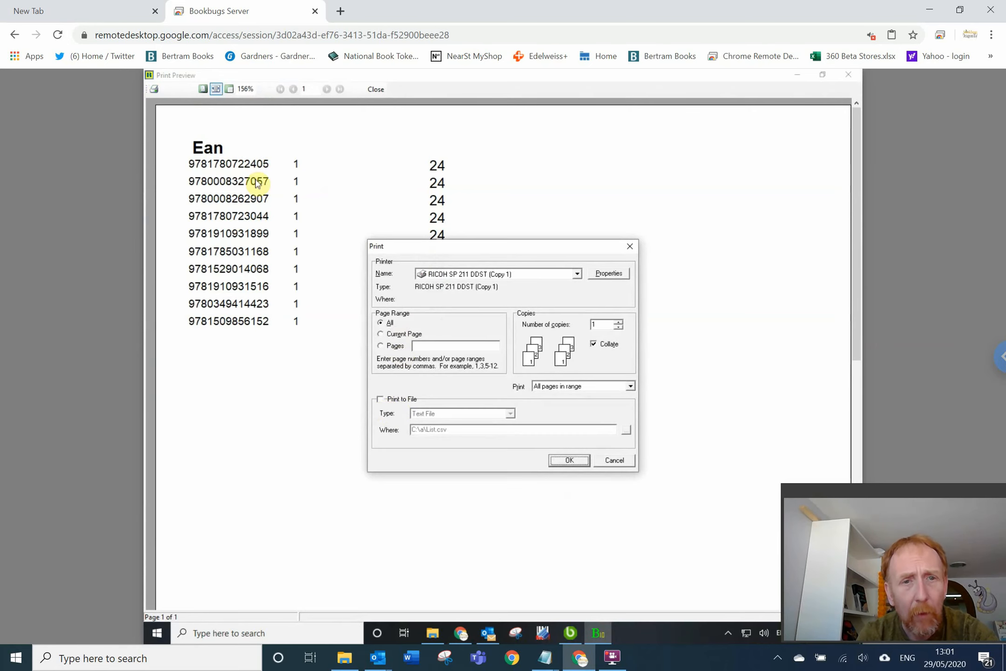
click(380, 400)
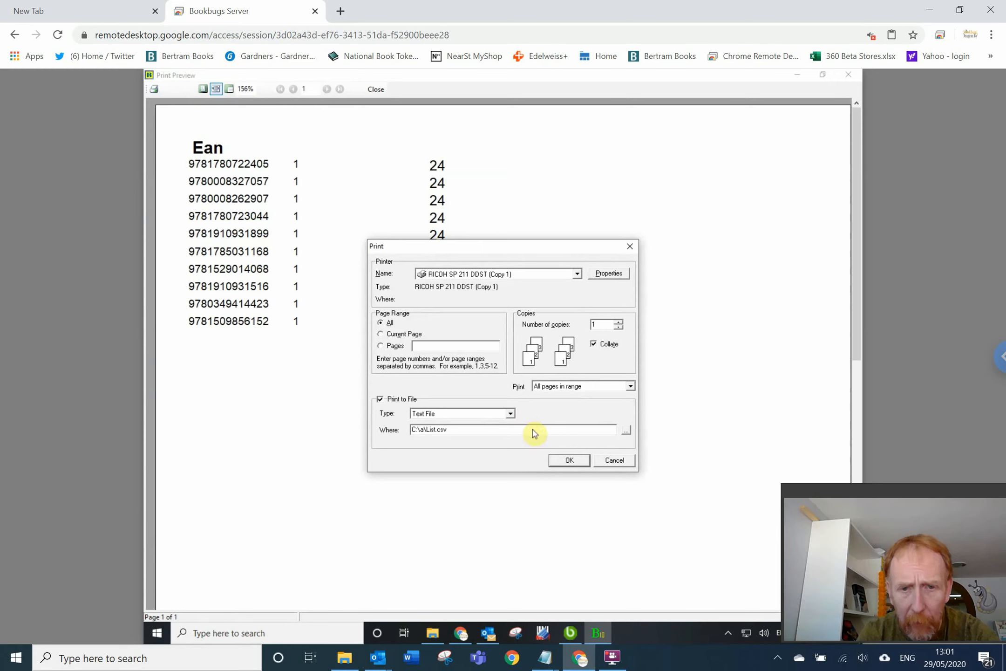
click(567, 461)
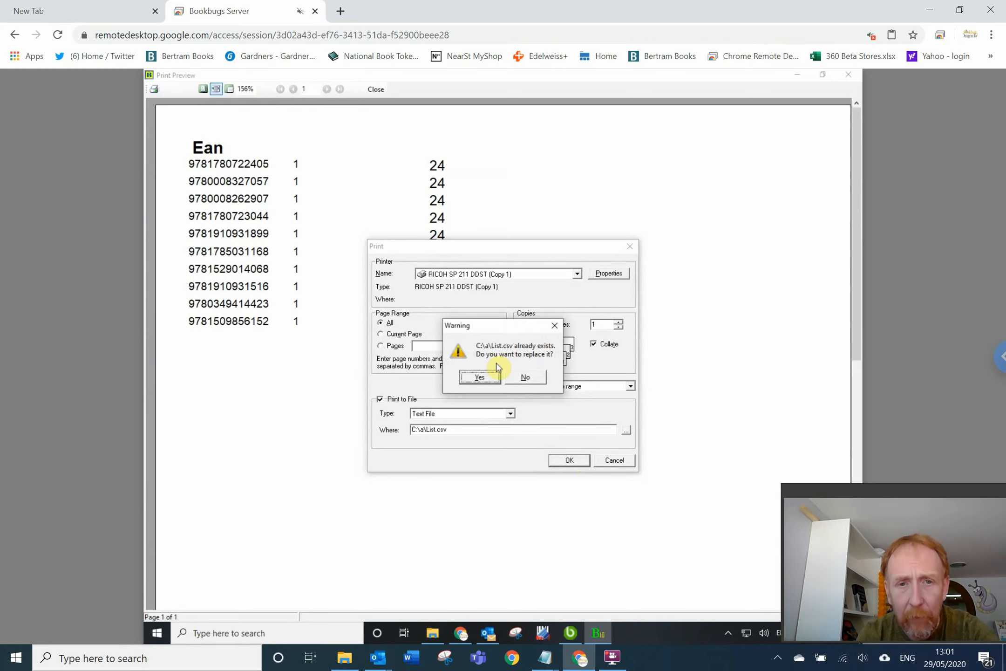
click(479, 378)
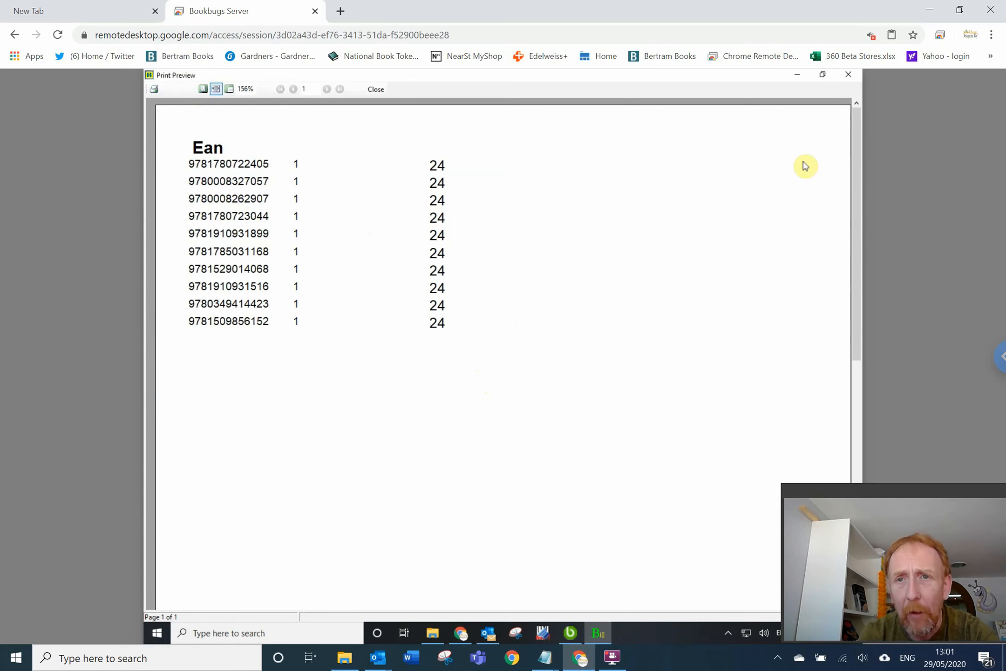
click(852, 76)
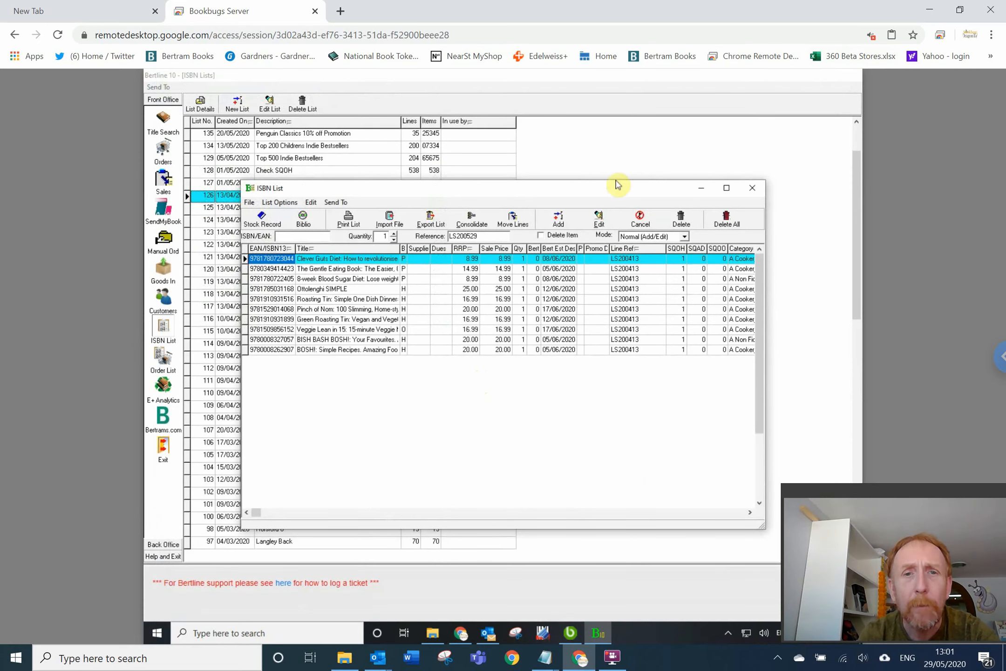
click(752, 188)
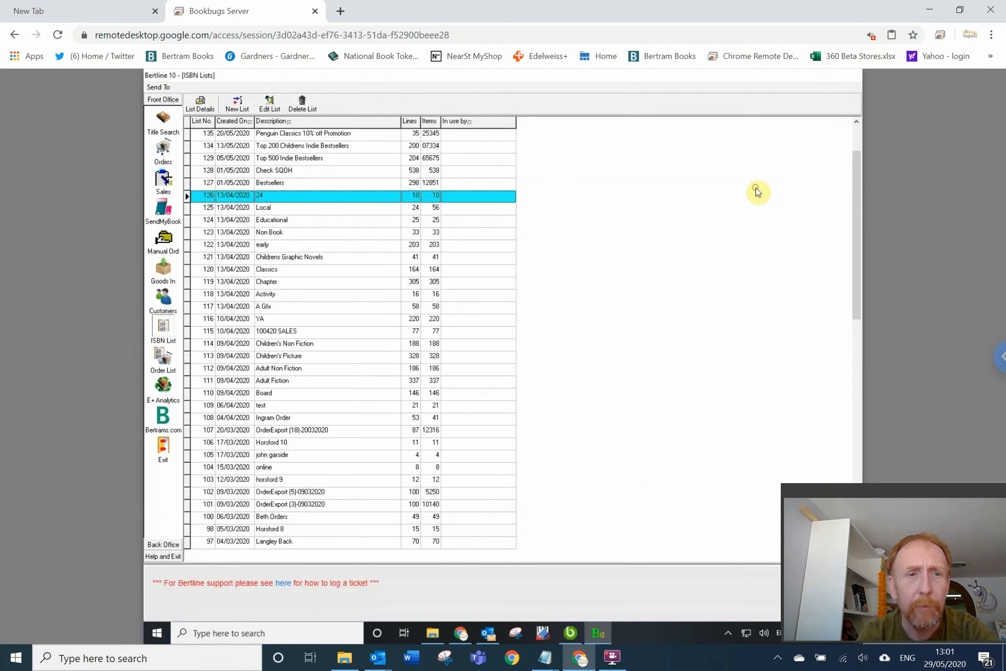
Start a manual stock order in Batch Entry Mode.
click(160, 239)
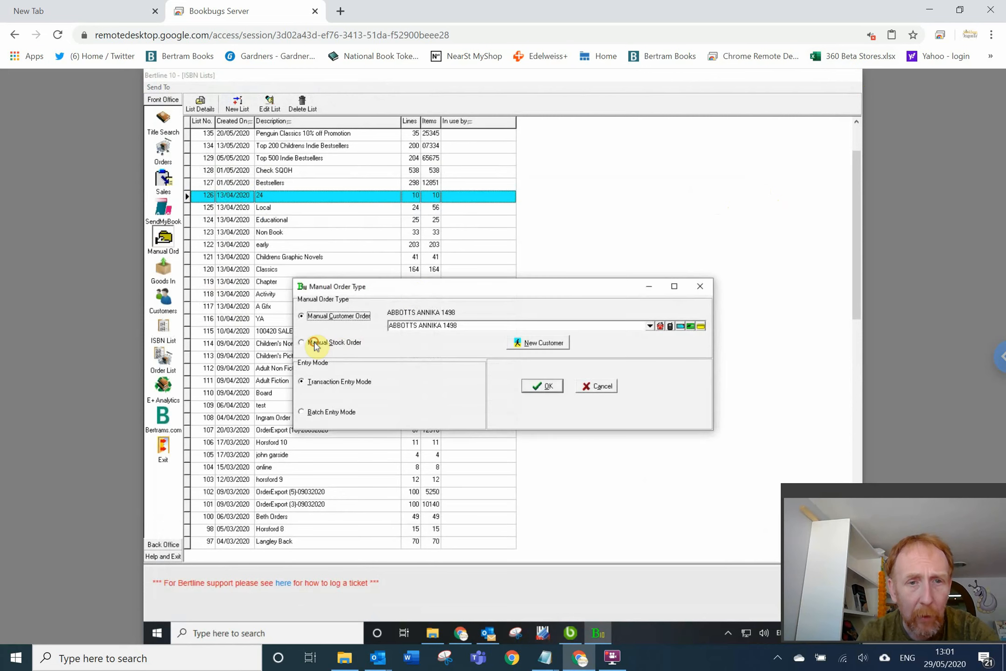
click(315, 344)
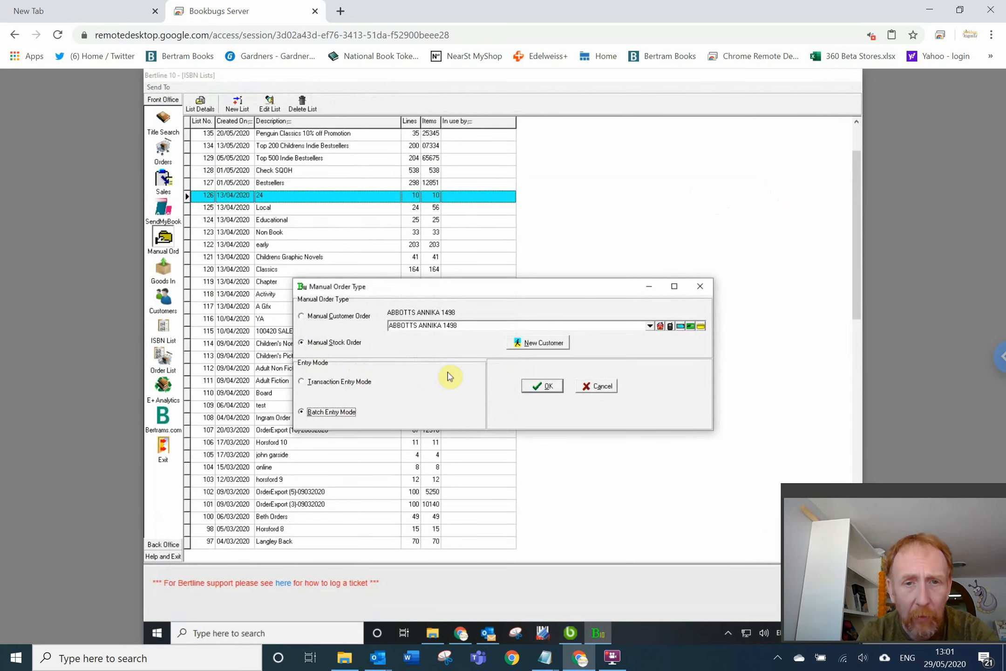
click(548, 386)
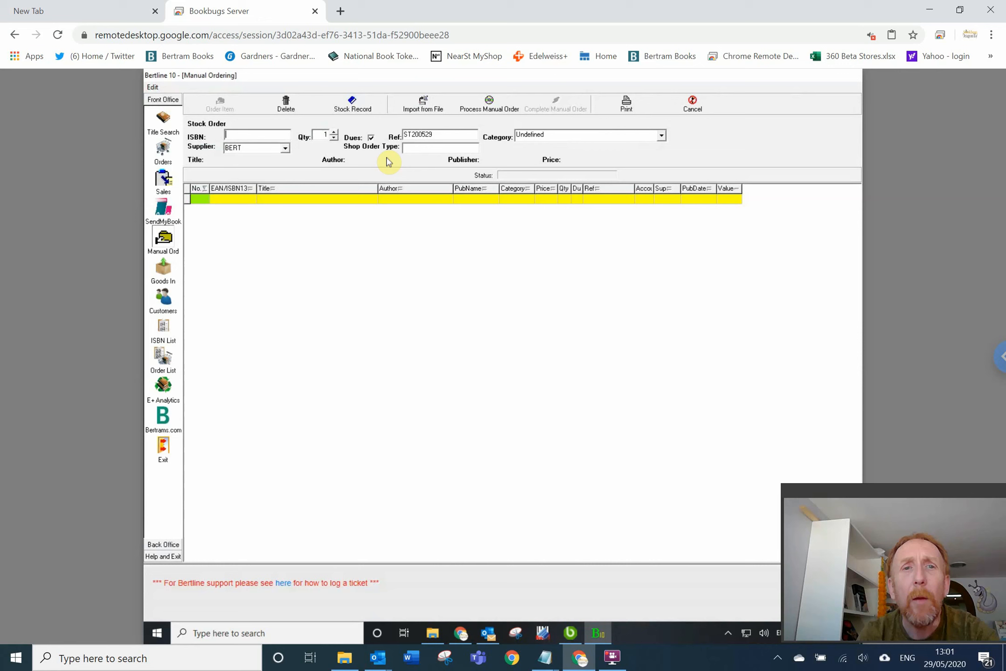
Import the file List.csv from the folder C:\a into the manual stock order.
click(422, 104)
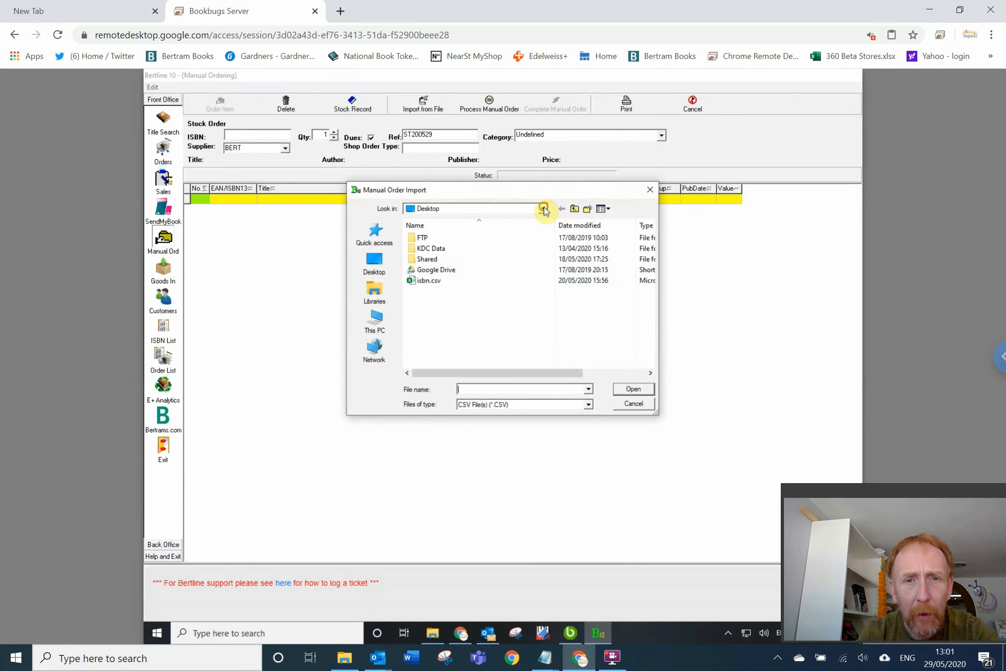
click(543, 208)
click(444, 382)
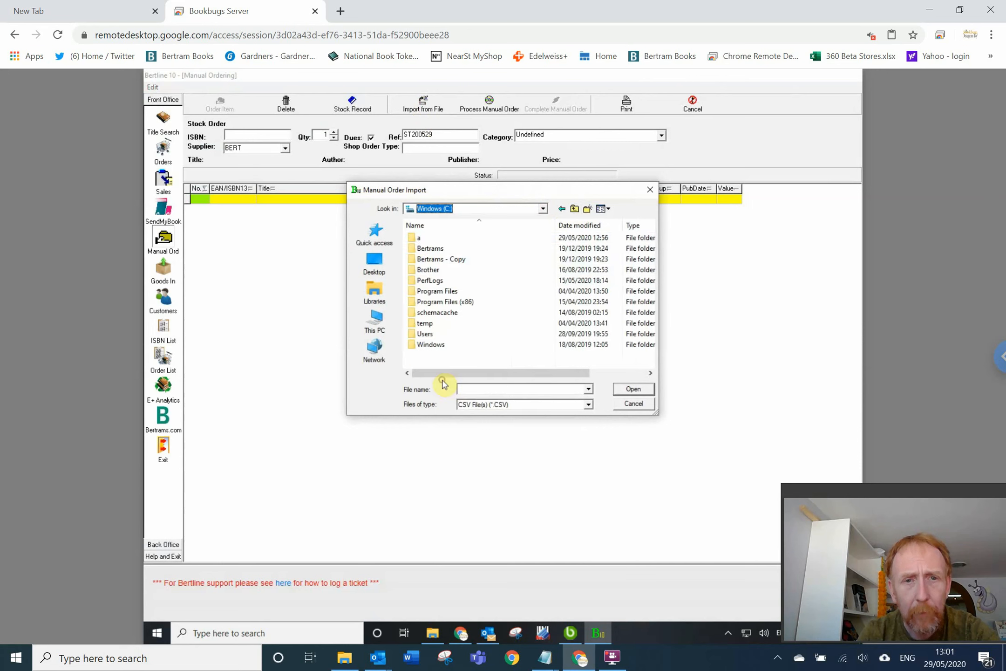
double_click(417, 239)
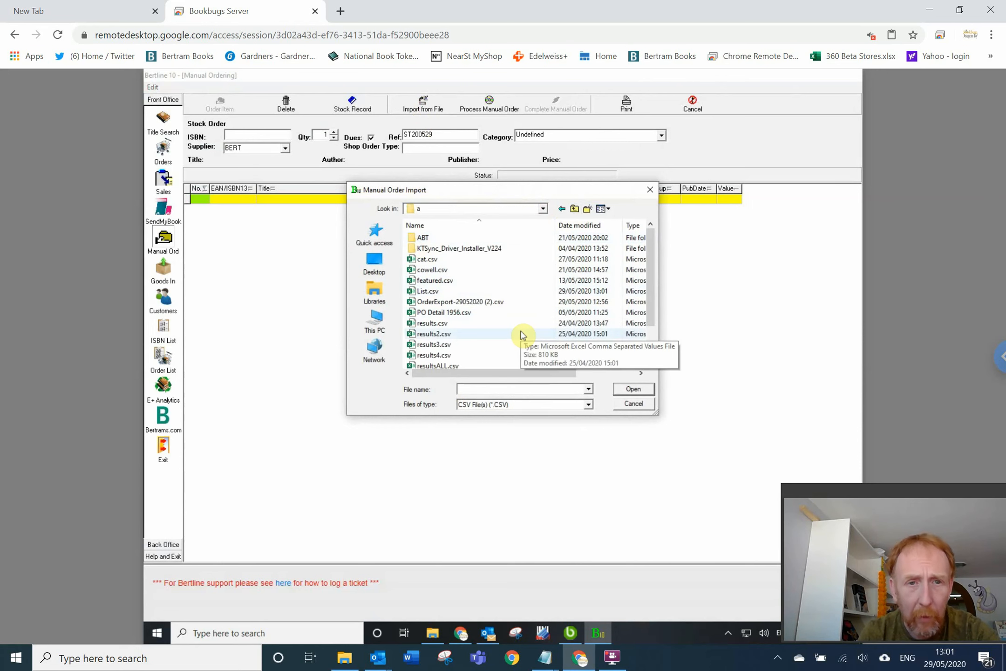
click(426, 291)
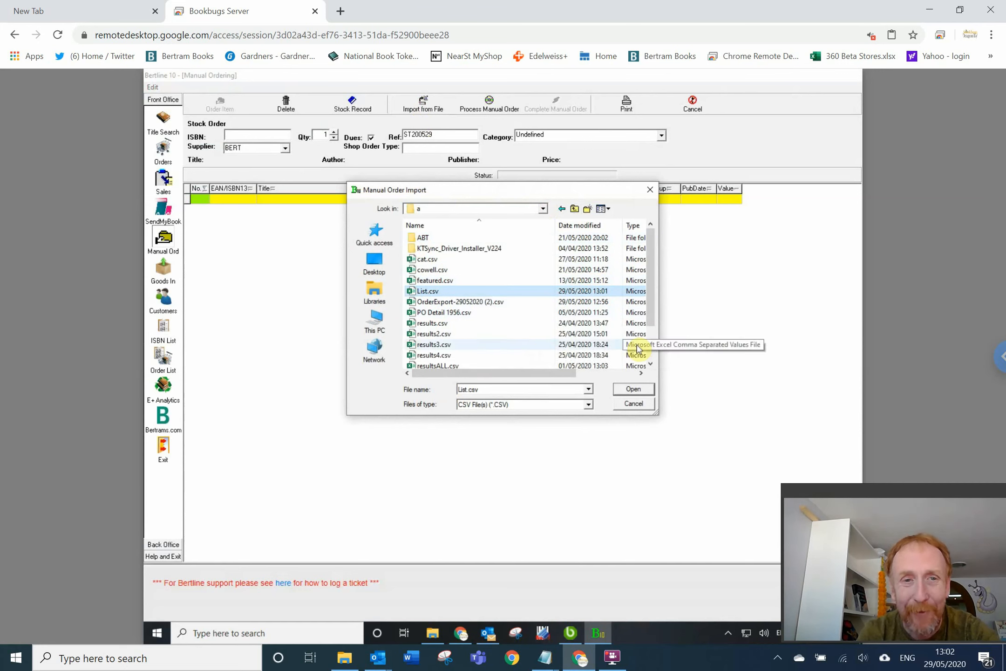
click(632, 390)
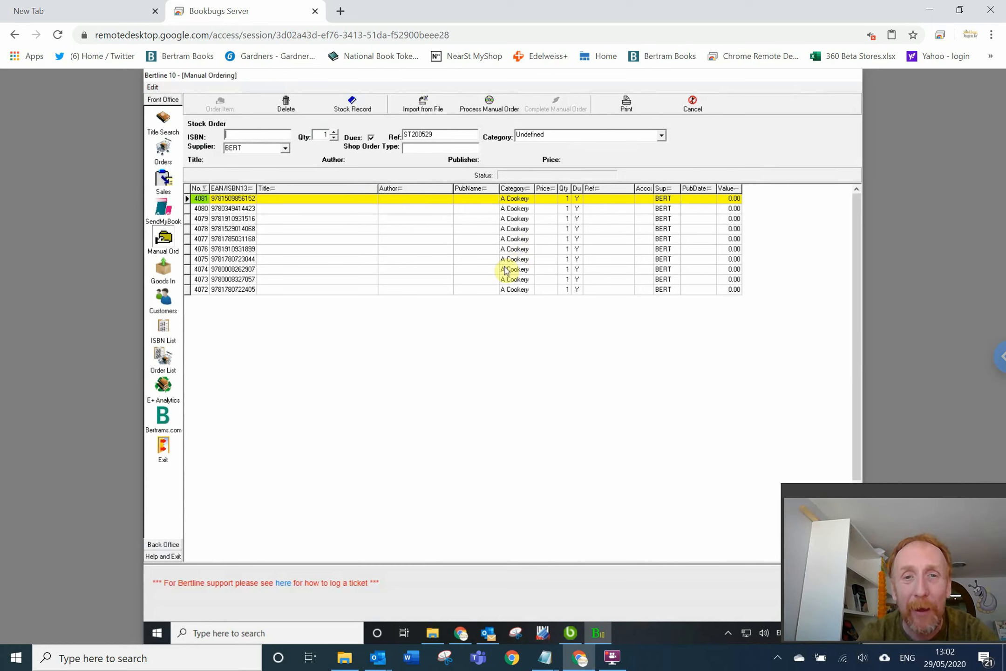
Process and complete the manual order, placing the BERT transactions on a new purchase order, and close the awaiting-despatch window.
click(488, 108)
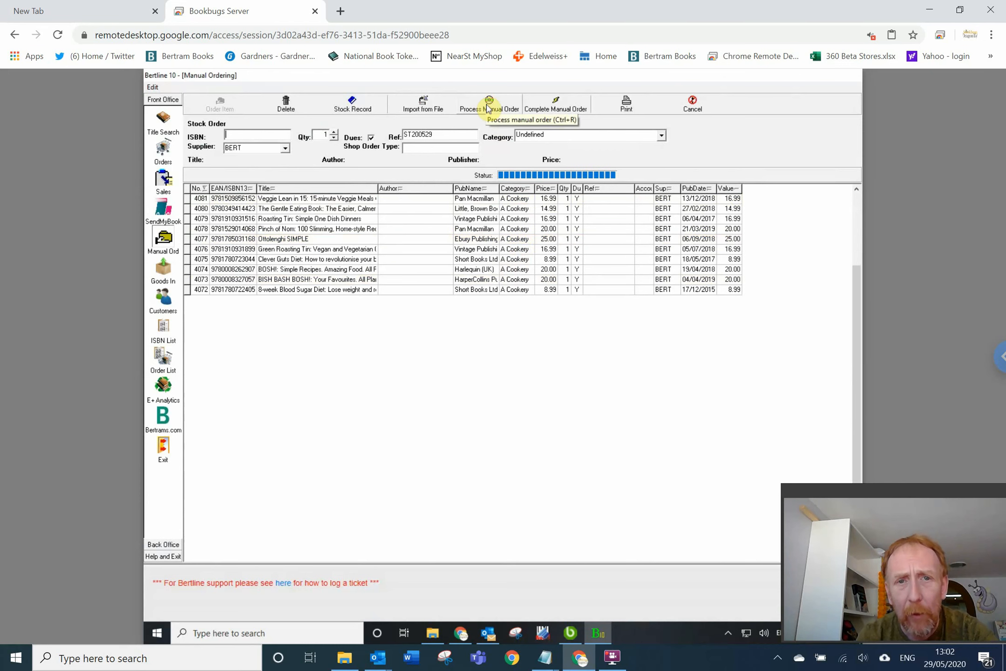
click(555, 103)
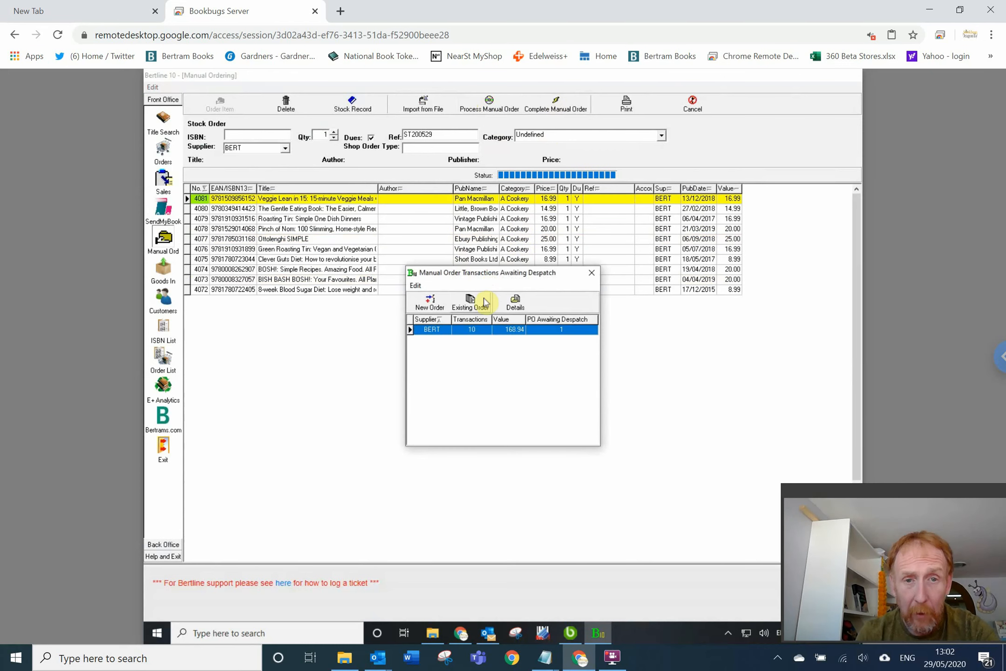
click(440, 310)
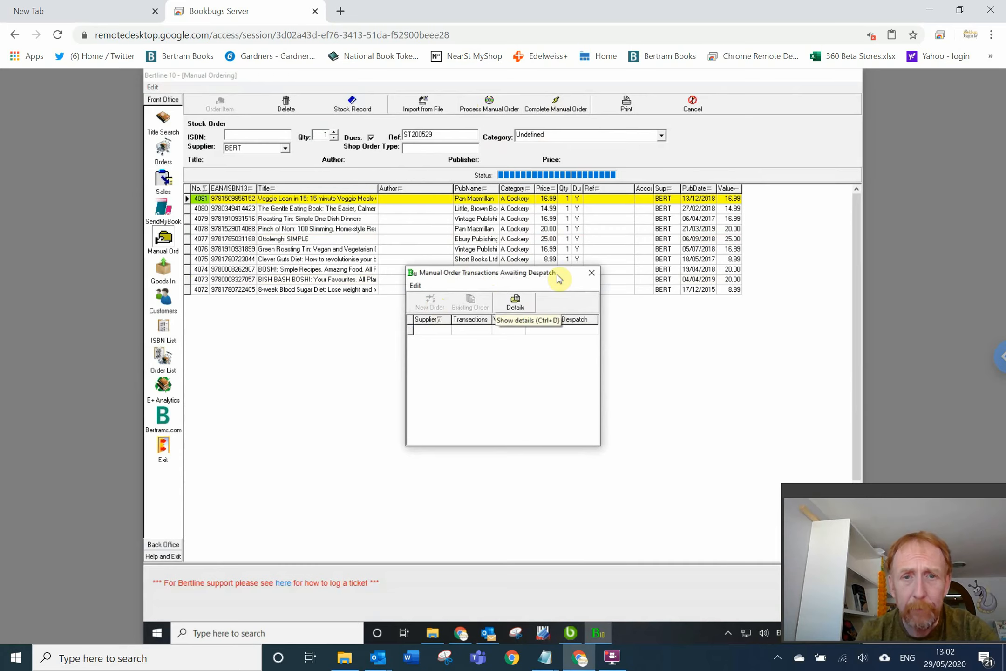
click(592, 273)
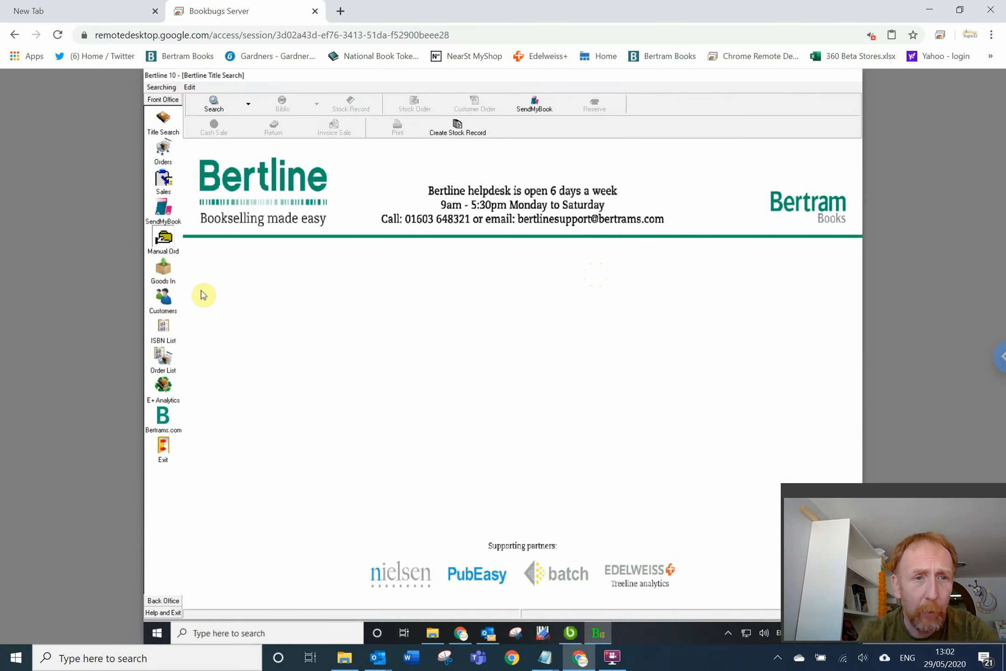
Check the category of the titles in ISBN list 24, and close the list.
click(163, 339)
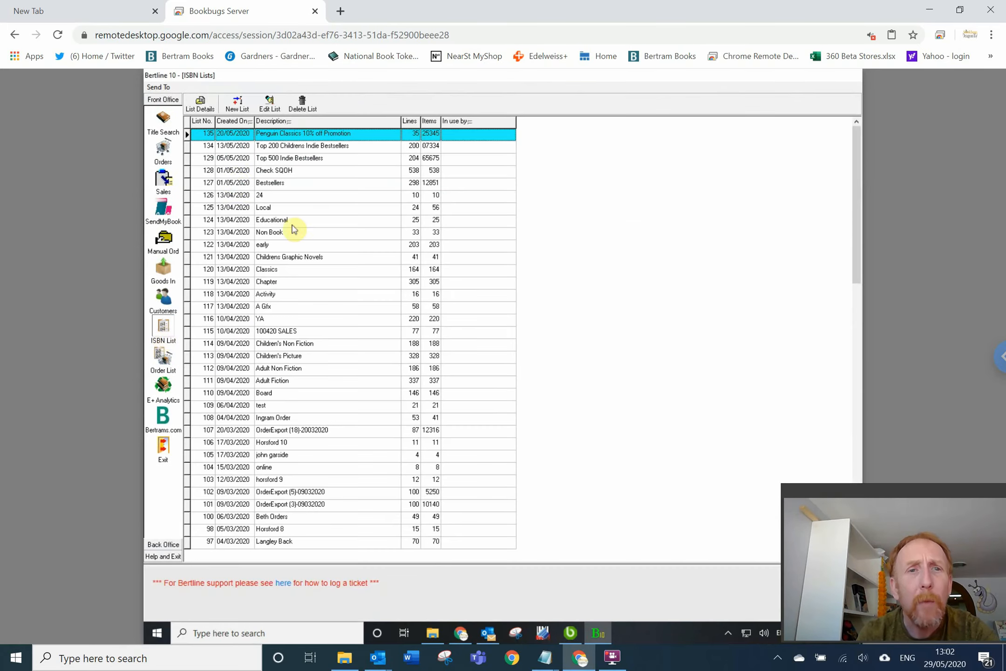
click(273, 195)
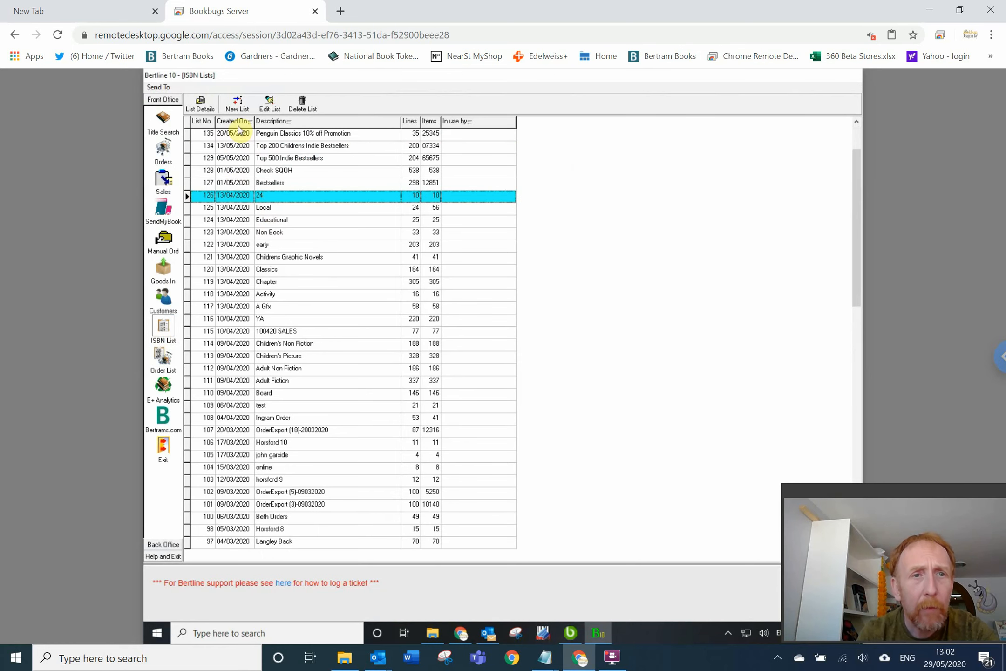
click(198, 105)
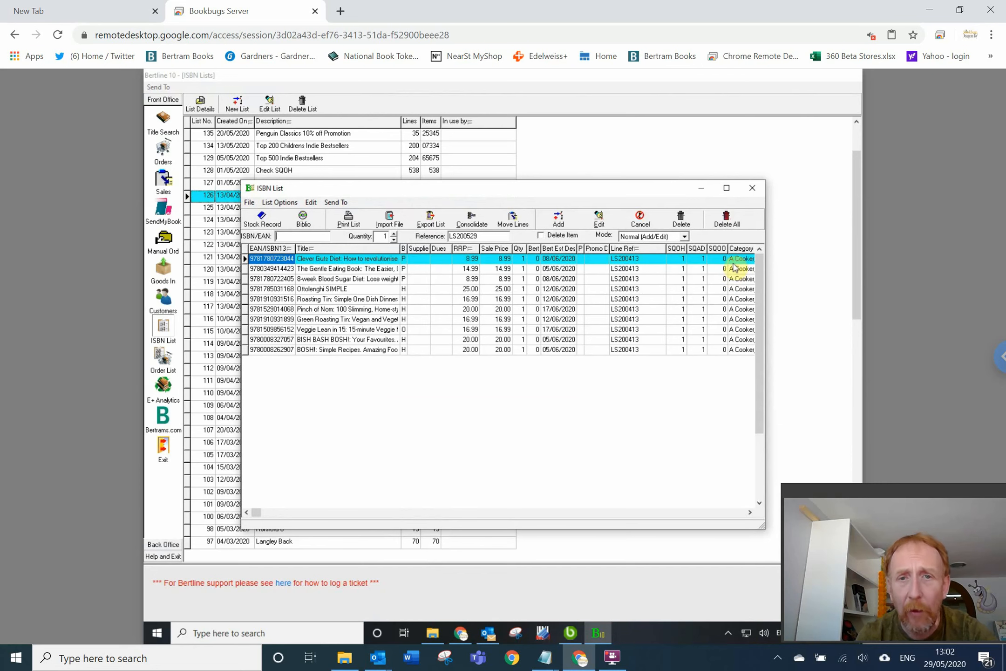
click(752, 188)
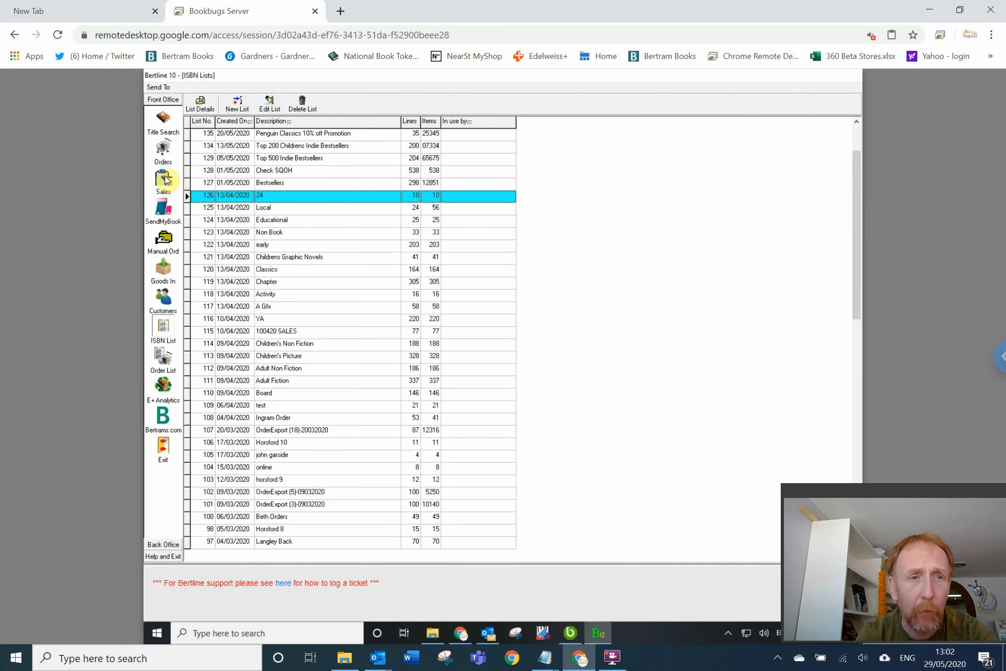
Delete the BERT purchase order dated 29/05/2020 from the orders awaiting despatch.
click(163, 148)
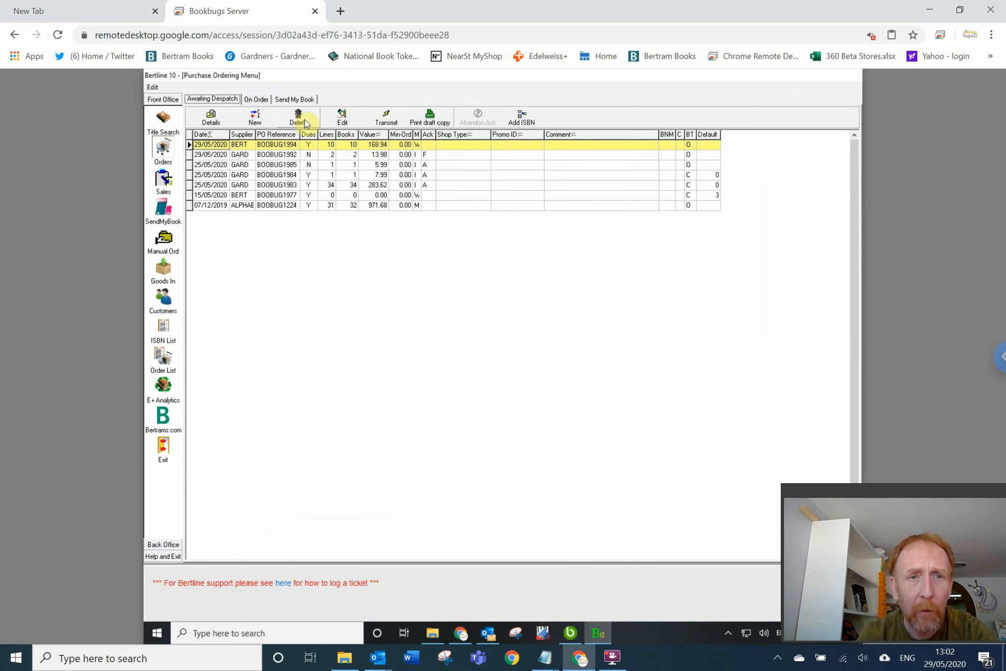
click(304, 121)
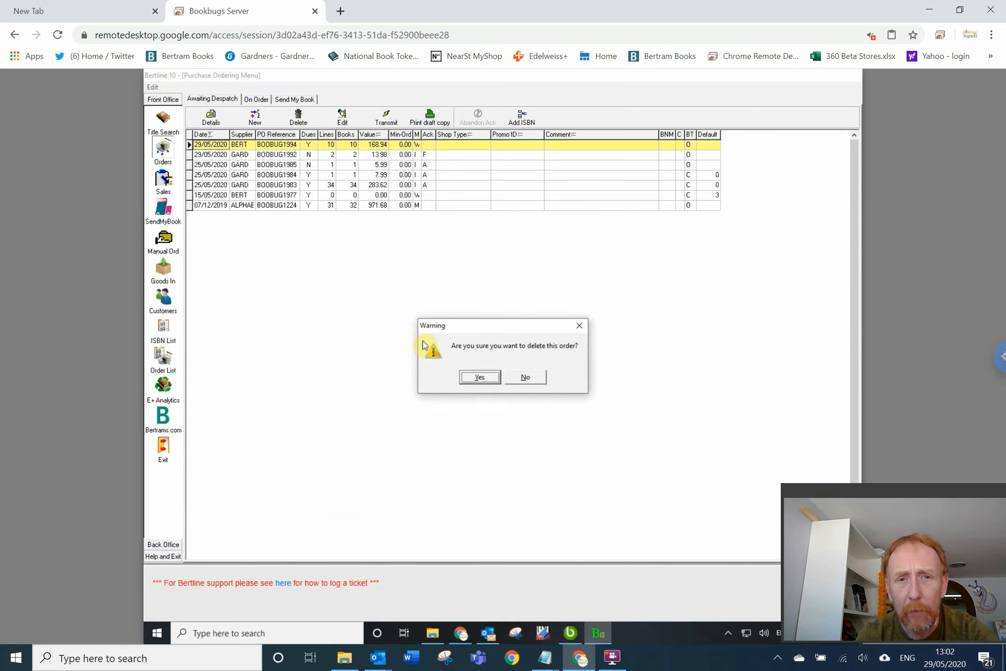
click(479, 380)
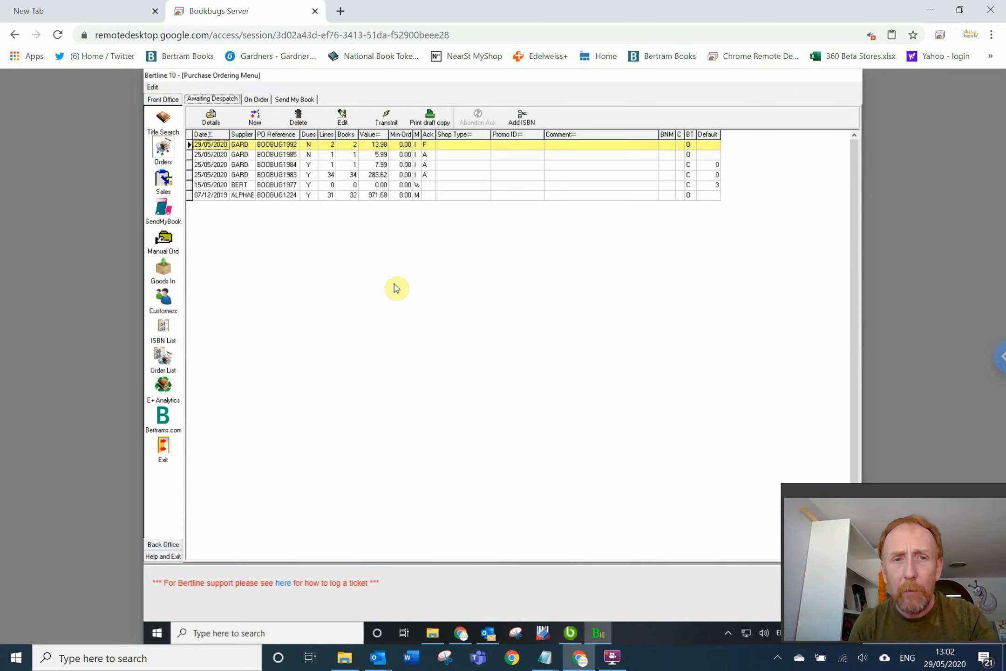
Switch to File Explorer and look for the report 1 Manual order cat change.rtm in C:\Bertrams\Bertline 401\Reports\ISBNLists.
click(433, 633)
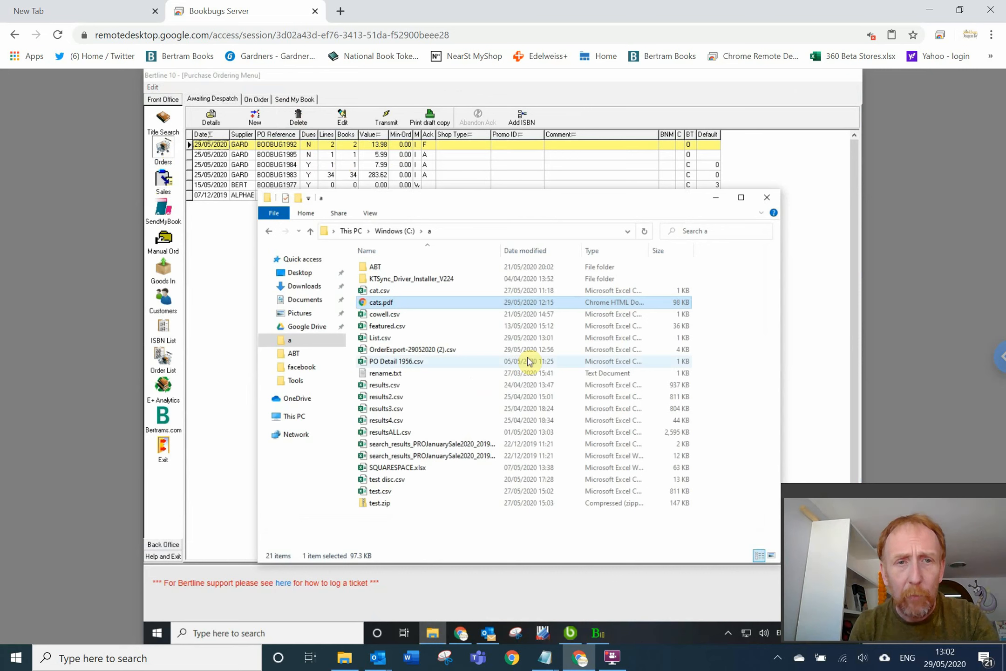
click(391, 232)
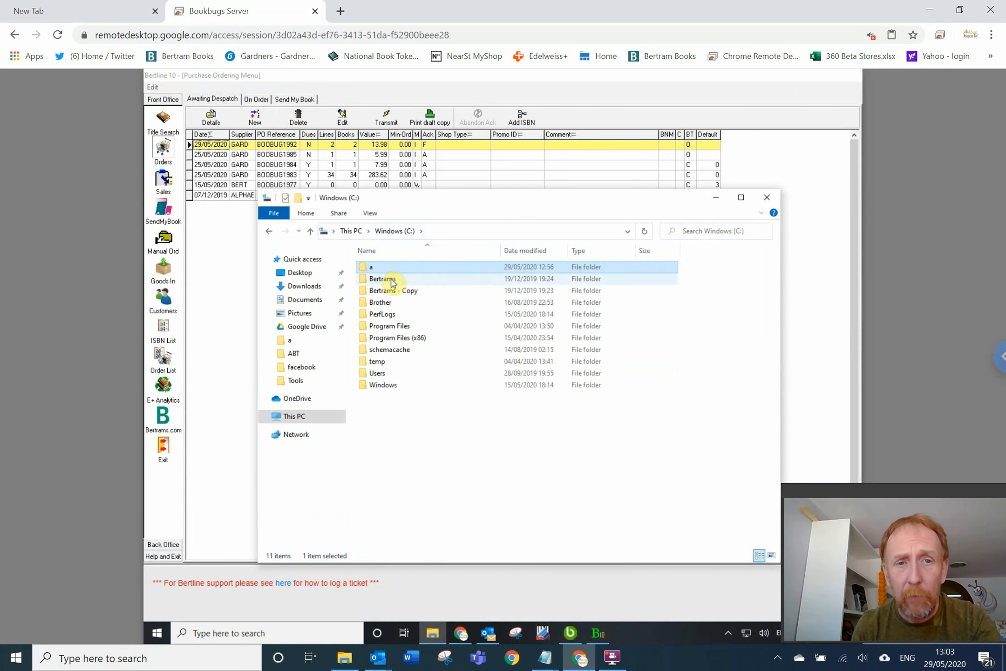
double_click(393, 280)
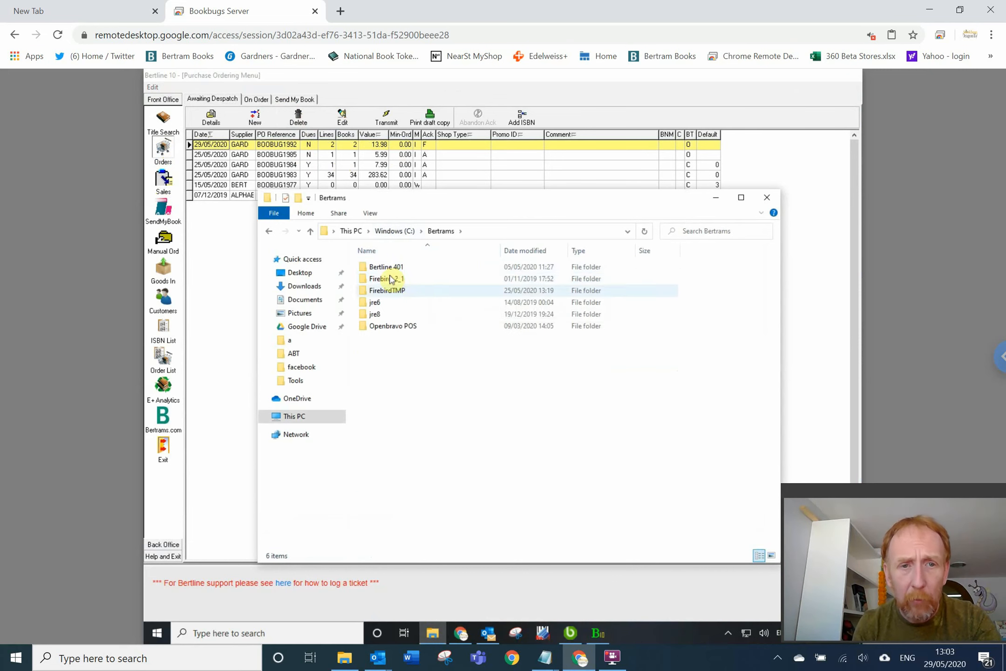
double_click(386, 268)
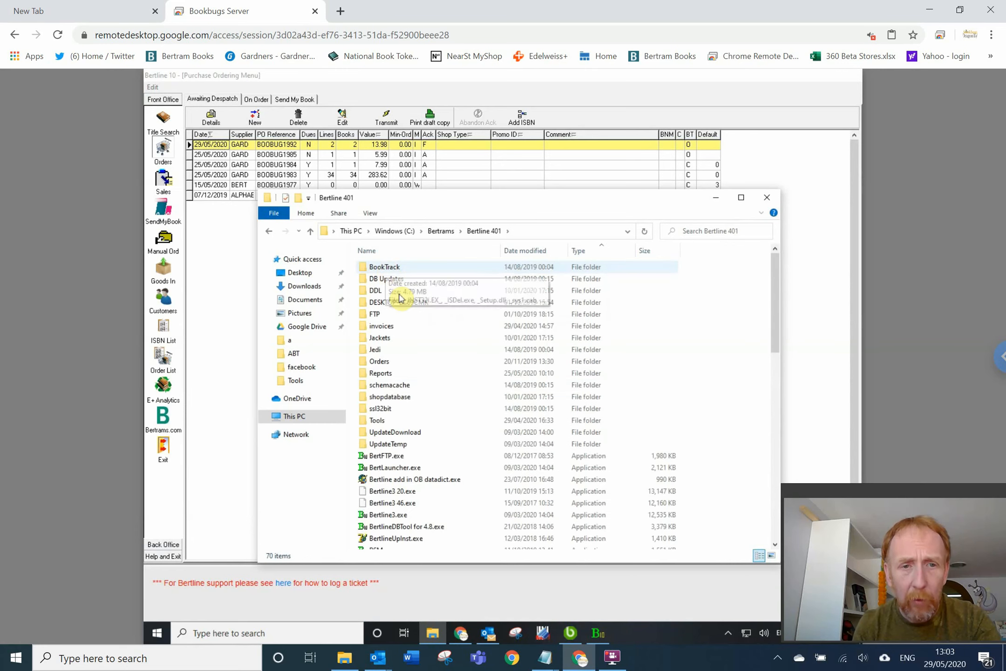
double_click(381, 374)
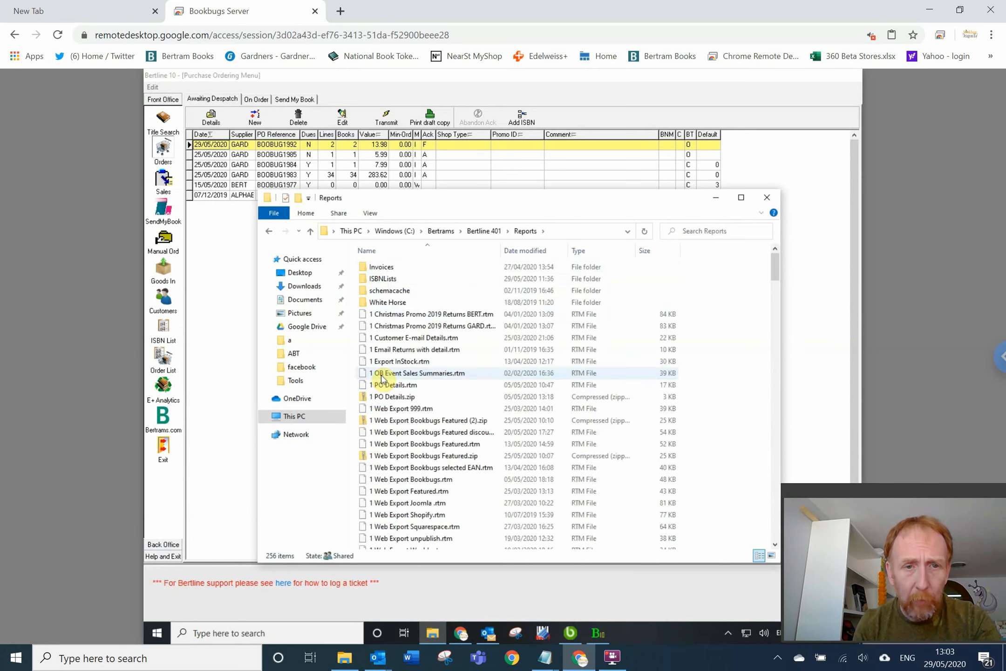
double_click(383, 279)
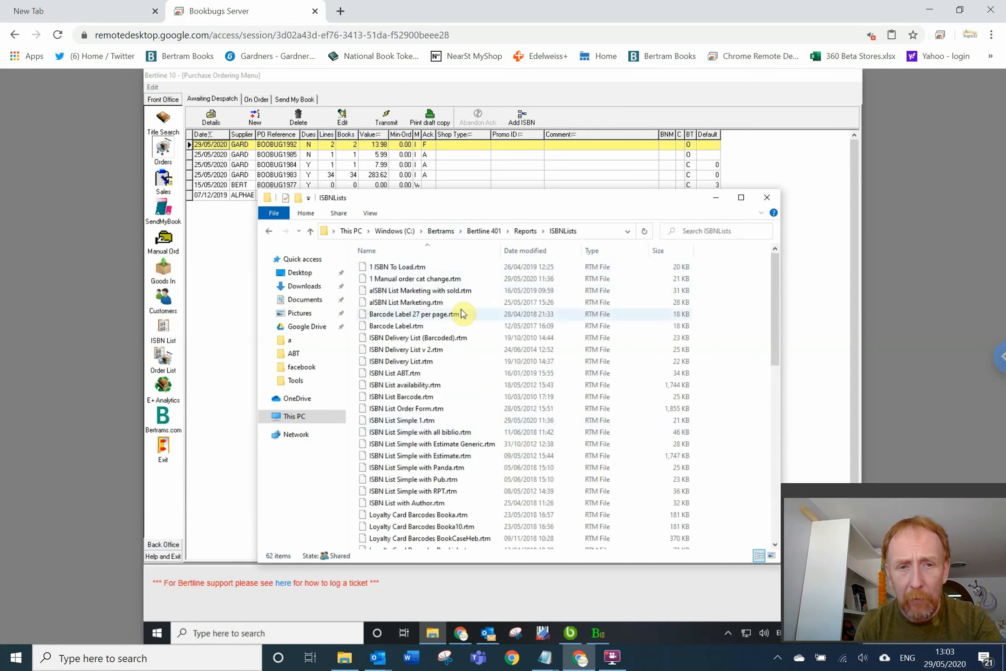
scroll(463, 417, down, 1)
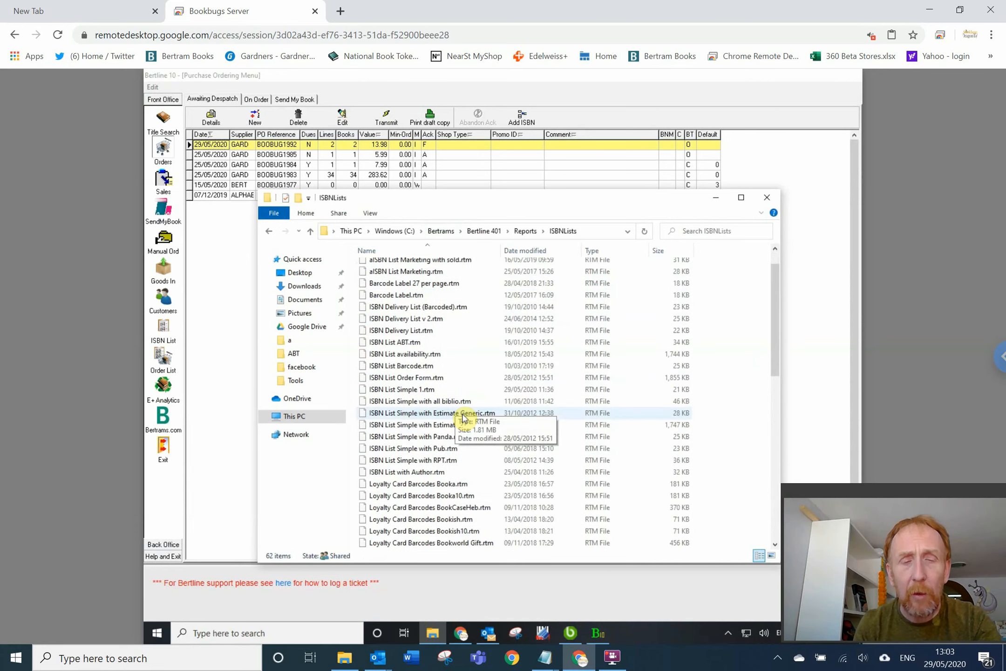
scroll(462, 417, down, 4)
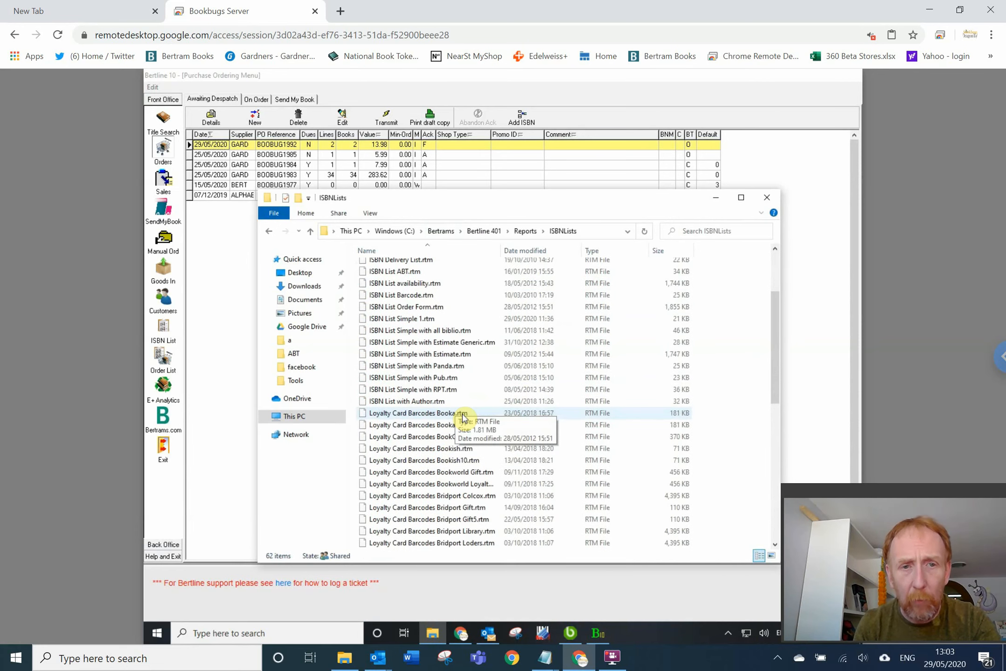
scroll(463, 417, up, 5)
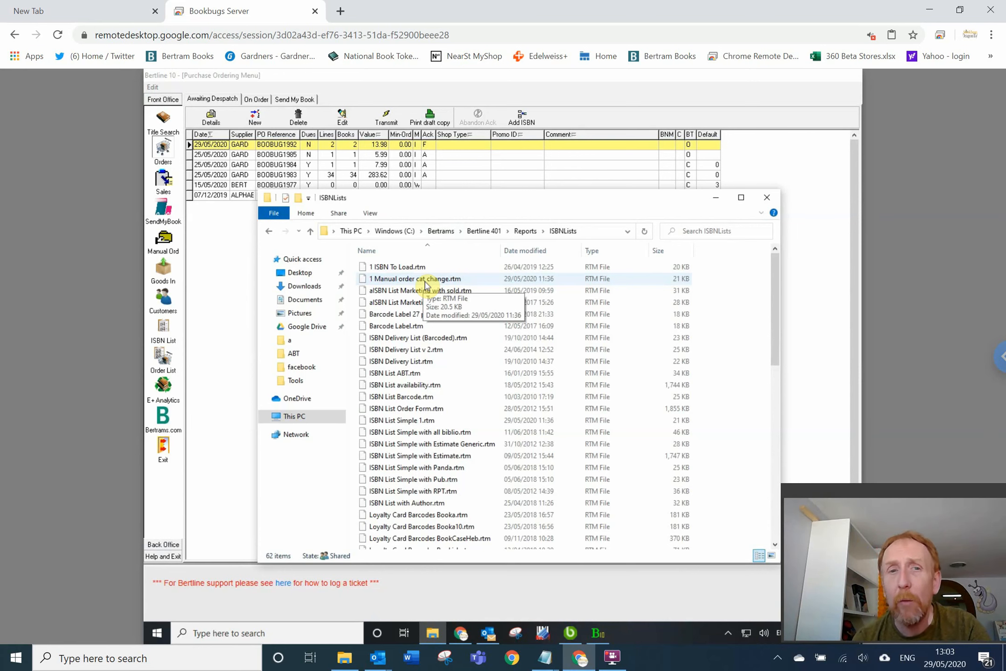
click(614, 660)
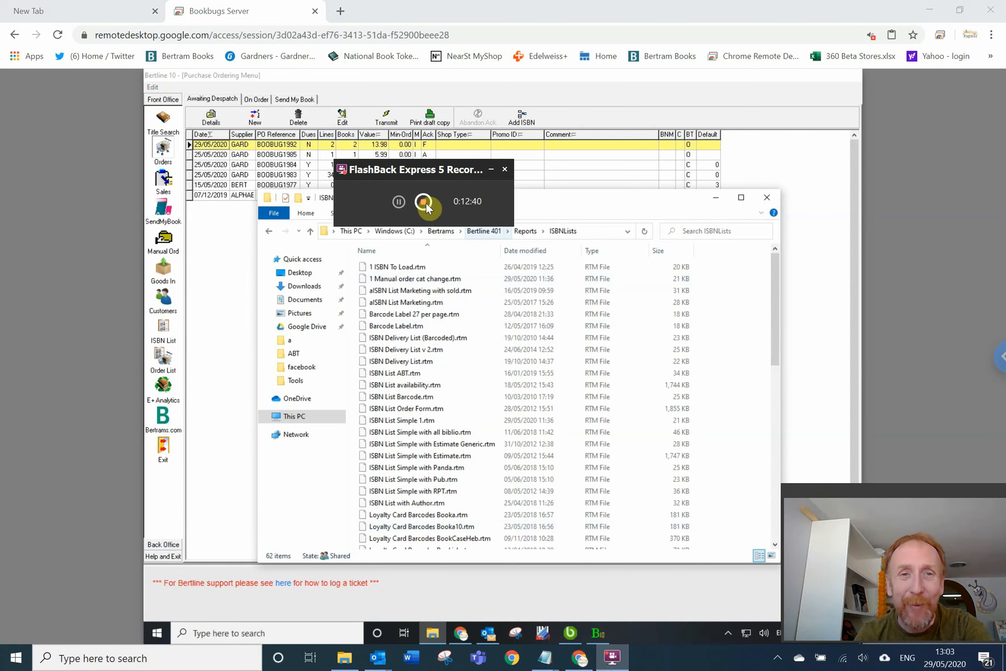